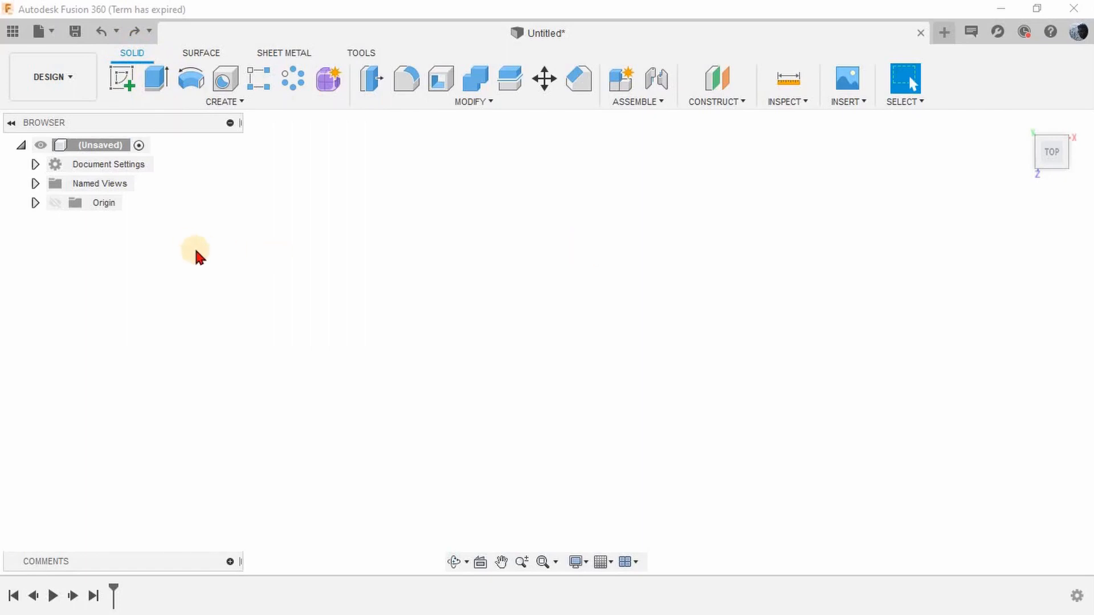
Step: Show the origin planes and start a sketch on the horizontal origin plane
{"action": "left_click", "coordinate": [58, 207]}
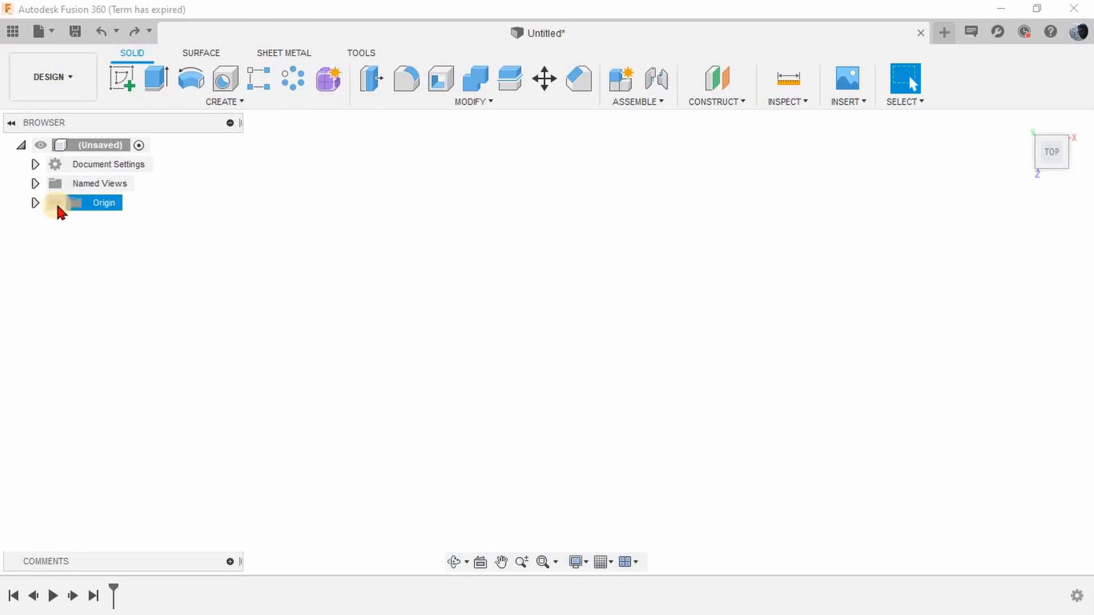
{"action": "left_click", "coordinate": [55, 204]}
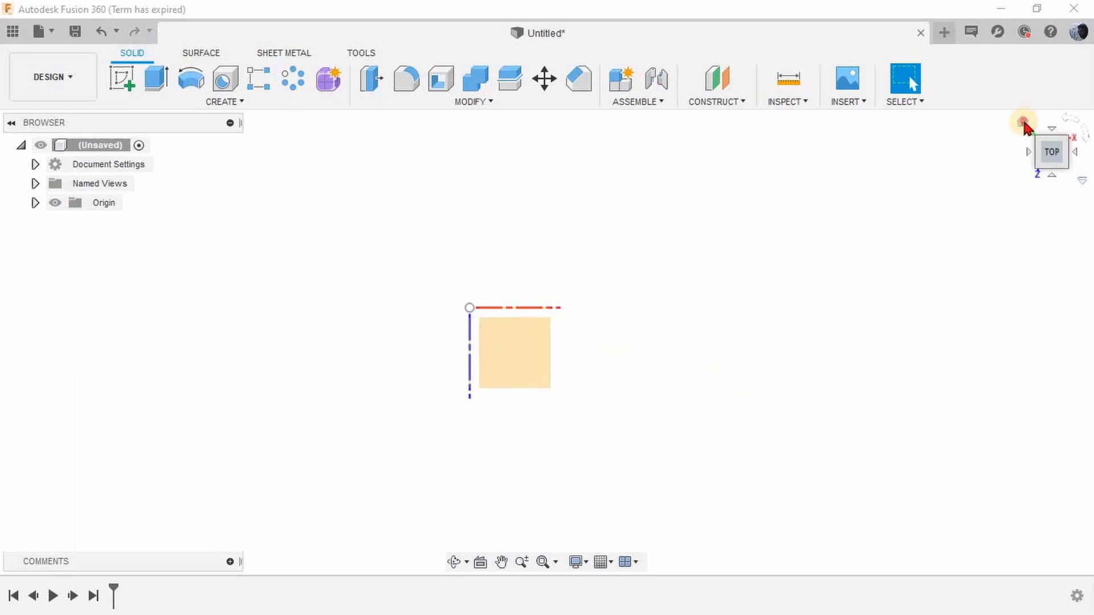
{"action": "left_click", "coordinate": [1024, 123]}
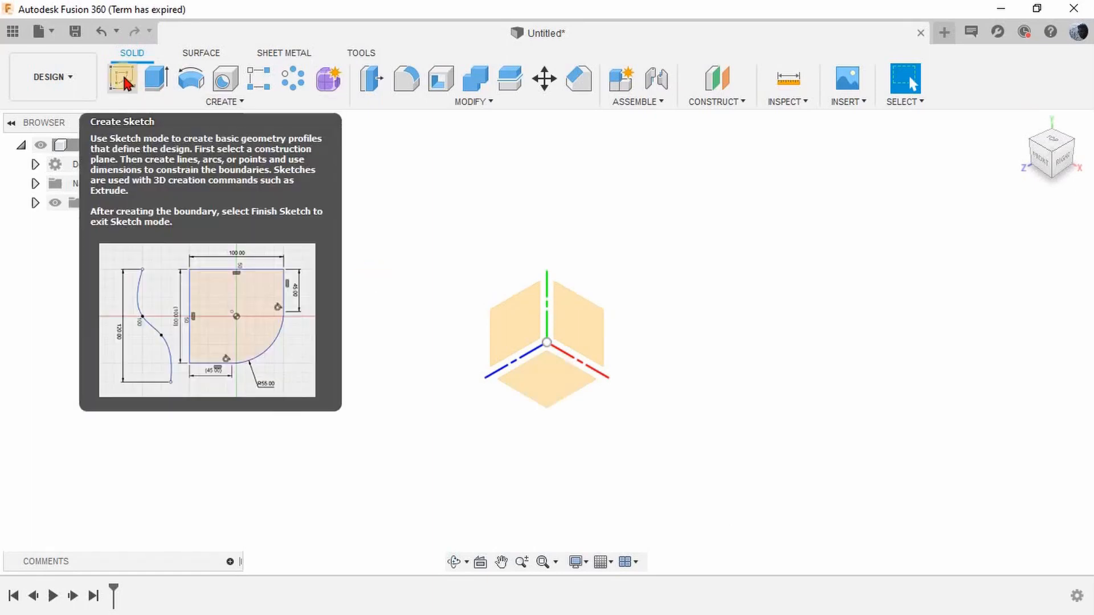
{"action": "left_click", "coordinate": [125, 81]}
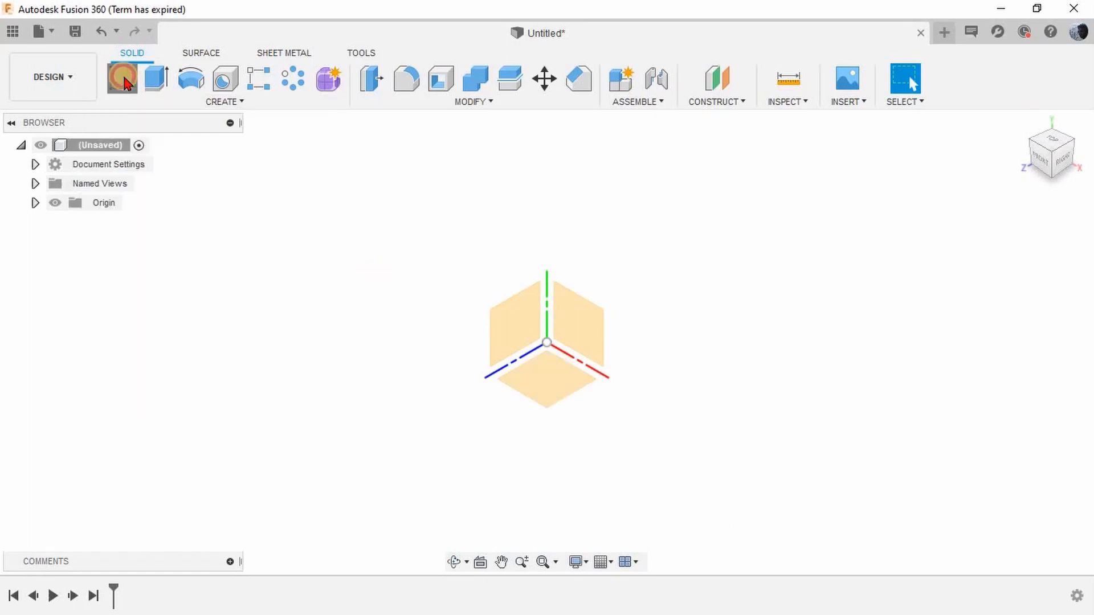
{"action": "left_click", "coordinate": [562, 391]}
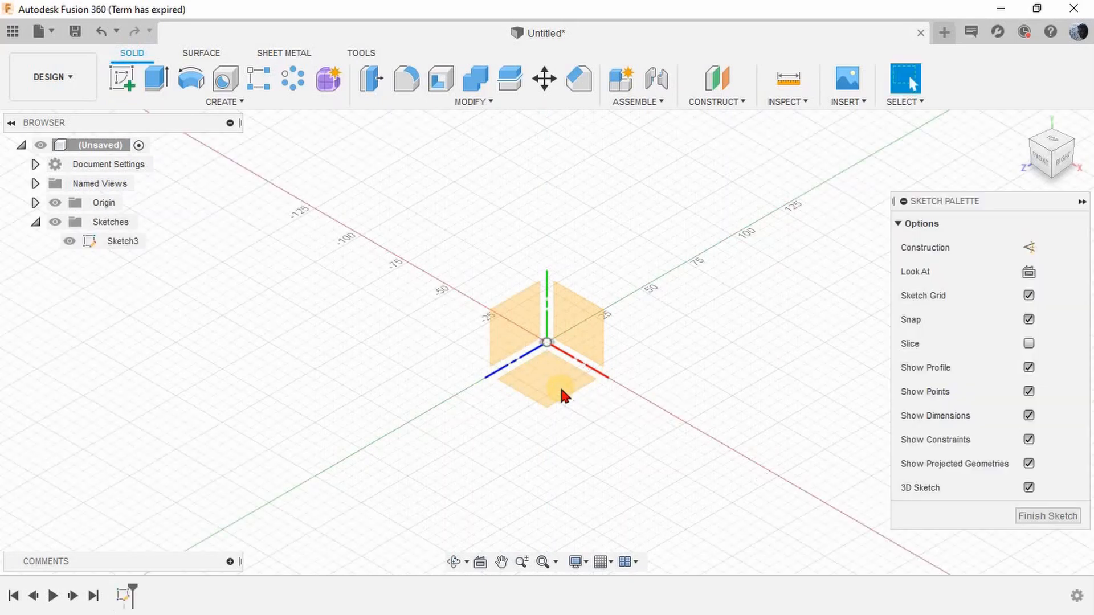
{"action": "left_click", "coordinate": [1053, 142]}
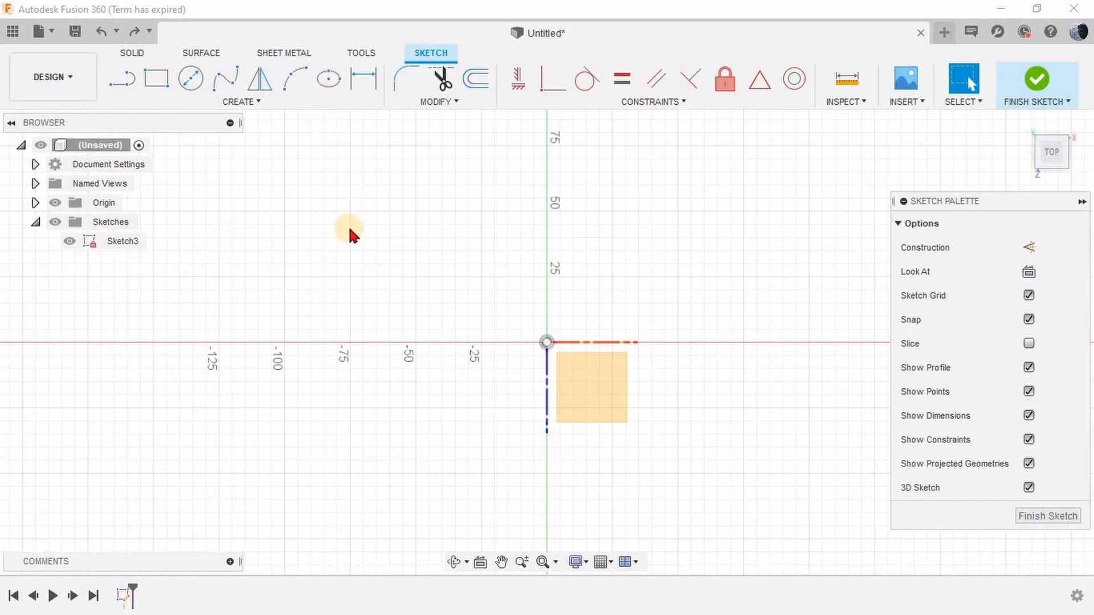
Step: Draw a six-sided circumscribed polygon centred on the origin, 45 mm from centre to side, and finish the sketch
{"action": "left_click", "coordinate": [266, 103]}
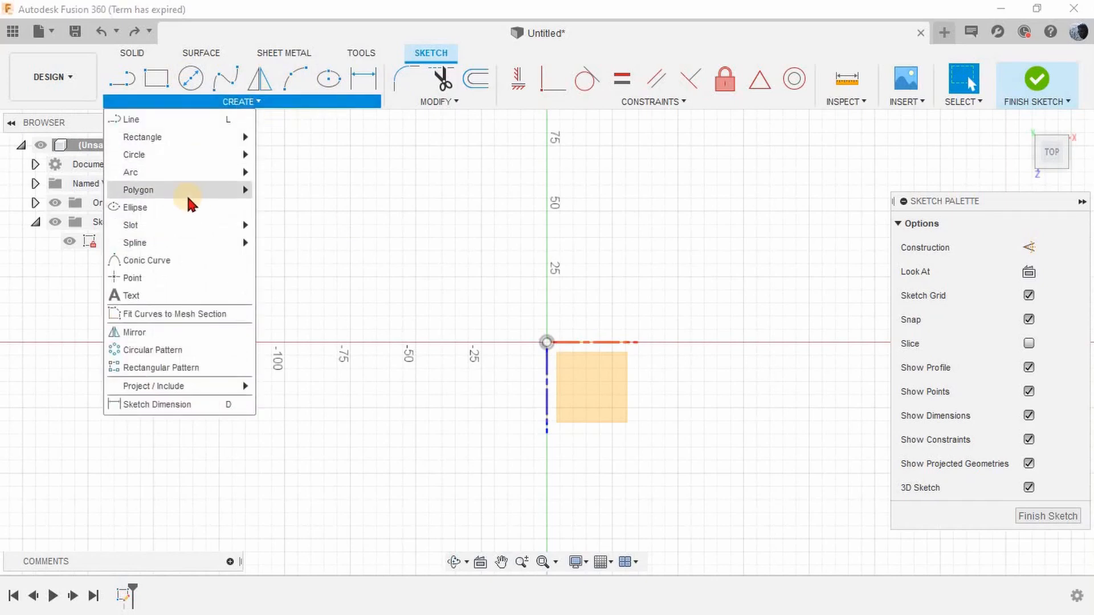
{"action": "mouse_move", "coordinate": [189, 203]}
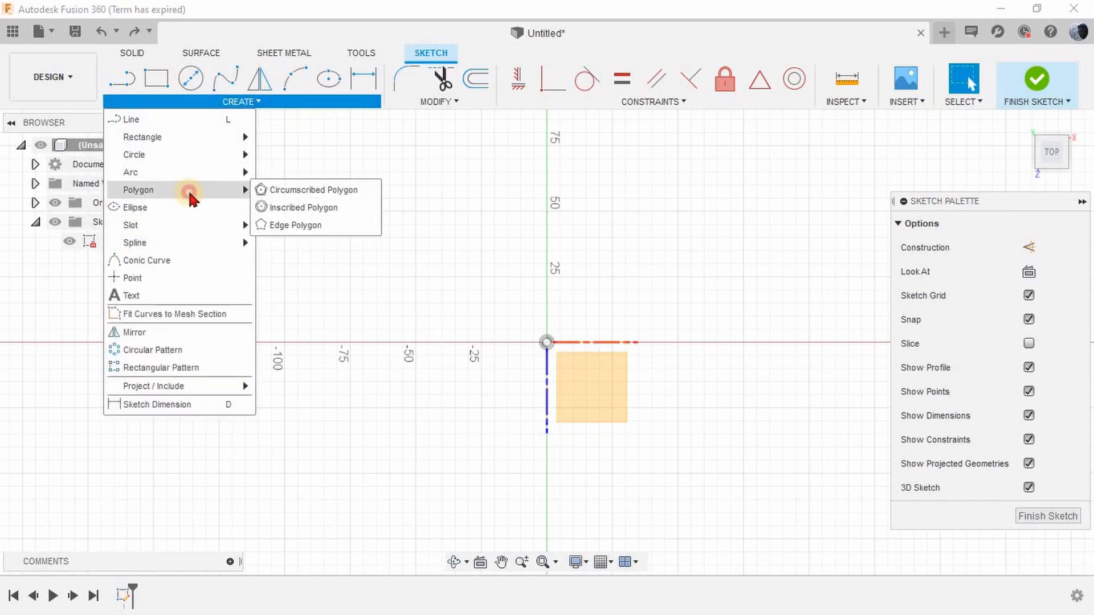
{"action": "left_click", "coordinate": [292, 193]}
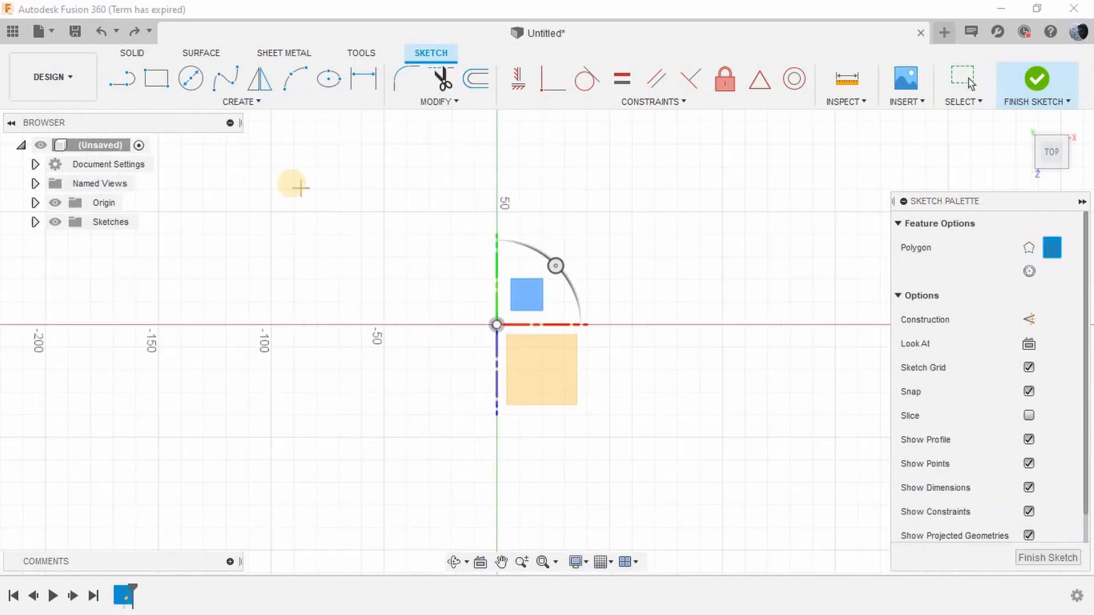
{"action": "left_click", "coordinate": [497, 325]}
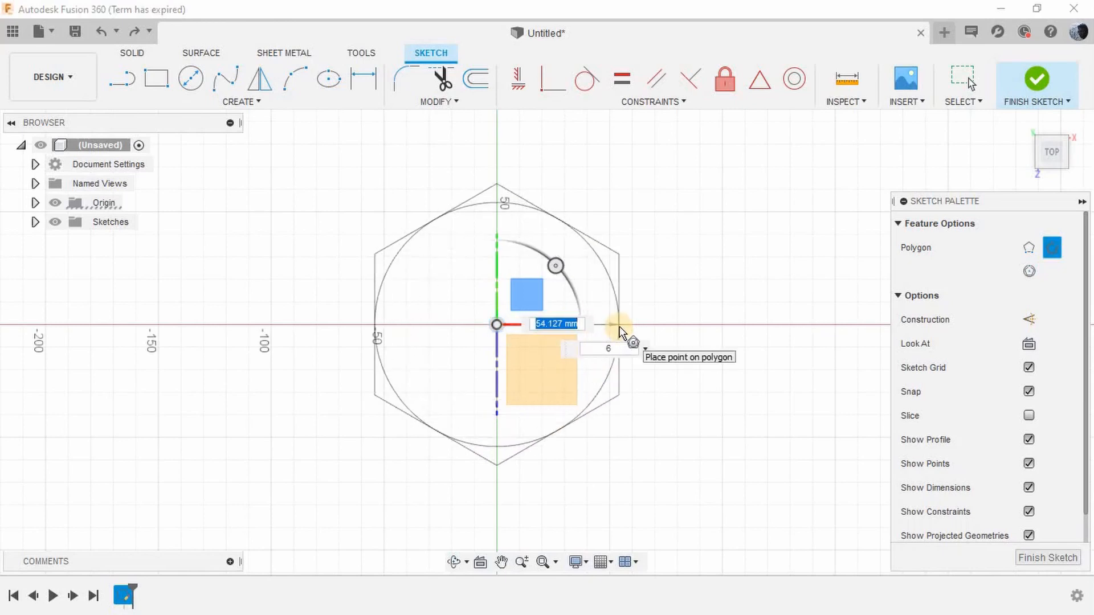
{"action": "type", "text": "45"}
{"action": "key", "text": "Tab"}
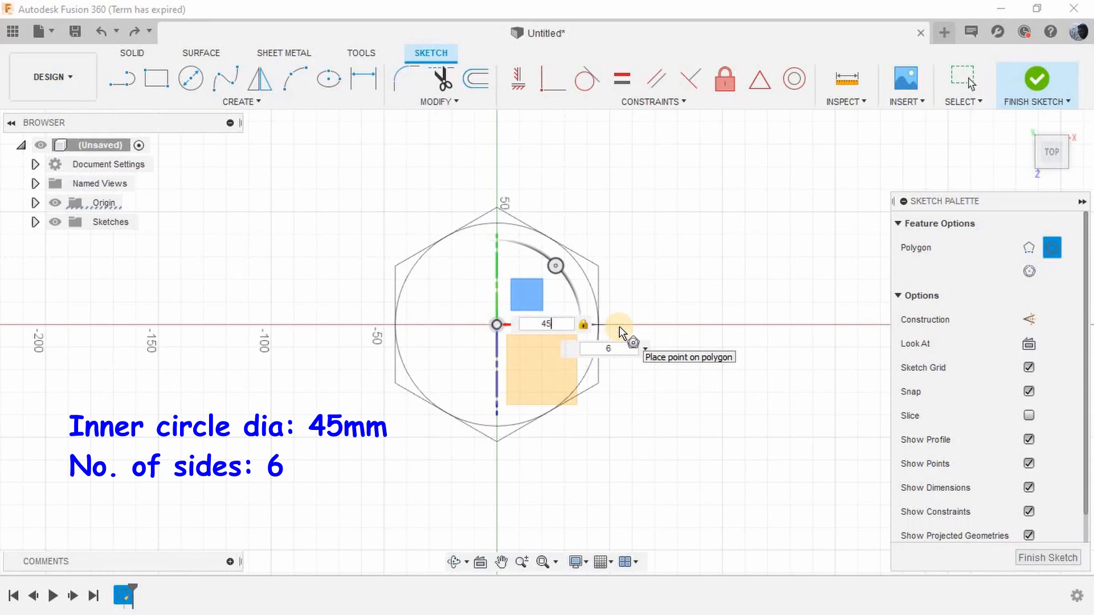
{"action": "key", "text": "Tab"}
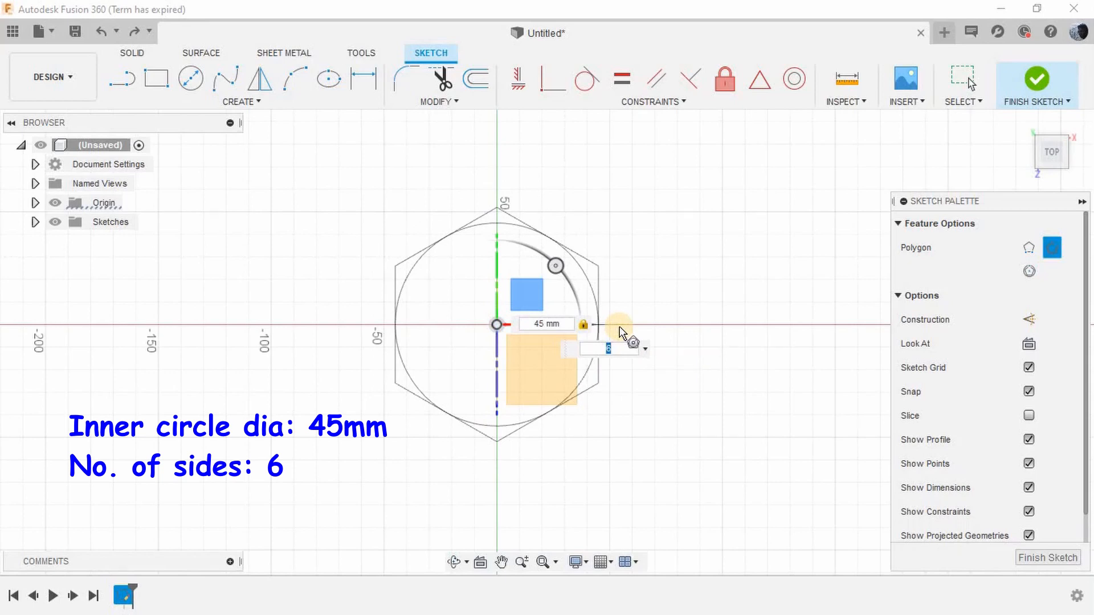
{"action": "type", "text": "6"}
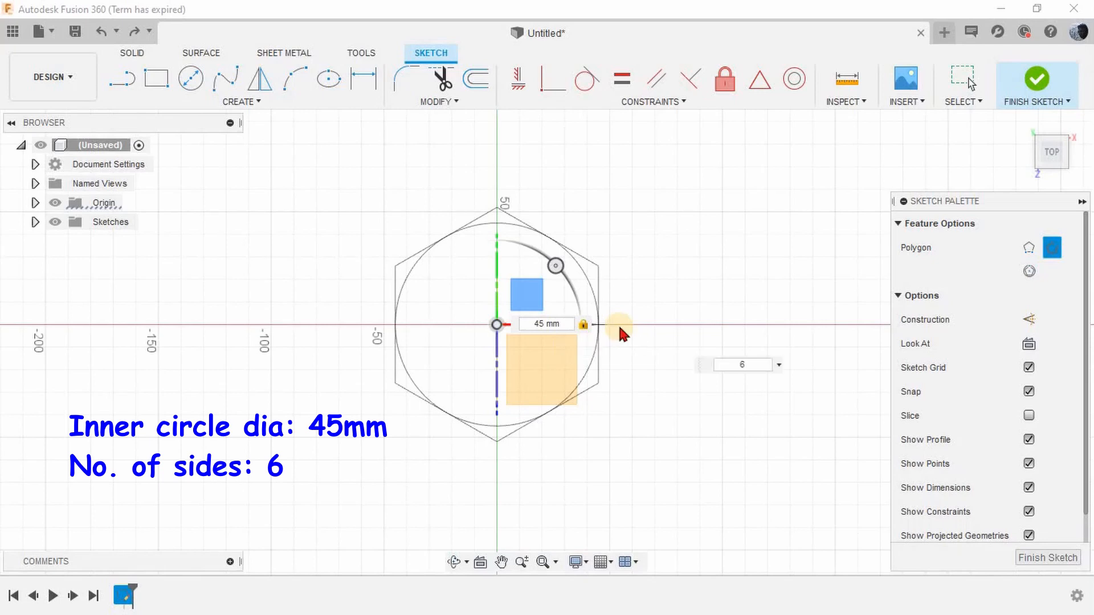
{"action": "key", "text": "Return"}
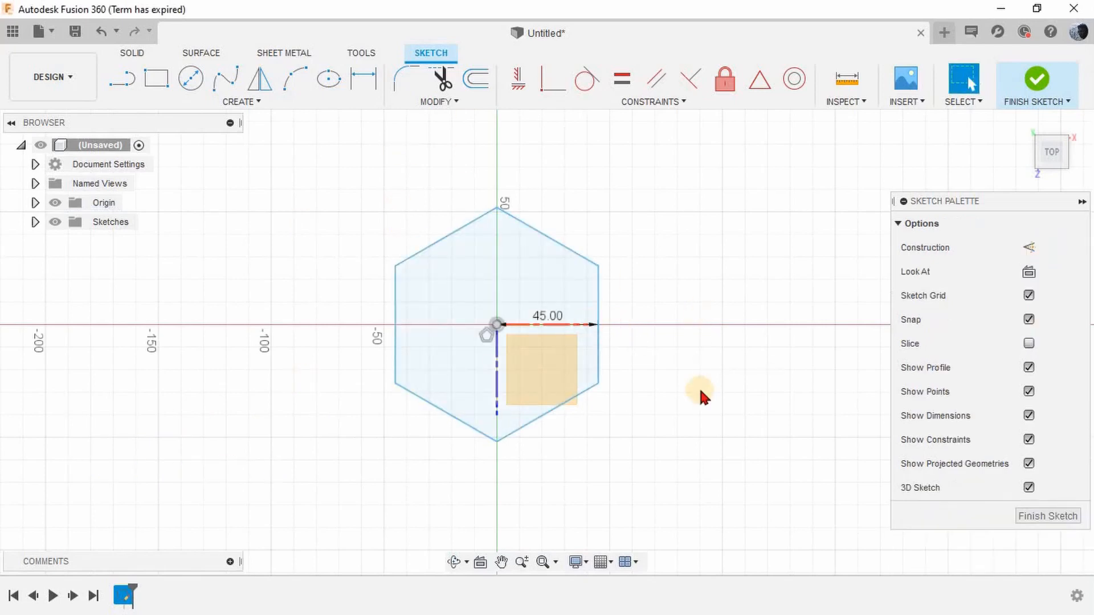
{"action": "middle_click_drag", "start_coordinate": [667, 396], "coordinate": [670, 306], "text": "shift"}
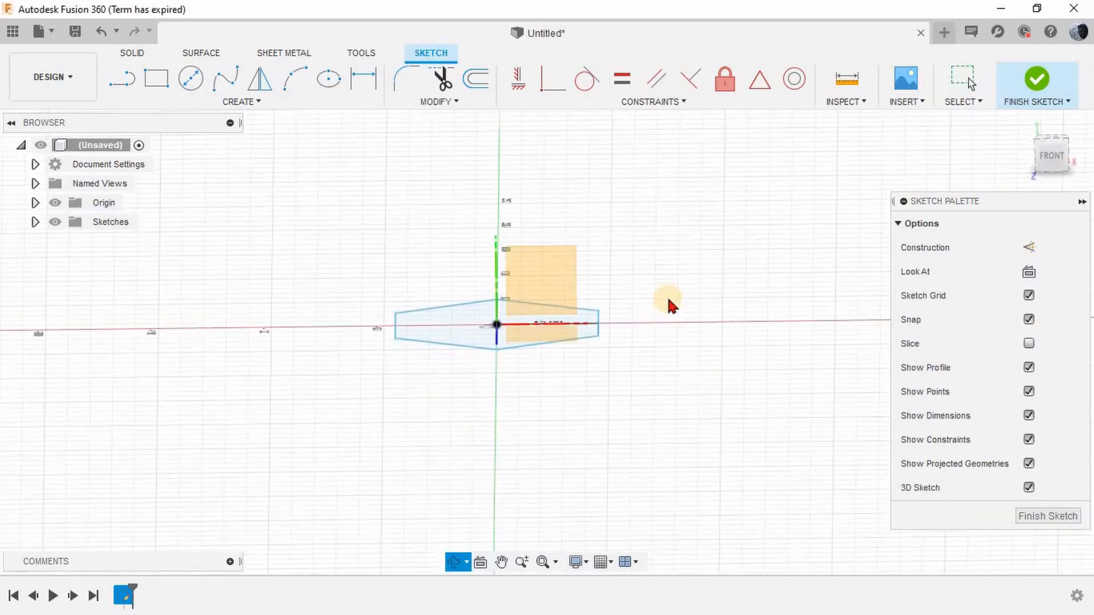
{"action": "left_click", "coordinate": [1036, 78]}
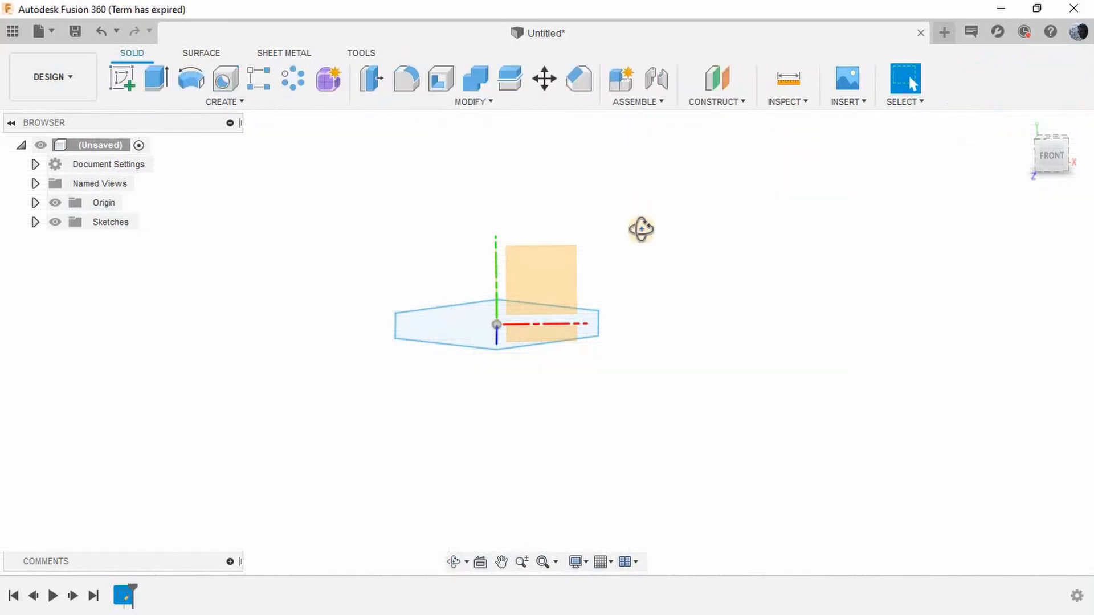
Step: Hide the origin planes and extrude the hexagon 100 mm upward as a new body
{"action": "middle_click_drag", "start_coordinate": [640, 228], "coordinate": [642, 237], "text": "shift"}
{"action": "left_click", "coordinate": [151, 79]}
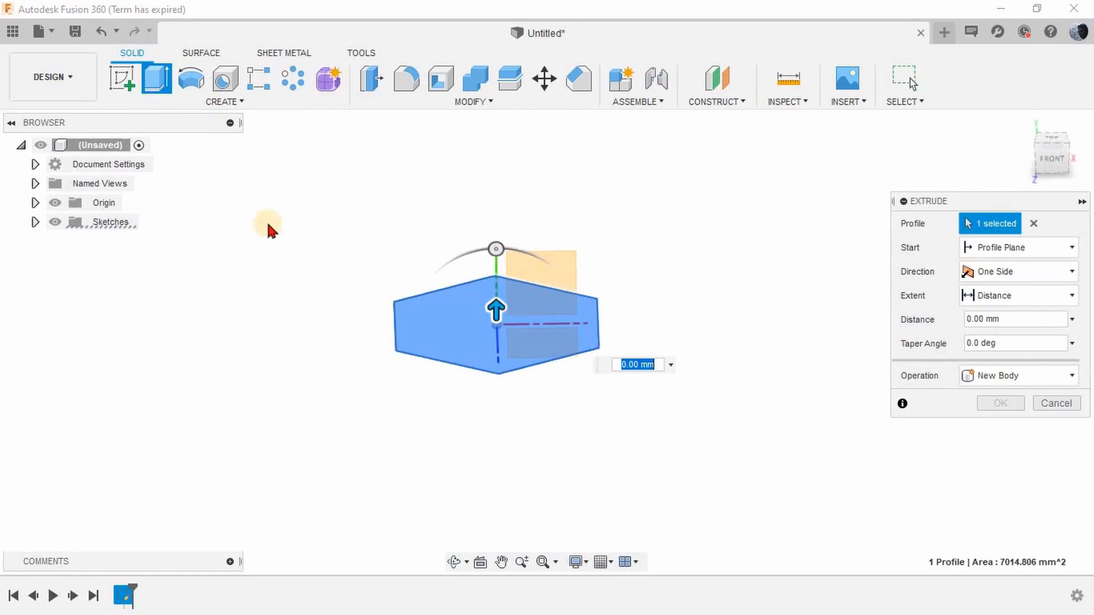
{"action": "left_click", "coordinate": [55, 203]}
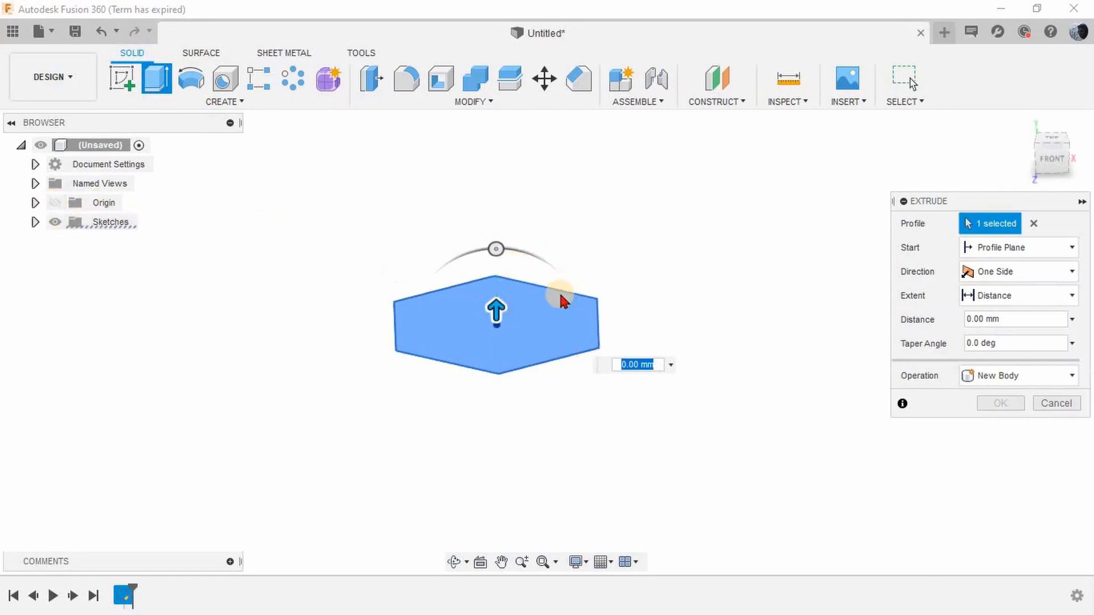
{"action": "left_click_drag", "start_coordinate": [497, 307], "coordinate": [496, 209]}
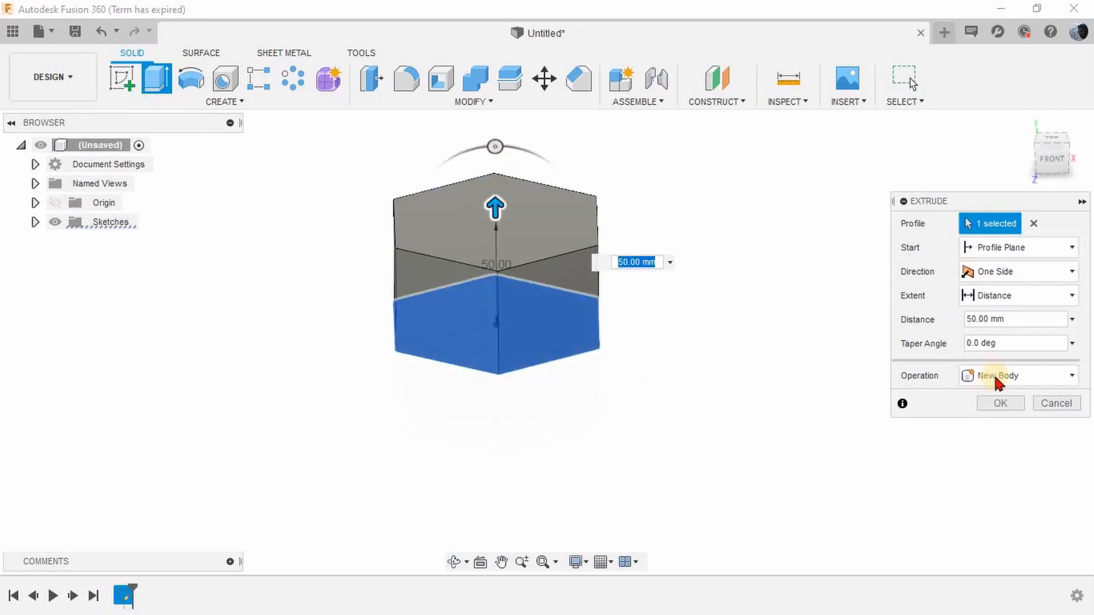
{"action": "left_click", "coordinate": [972, 317]}
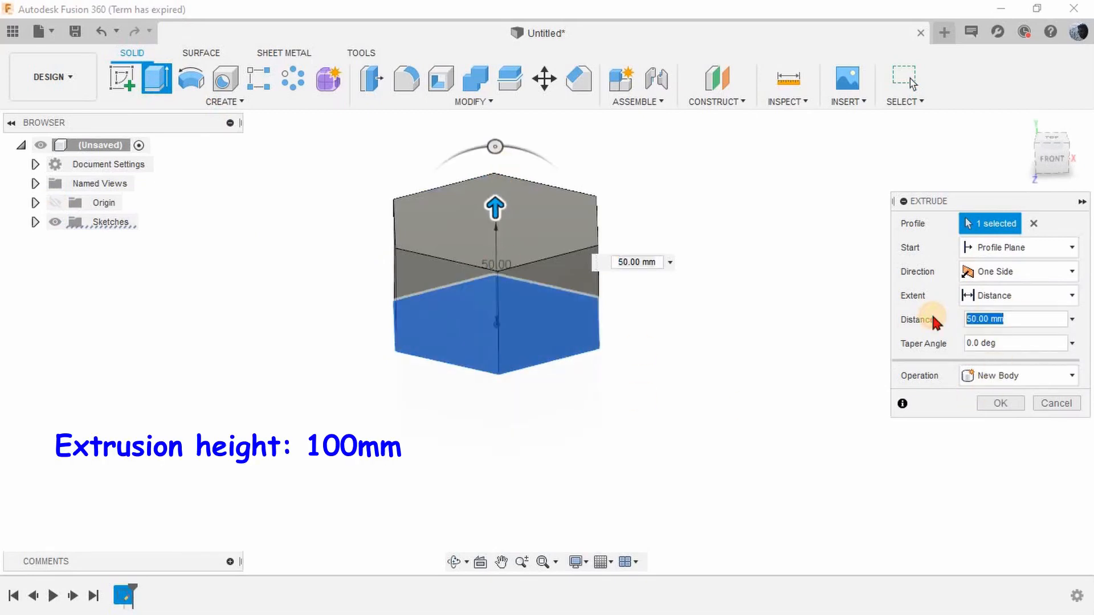
{"action": "type", "text": "100"}
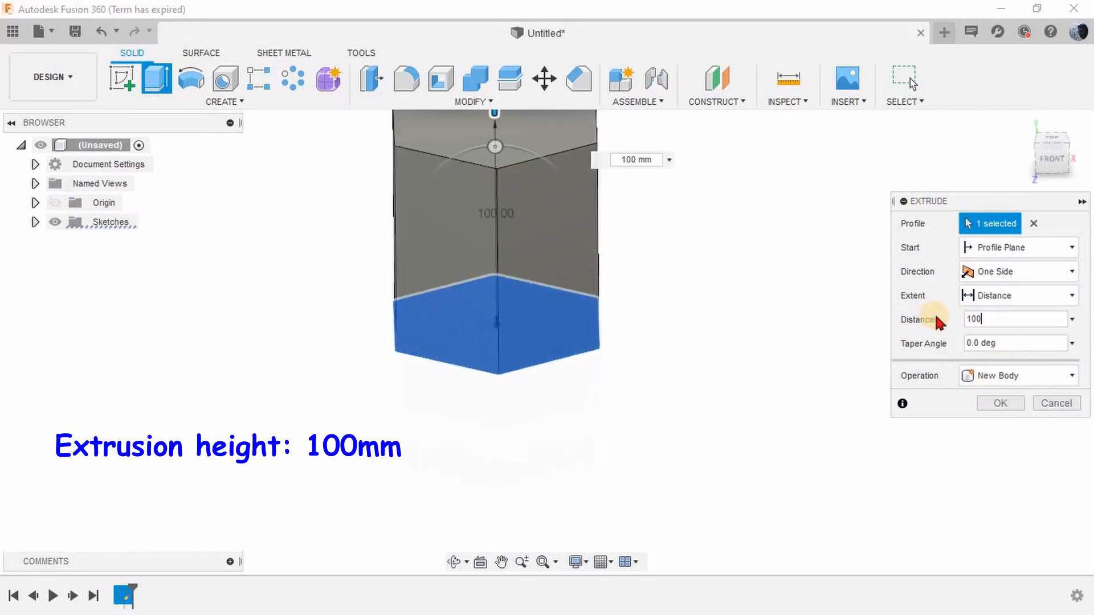
{"action": "scroll", "coordinate": [603, 388], "scroll_direction": "down", "scroll_amount": 2}
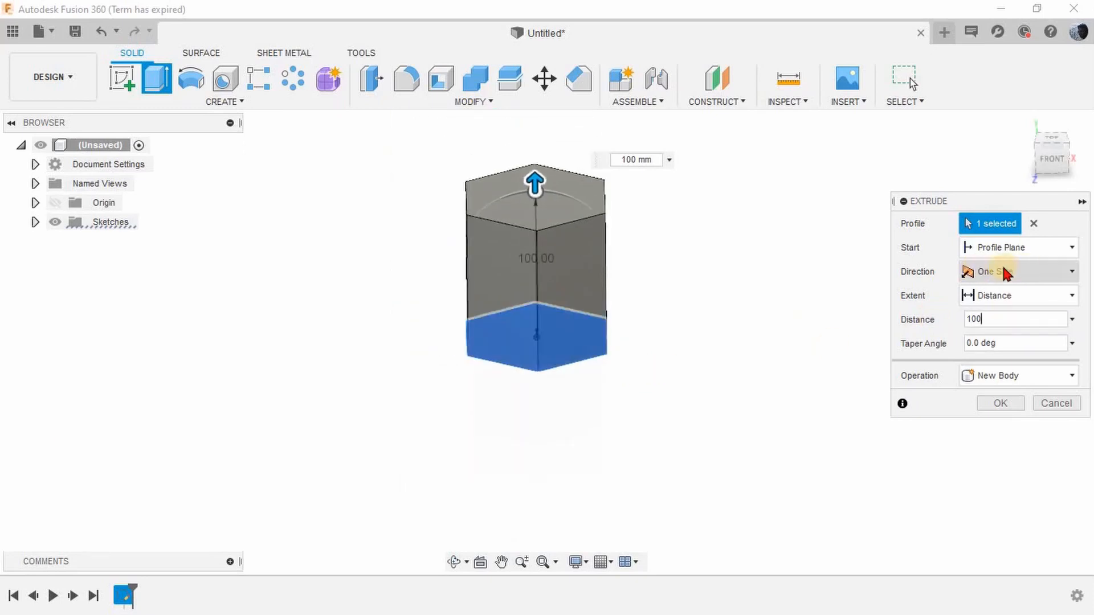
{"action": "left_click", "coordinate": [994, 404]}
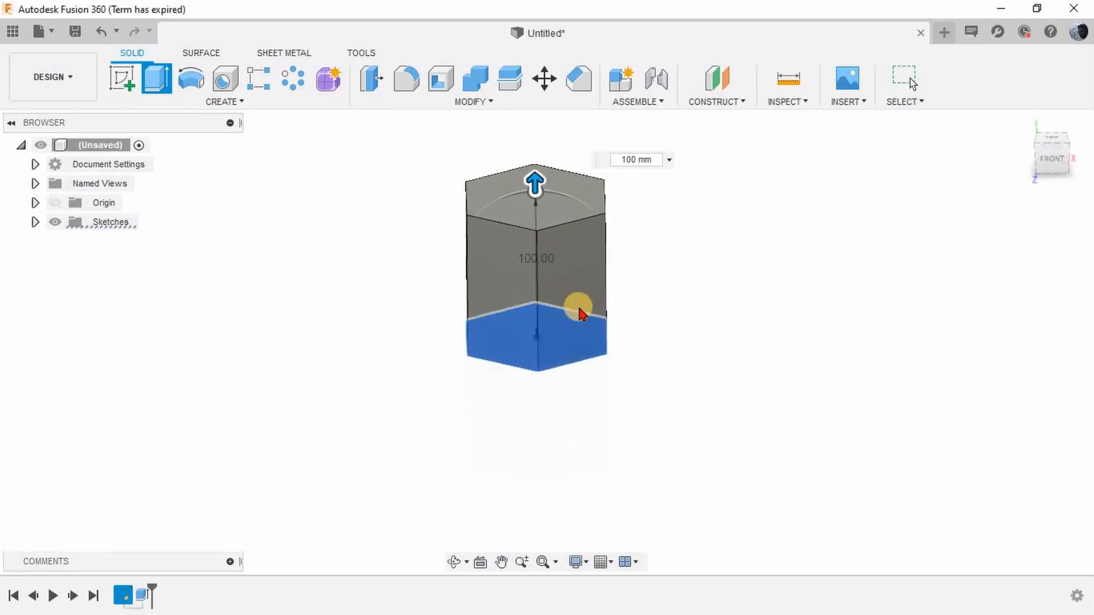
Step: Start a sketch on the hexagonal body's top face and draw a circle about 83 mm in diameter centred on the origin
{"action": "scroll", "coordinate": [403, 352], "scroll_direction": "down", "scroll_amount": 1}
{"action": "mouse_move", "coordinate": [581, 232]}
{"action": "middle_mouse_down", "text": "shift"}
{"action": "mouse_move", "coordinate": [542, 205]}
{"action": "mouse_move", "coordinate": [557, 272]}
{"action": "mouse_move", "coordinate": [488, 212]}
{"action": "mouse_move", "coordinate": [495, 240]}
{"action": "middle_mouse_up", "text": "shift"}
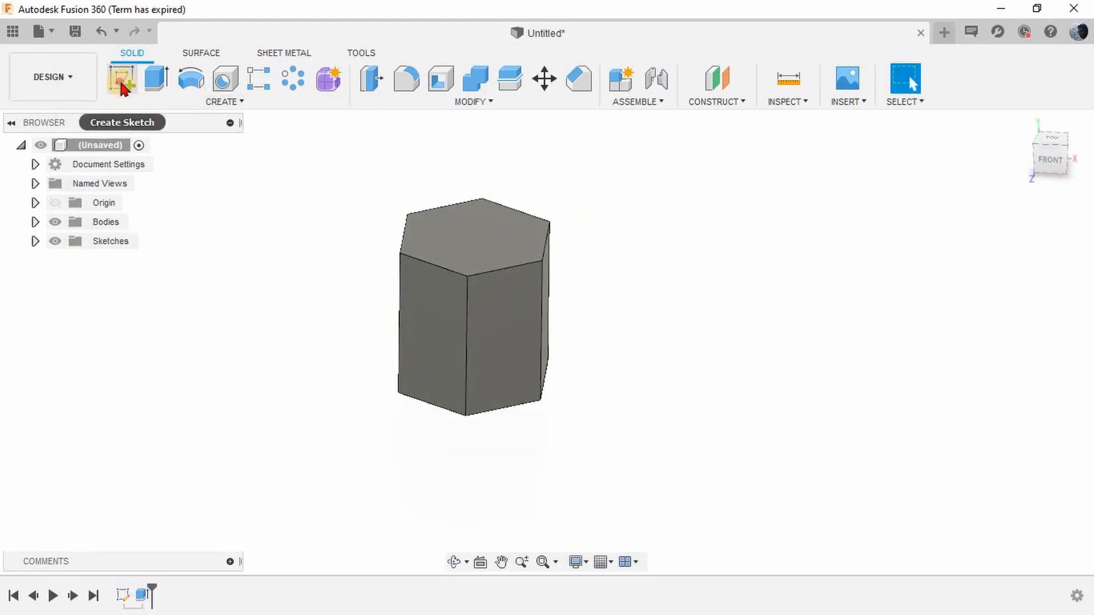
{"action": "left_click", "coordinate": [121, 79]}
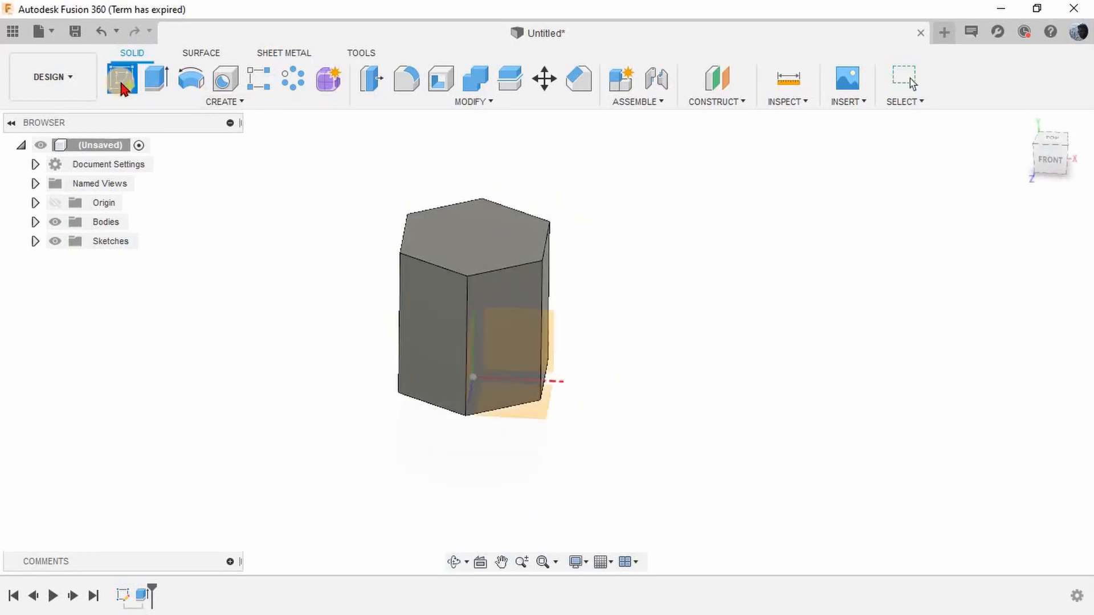
{"action": "left_click", "coordinate": [454, 230]}
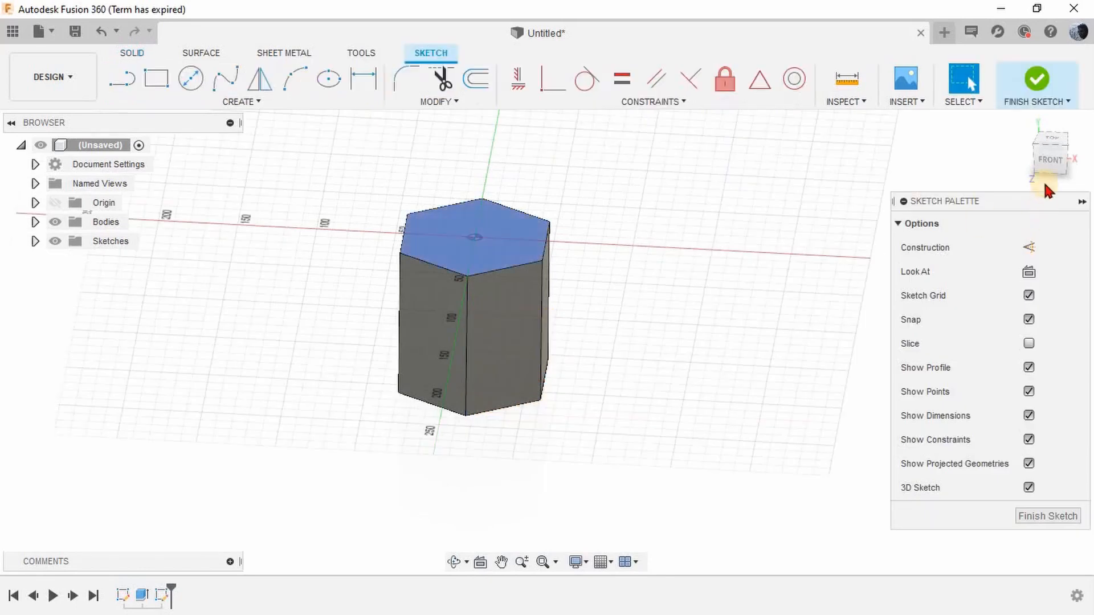
{"action": "left_click", "coordinate": [1055, 136]}
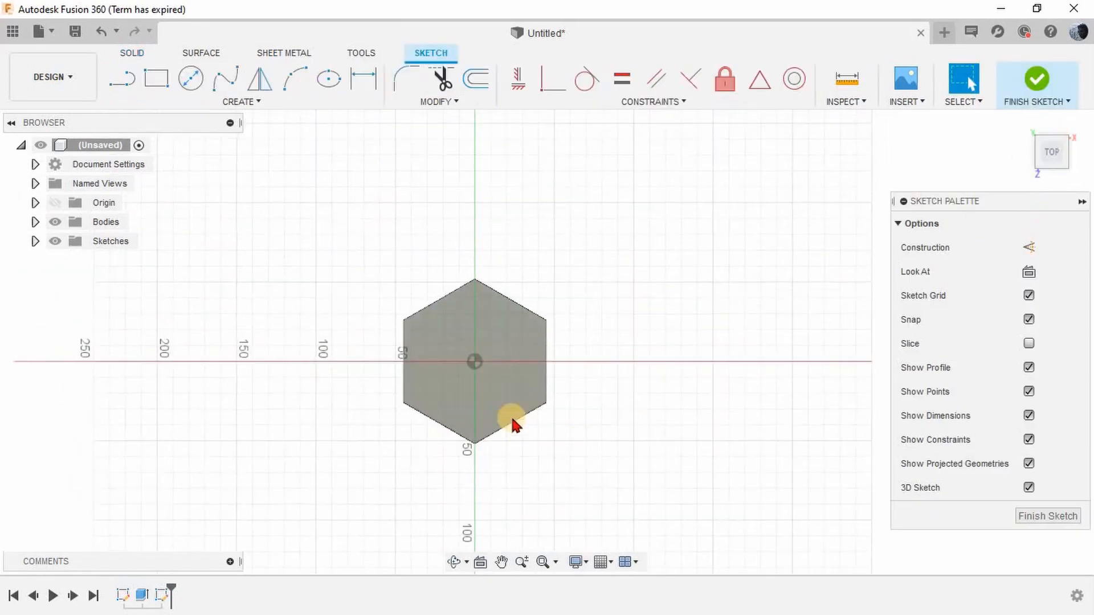
{"action": "left_click", "coordinate": [190, 79]}
{"action": "left_click", "coordinate": [456, 332]}
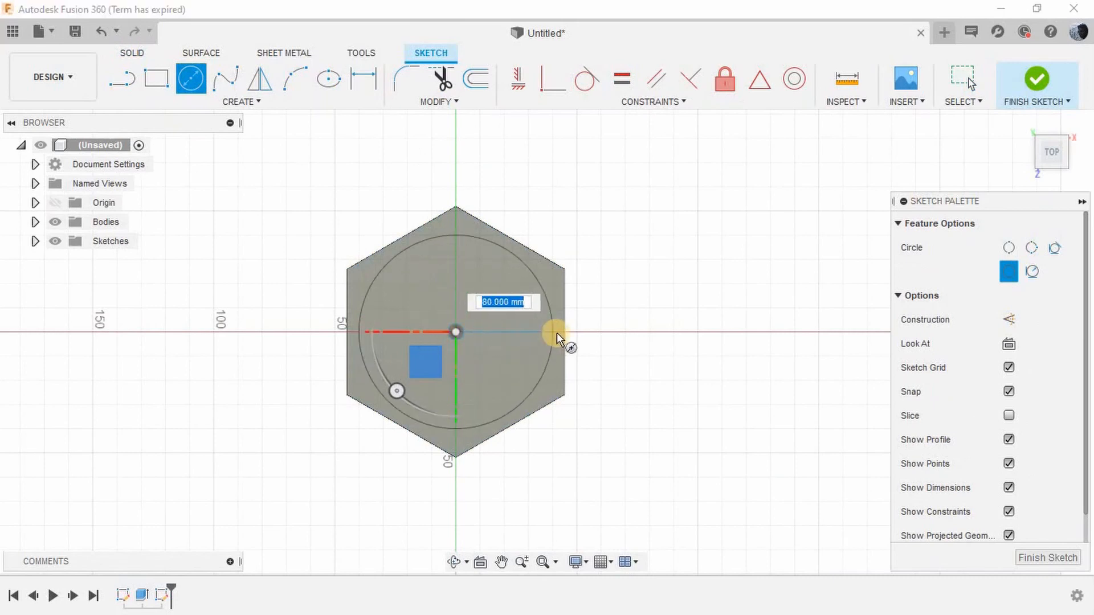
{"action": "left_click", "coordinate": [556, 333]}
{"action": "scroll", "coordinate": [556, 332], "scroll_direction": "up", "scroll_amount": 2}
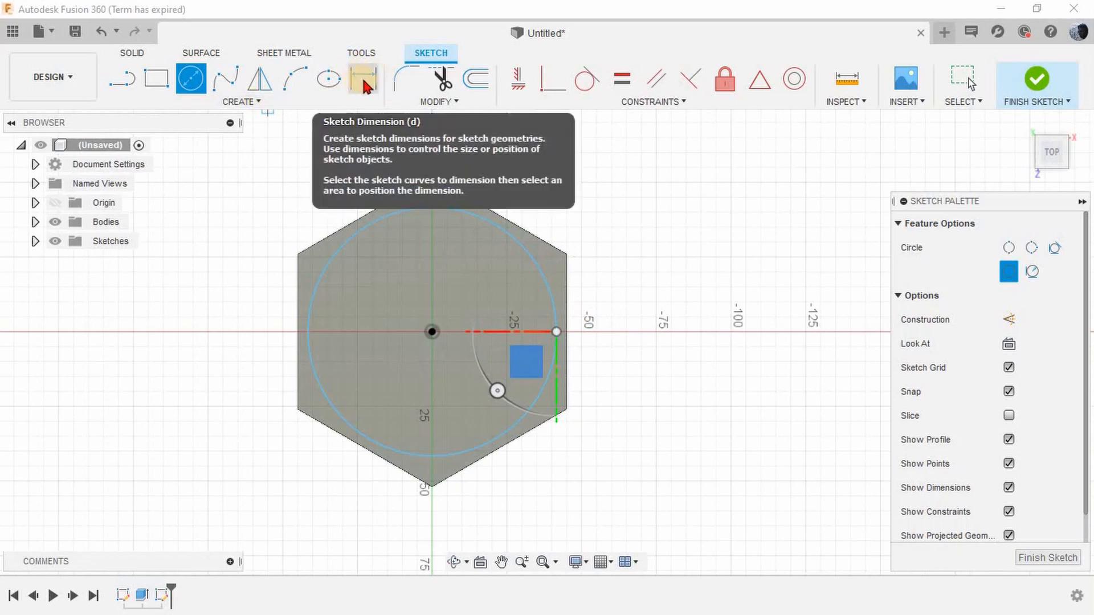
Step: Dimension the circle on the top face with a diameter of 85 mm
{"action": "left_click", "coordinate": [262, 103]}
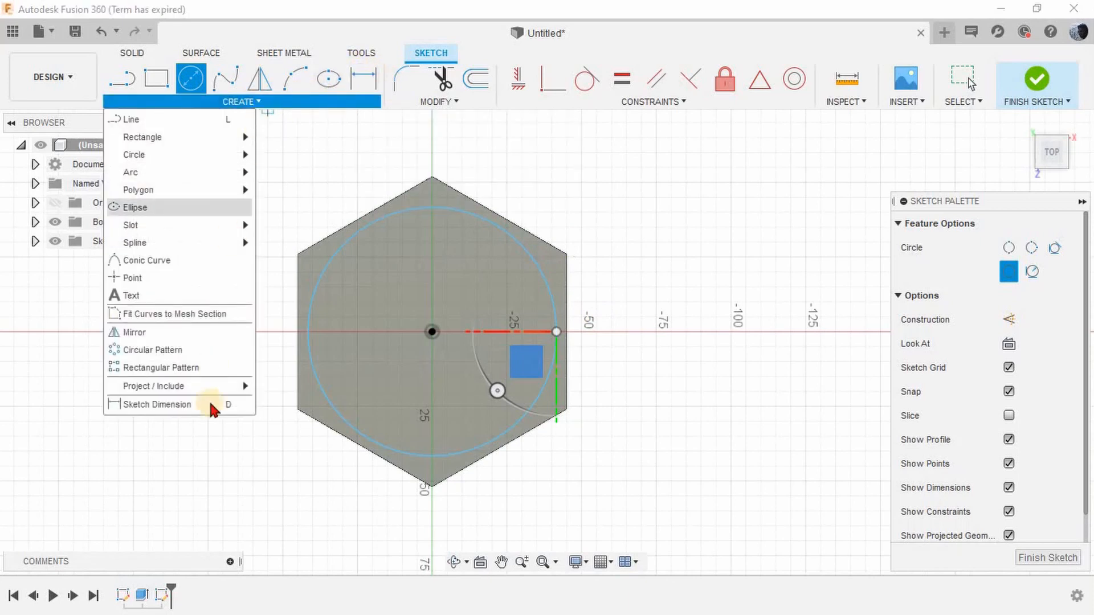
{"action": "left_click", "coordinate": [244, 405]}
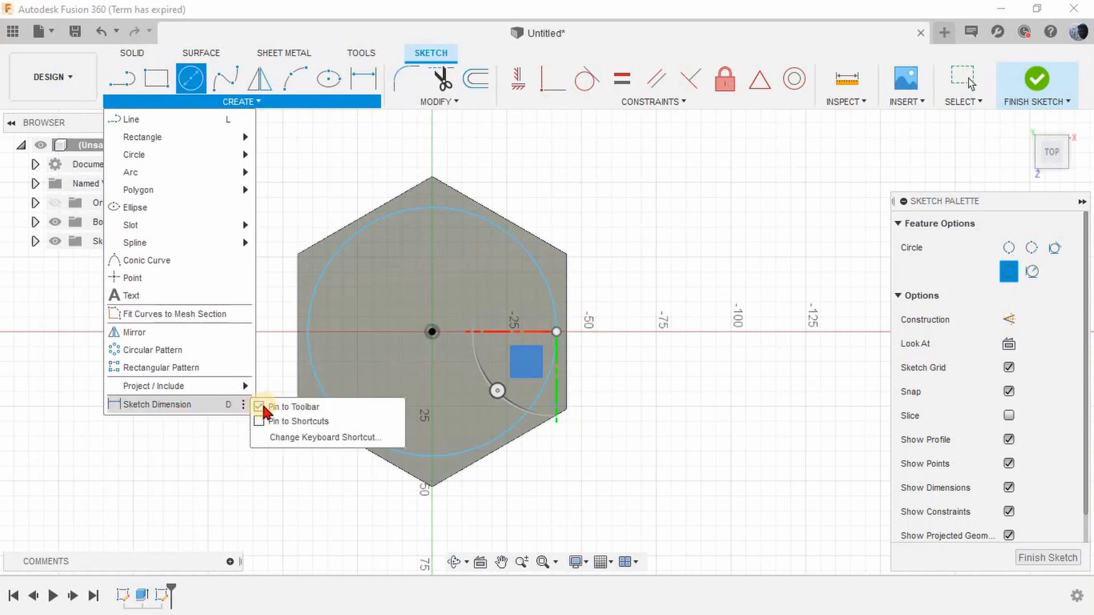
{"action": "left_click", "coordinate": [364, 70]}
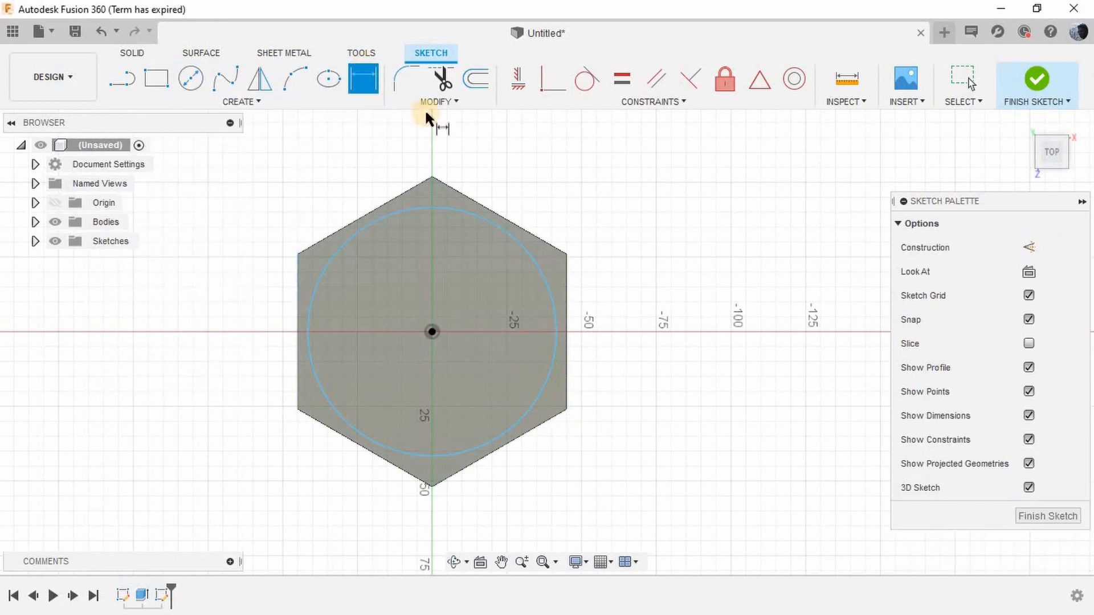
{"action": "left_click", "coordinate": [553, 301]}
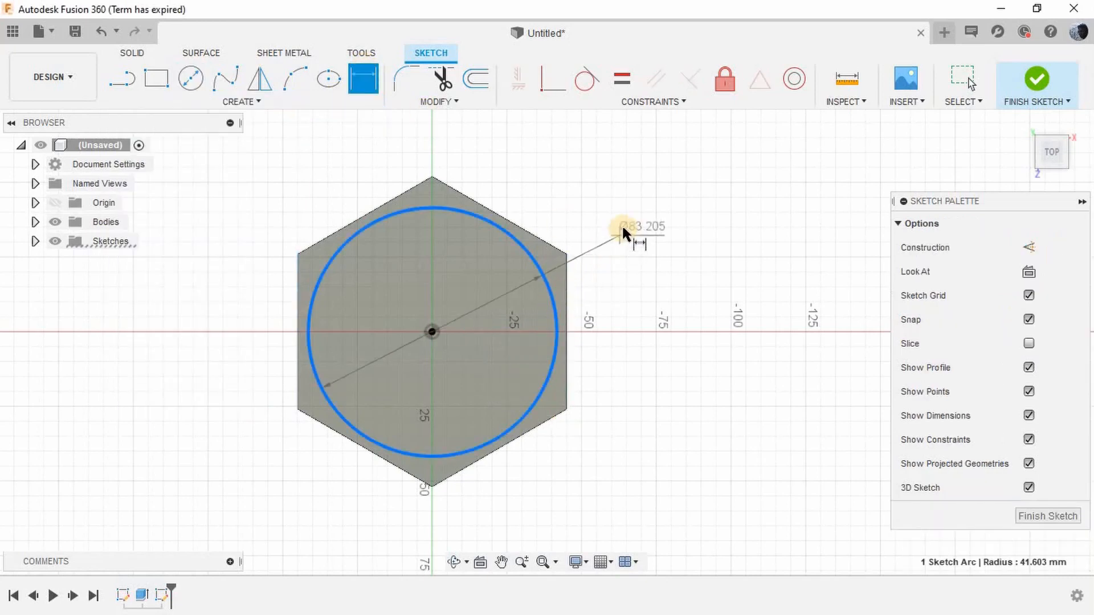
{"action": "left_click", "coordinate": [621, 226]}
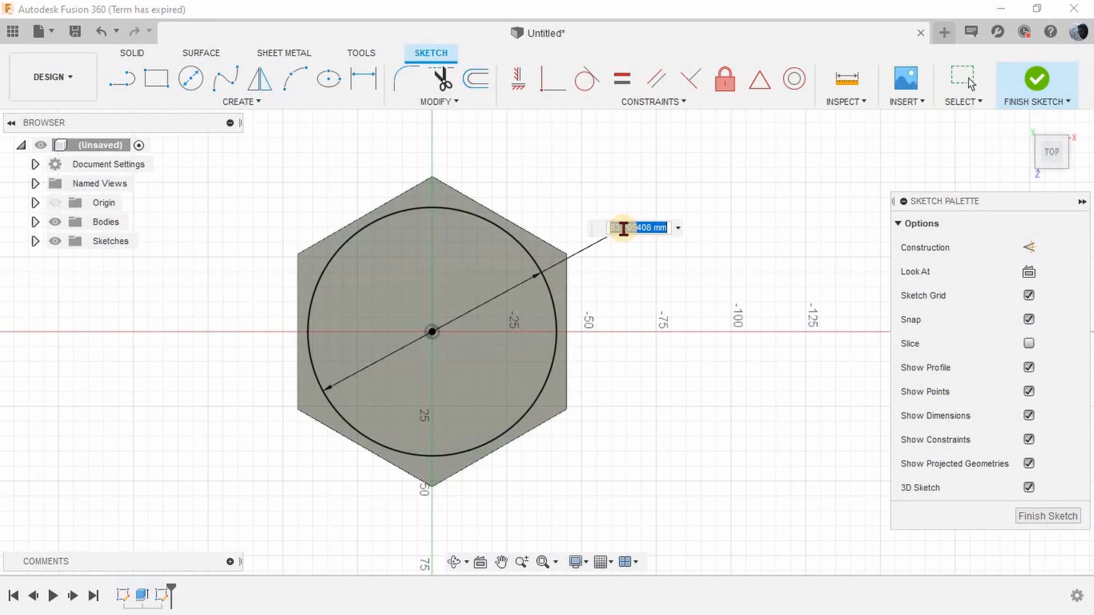
{"action": "type", "text": "85"}
{"action": "key", "text": "Return"}
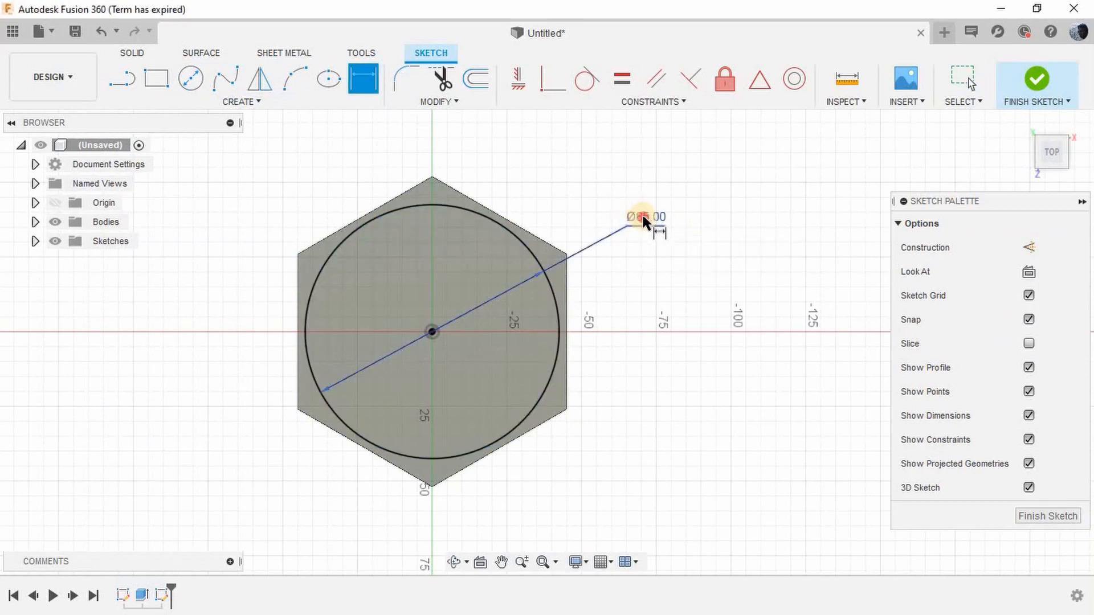
Step: Set the diameter of the circle on the hexagon's top face to 87 mm and finish the sketch
{"action": "double_click", "coordinate": [641, 221]}
{"action": "type", "text": "87"}
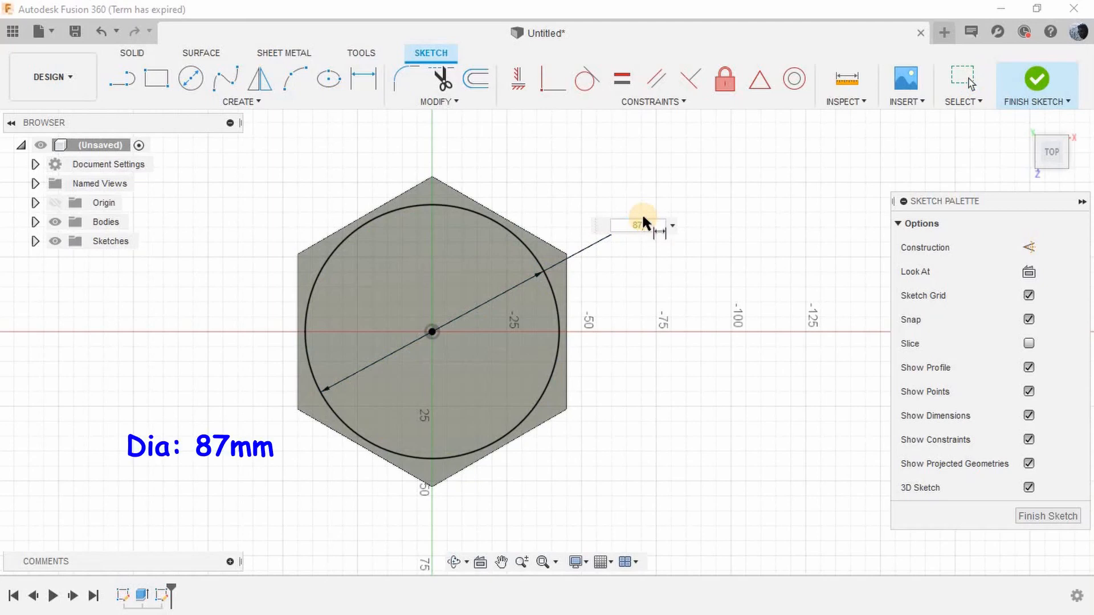
{"action": "key", "text": "Return"}
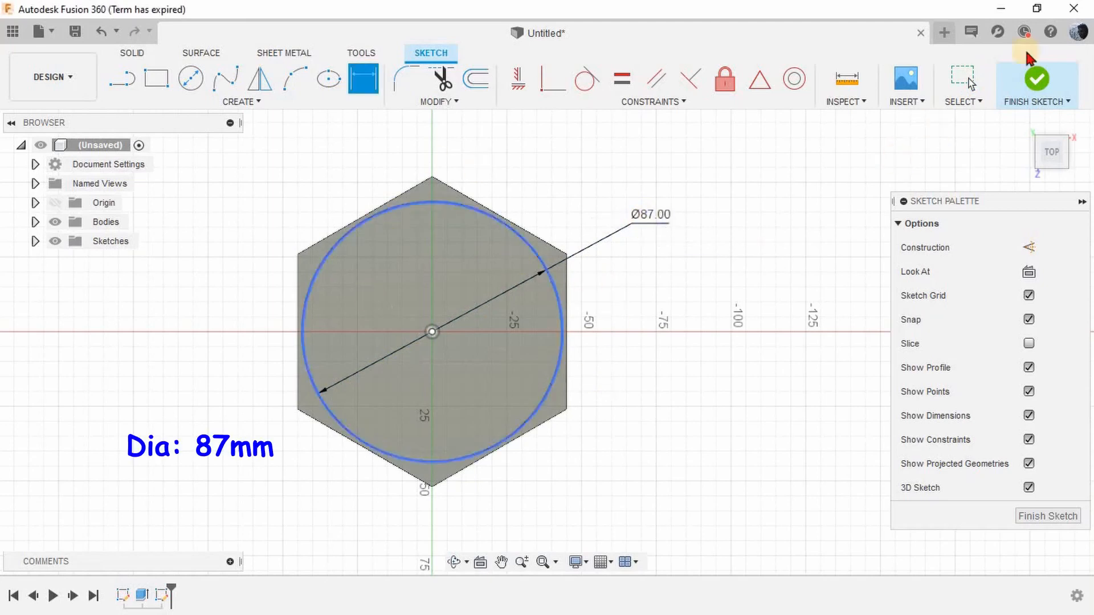
{"action": "left_click", "coordinate": [1037, 79]}
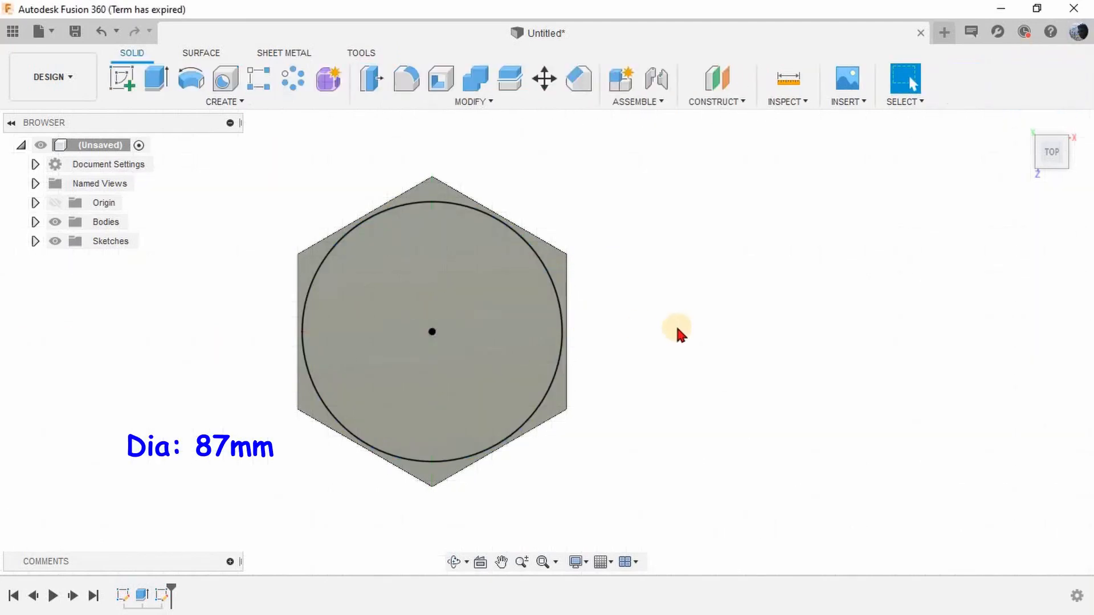
Step: Cut the circular profile 90 mm down into the hexagonal body with Extrude
{"action": "middle_click_drag", "start_coordinate": [626, 354], "coordinate": [630, 285], "text": "shift"}
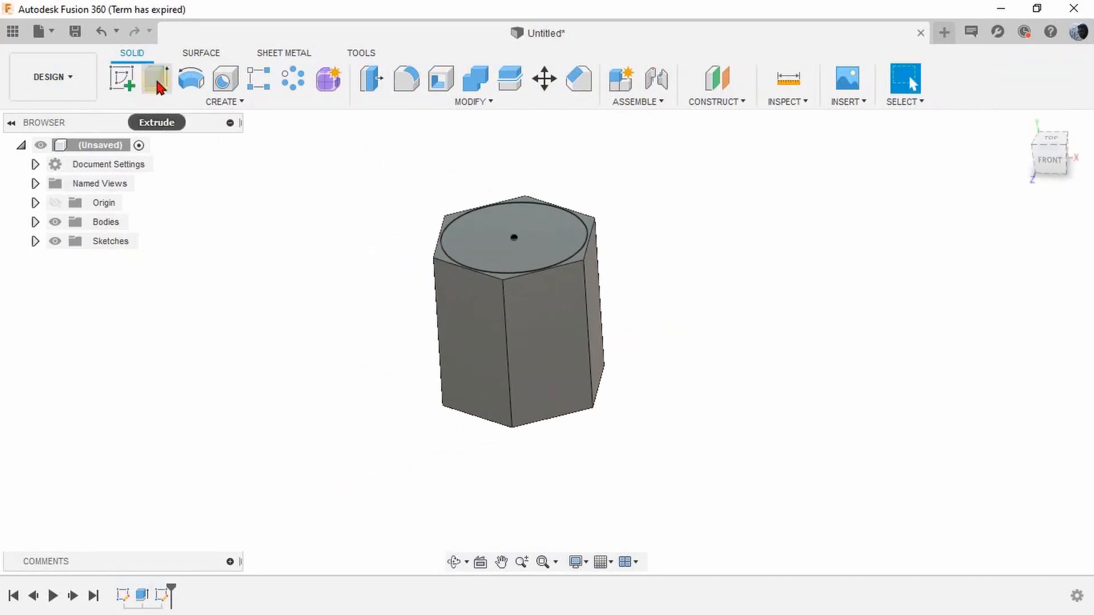
{"action": "left_click", "coordinate": [157, 83]}
{"action": "left_click", "coordinate": [540, 239]}
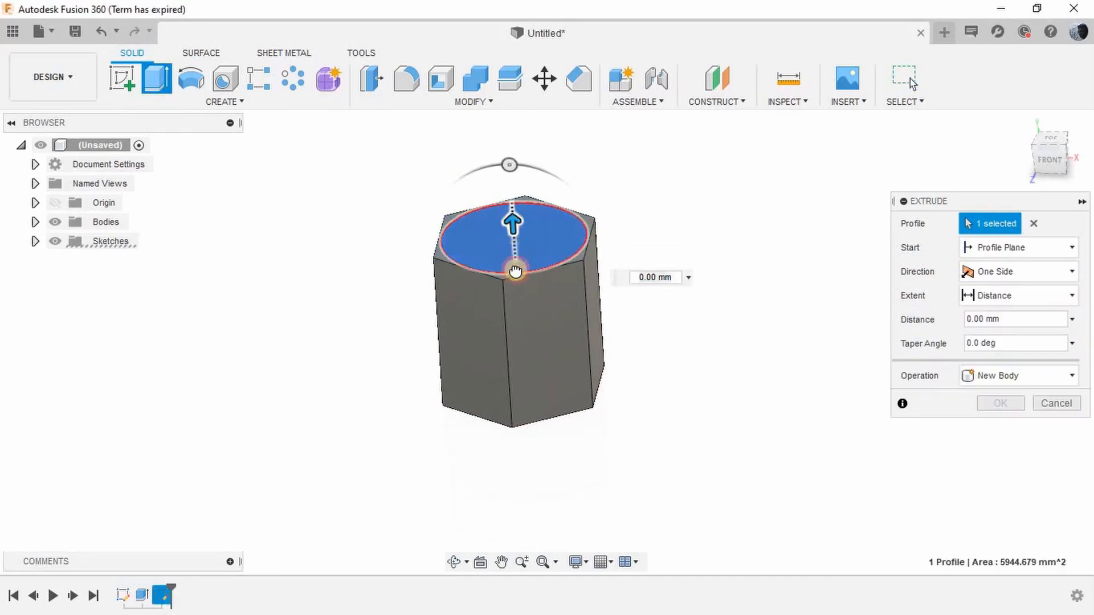
{"action": "type", "text": "-70"}
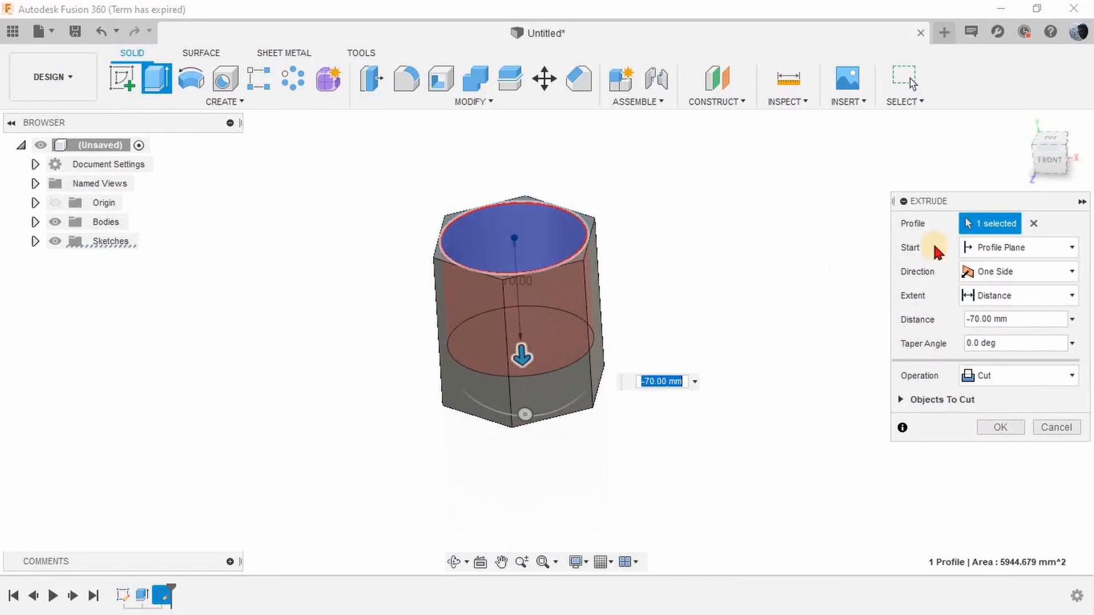
{"action": "left_click", "coordinate": [1051, 156]}
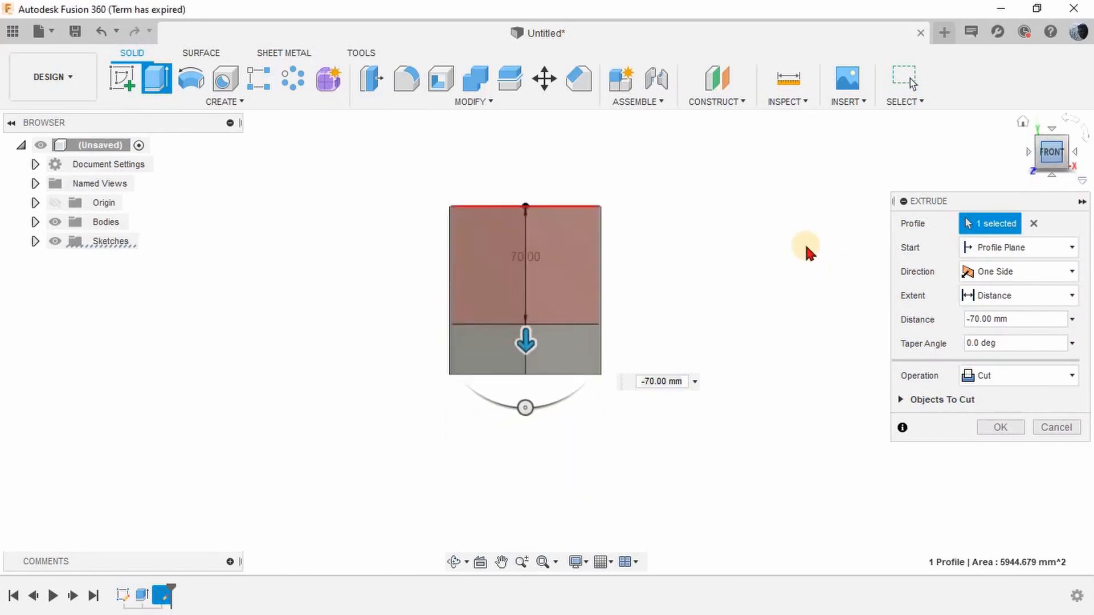
{"action": "left_click", "coordinate": [1022, 320]}
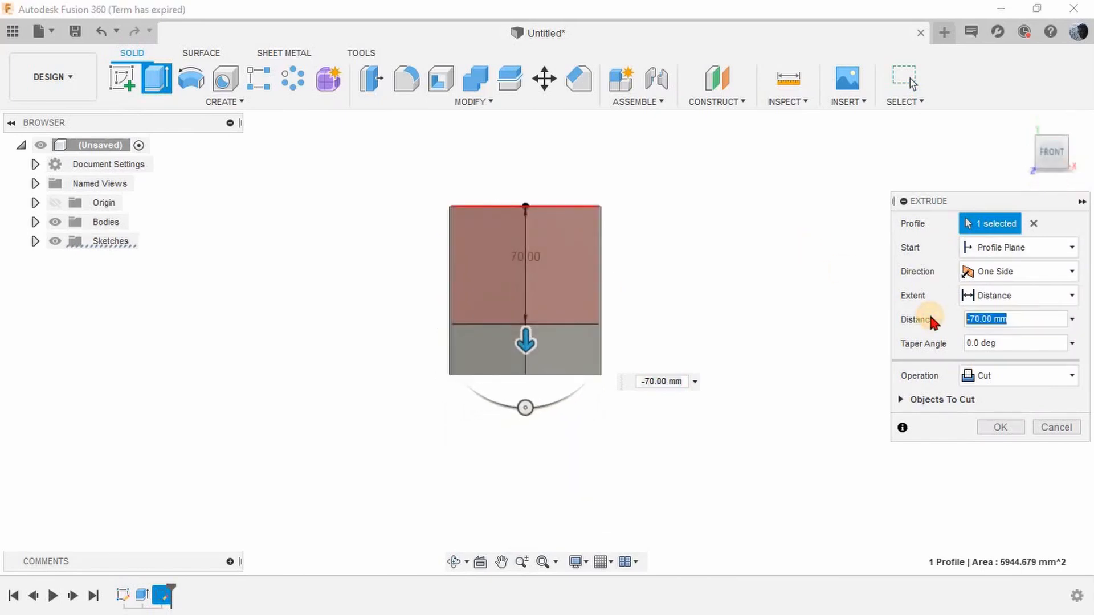
{"action": "type", "text": "-80"}
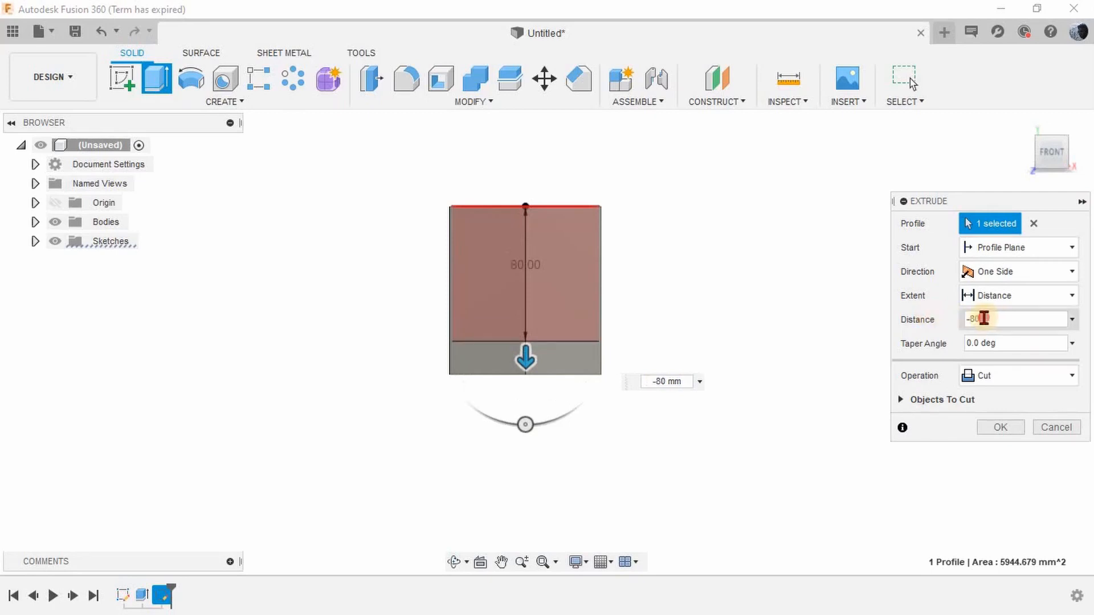
{"action": "left_click_drag", "start_coordinate": [983, 318], "coordinate": [915, 319]}
{"action": "type", "text": "-"}
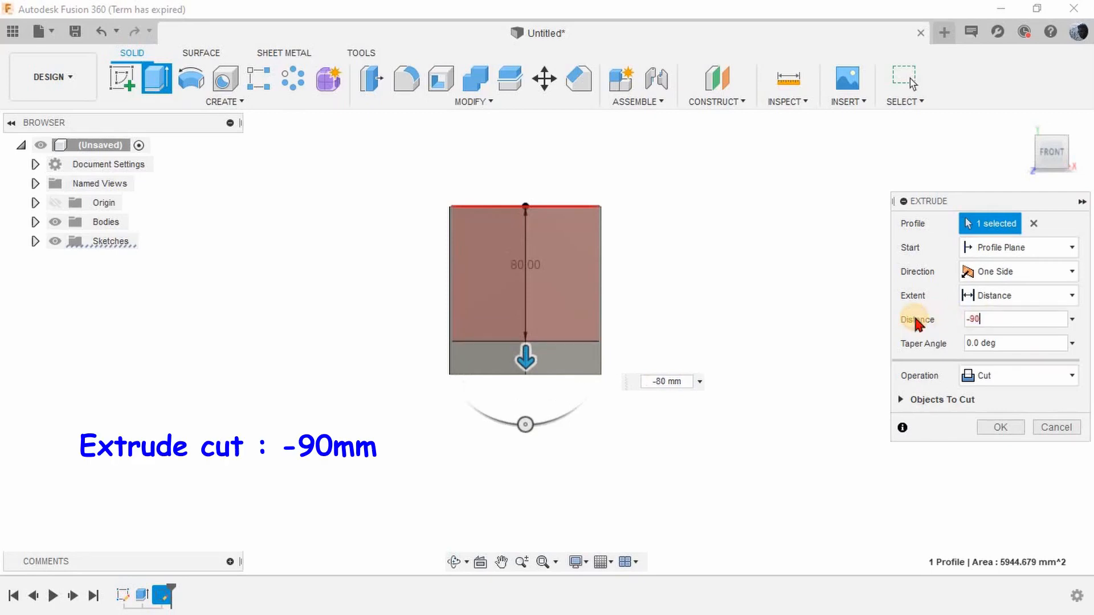
{"action": "key", "text": "Return"}
Step: Fillet the six outer vertical edges of the hexagonal body with a constant 2 mm radius
{"action": "middle_click_drag", "start_coordinate": [635, 275], "coordinate": [635, 367], "text": "shift"}
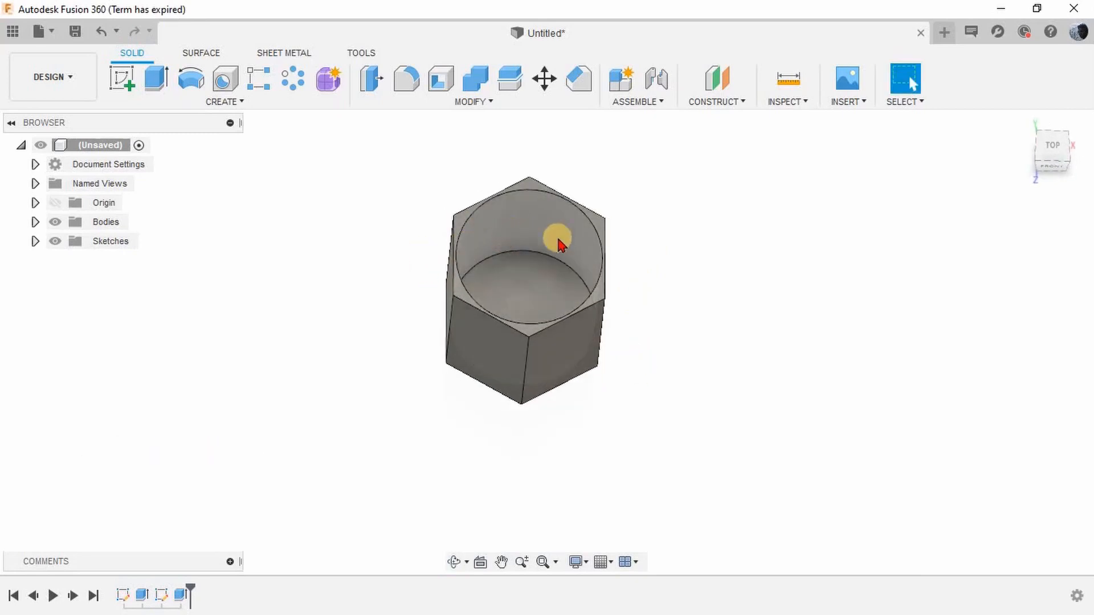
{"action": "middle_click_drag", "start_coordinate": [532, 260], "coordinate": [570, 279], "text": "shift"}
{"action": "scroll", "coordinate": [570, 276], "scroll_direction": "up", "scroll_amount": 3}
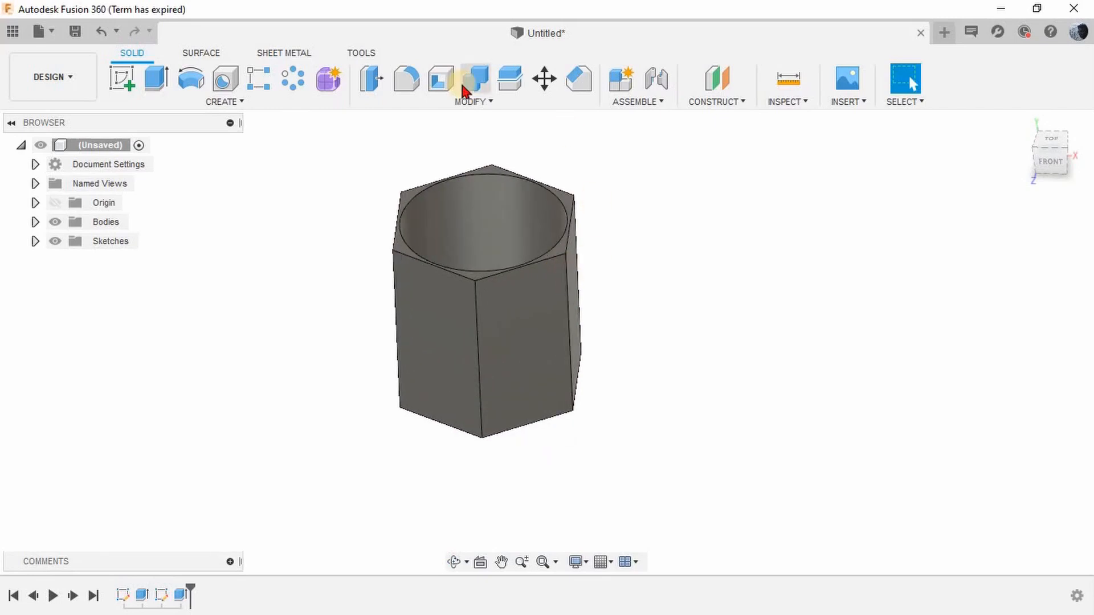
{"action": "left_click", "coordinate": [407, 79]}
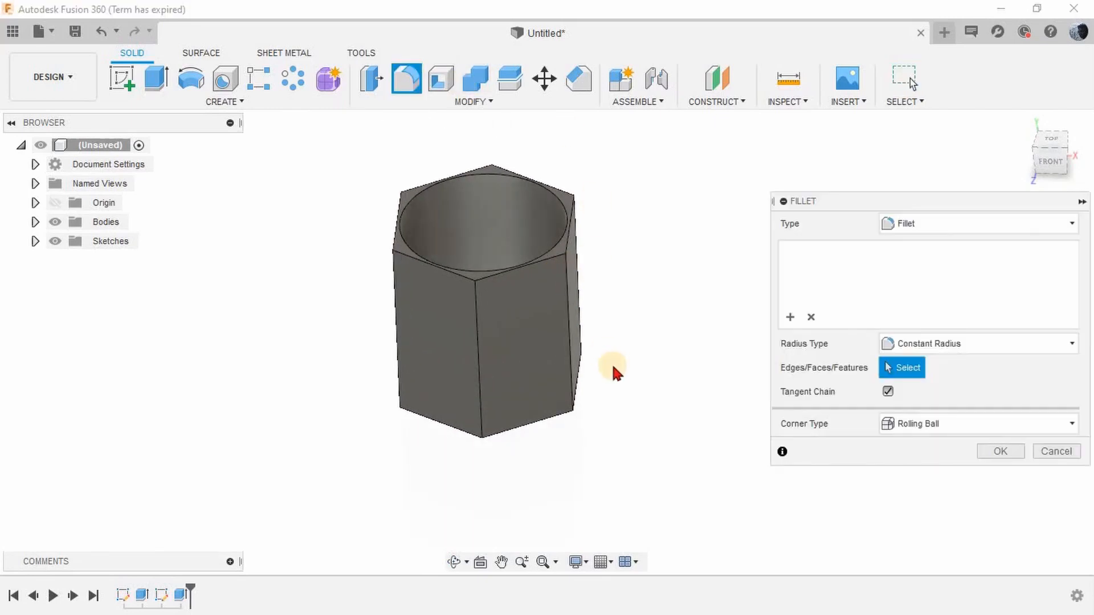
{"action": "scroll", "coordinate": [655, 260], "scroll_direction": "up", "scroll_amount": 1}
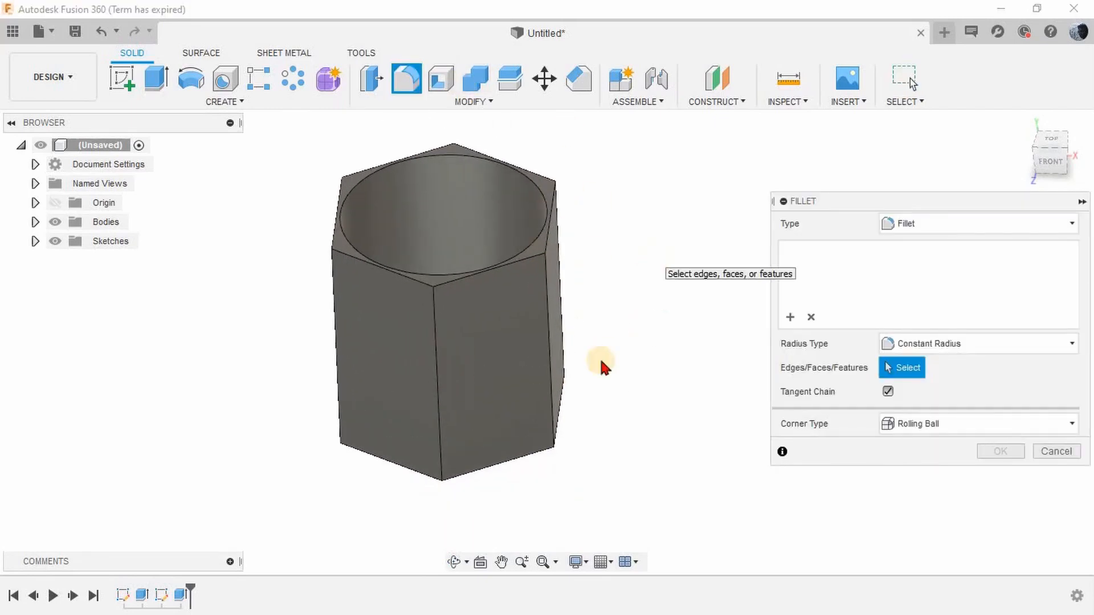
{"action": "left_click", "coordinate": [437, 369]}
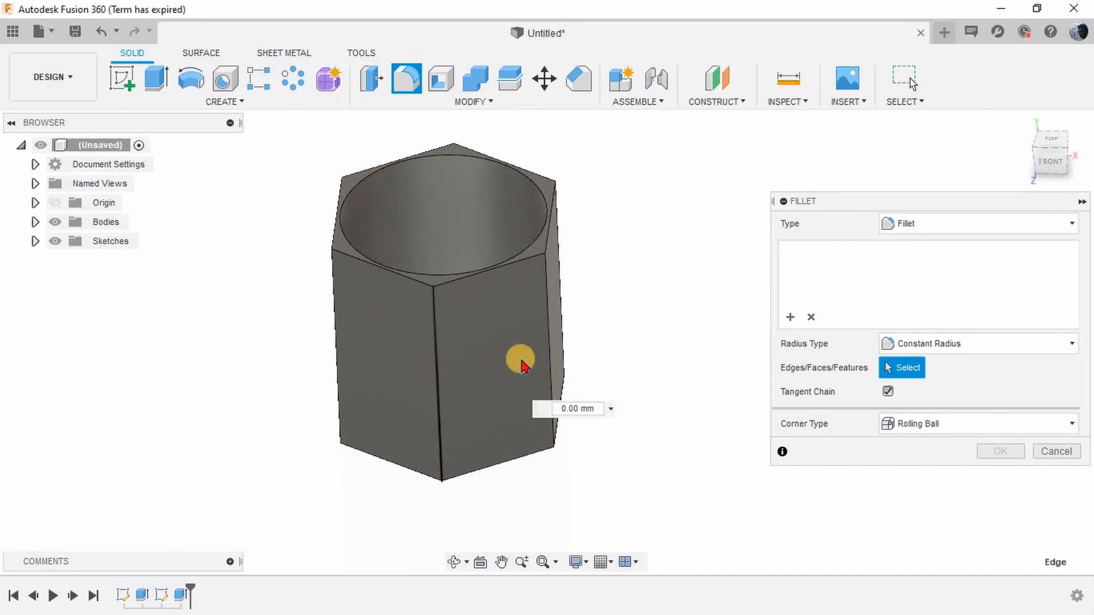
{"action": "left_click", "coordinate": [548, 310]}
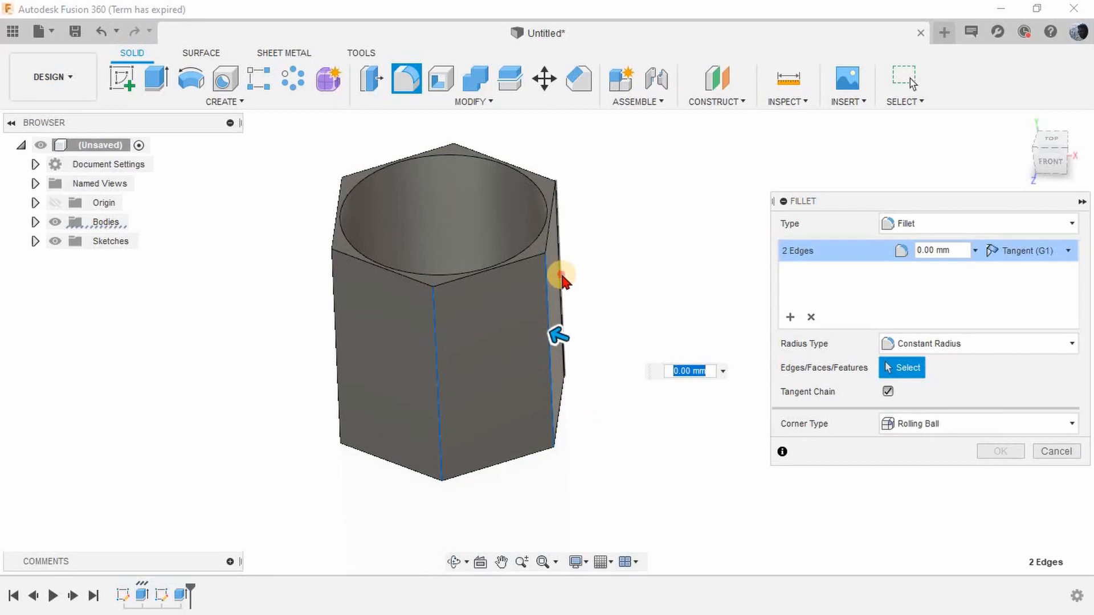
{"action": "left_click", "coordinate": [333, 324]}
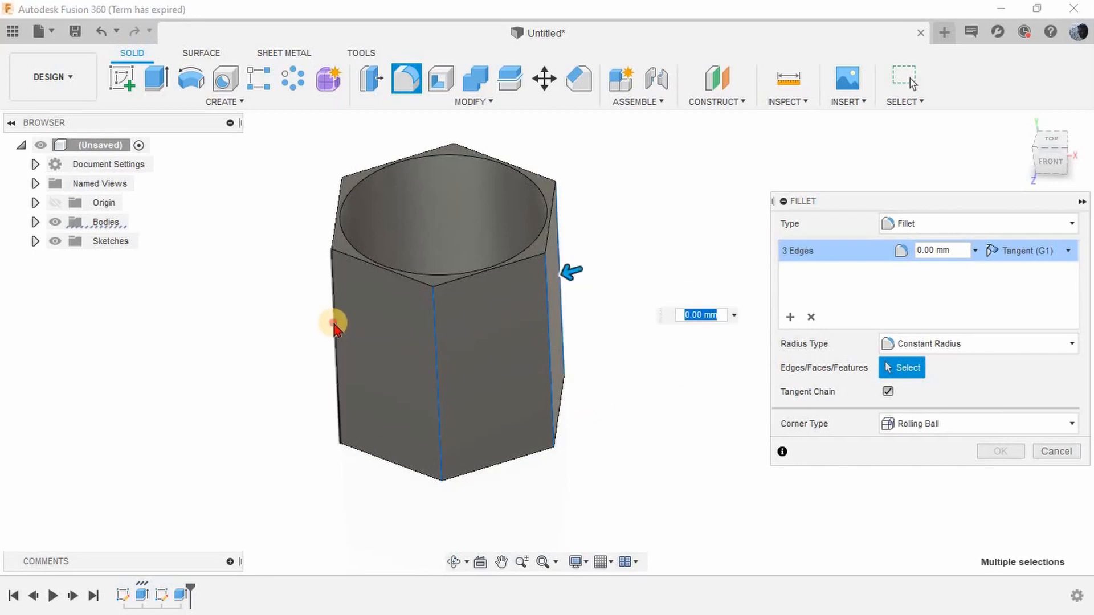
{"action": "left_click", "coordinate": [334, 325]}
{"action": "middle_click_drag", "start_coordinate": [280, 348], "coordinate": [357, 317], "text": "shift"}
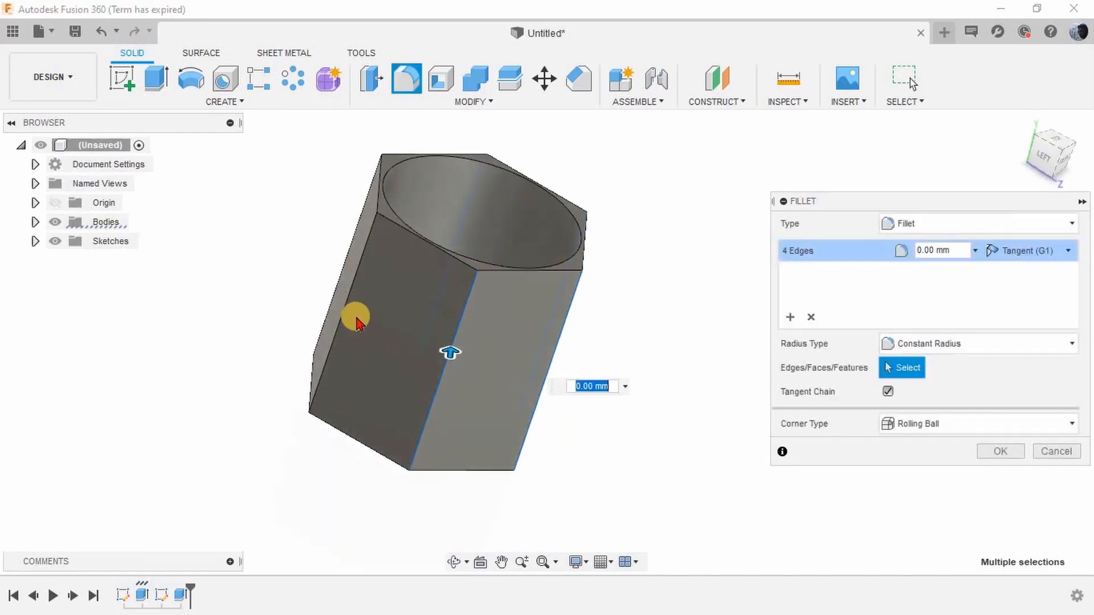
{"action": "left_click", "coordinate": [348, 310]}
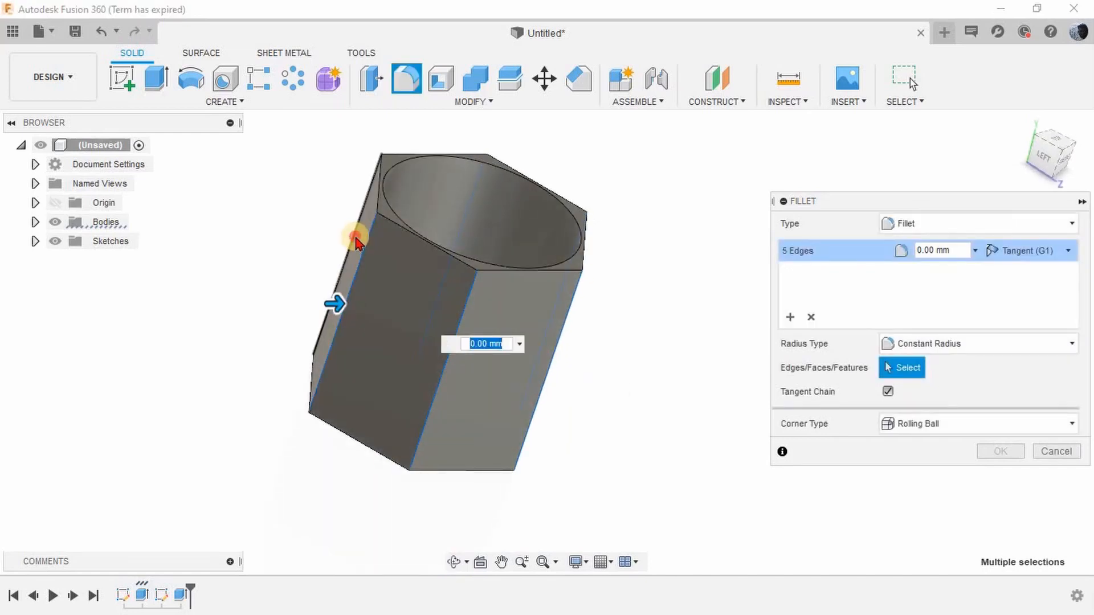
{"action": "left_click", "coordinate": [354, 239]}
{"action": "middle_click_drag", "start_coordinate": [312, 268], "coordinate": [290, 281], "text": "shift"}
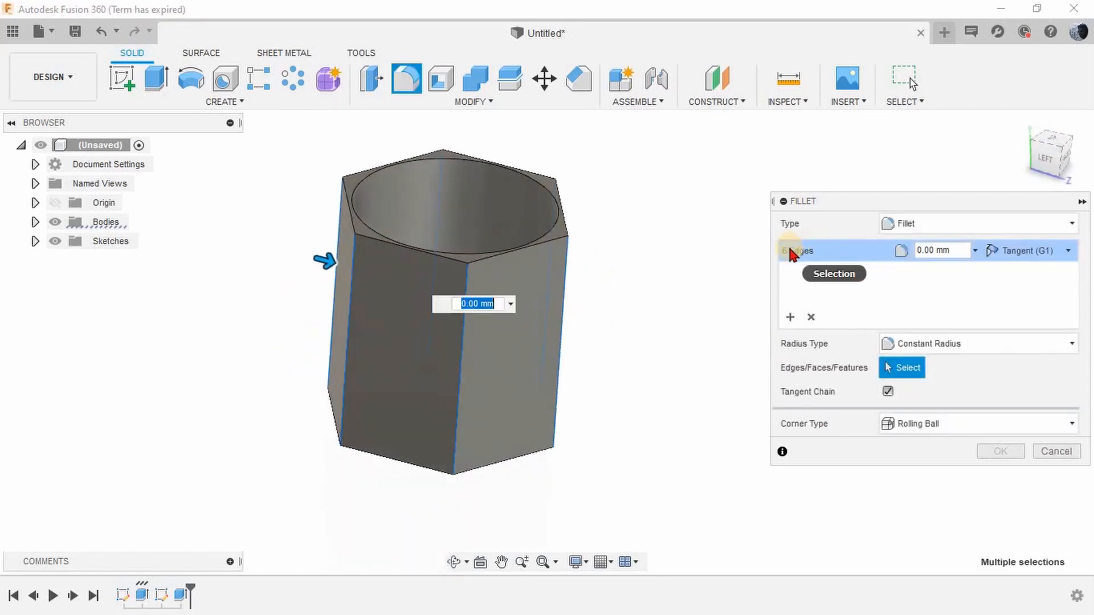
{"action": "left_click", "coordinate": [900, 251]}
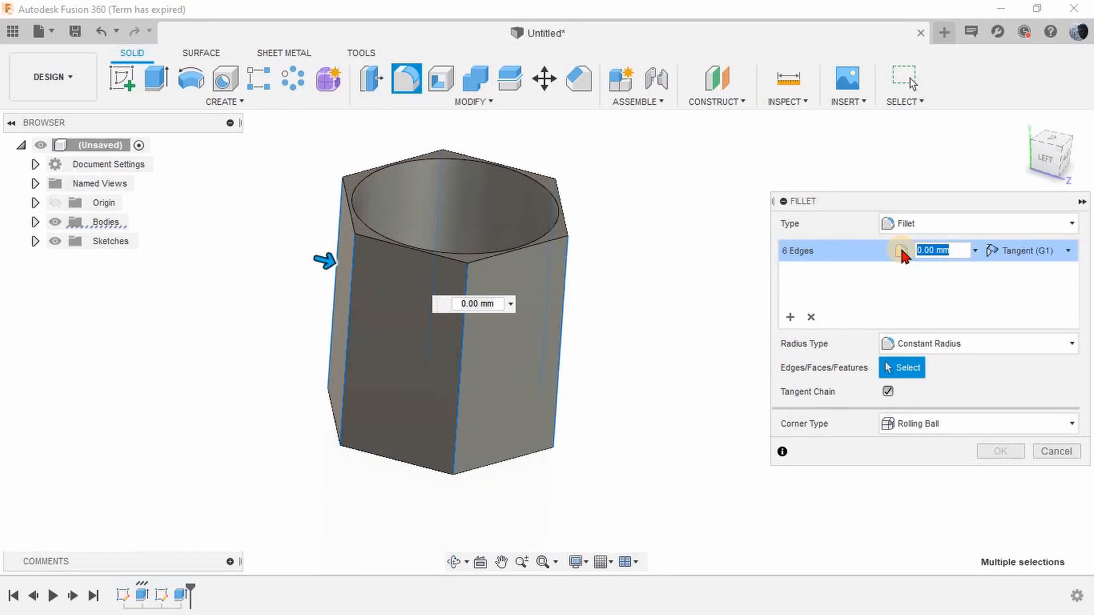
{"action": "type", "text": "2"}
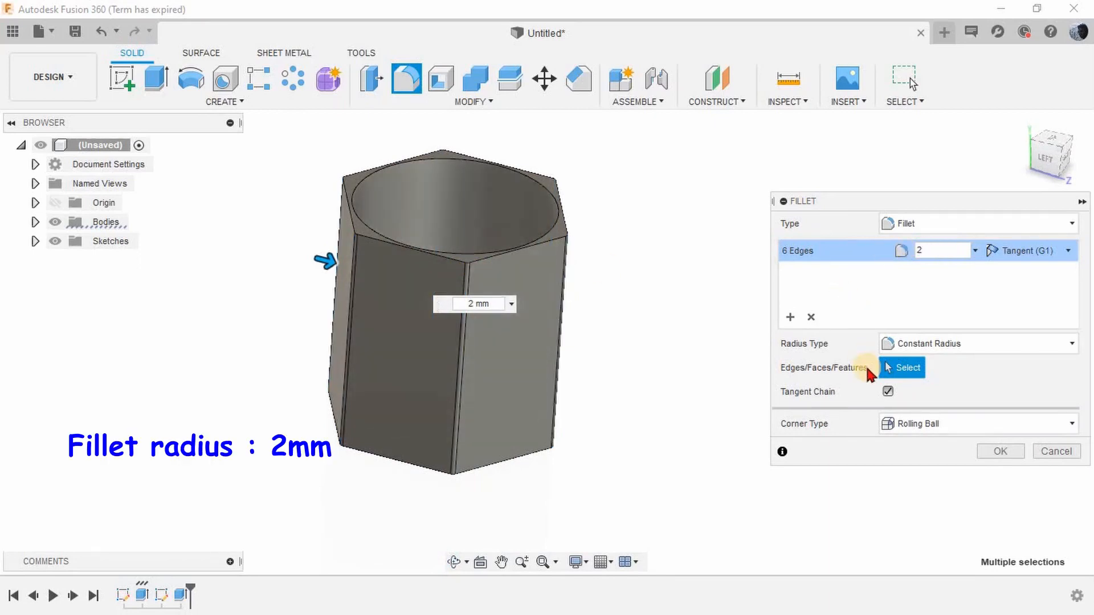
{"action": "left_click", "coordinate": [1001, 451]}
Step: Start a new fillet on the outer edge chain of the body's bottom face with a 2 mm radius
{"action": "middle_click_drag", "start_coordinate": [750, 261], "coordinate": [655, 188], "text": "shift"}
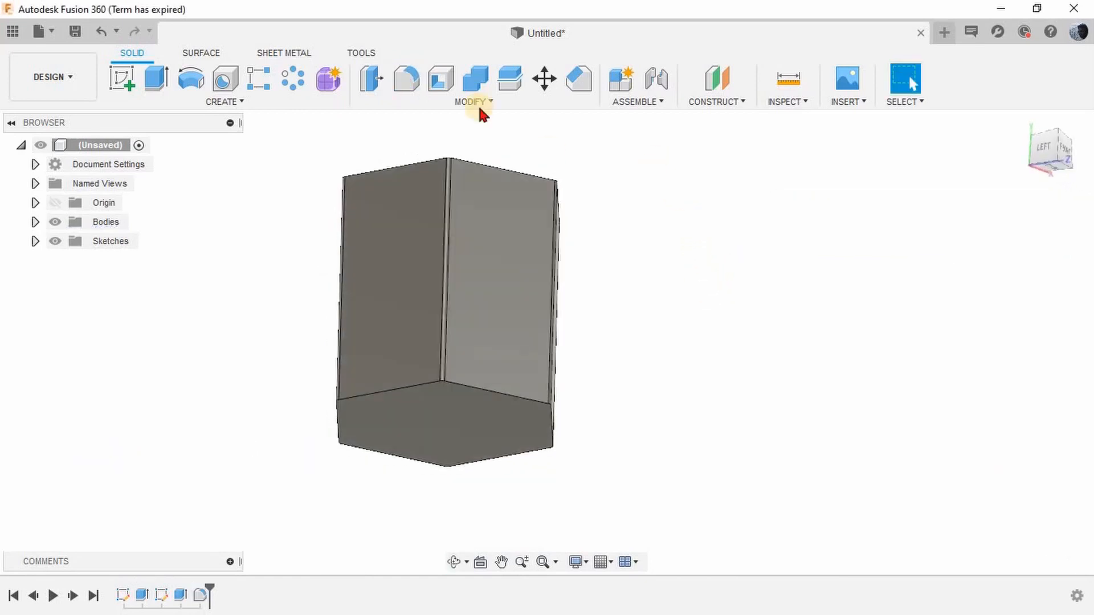
{"action": "left_click", "coordinate": [406, 78]}
{"action": "left_click", "coordinate": [468, 392]}
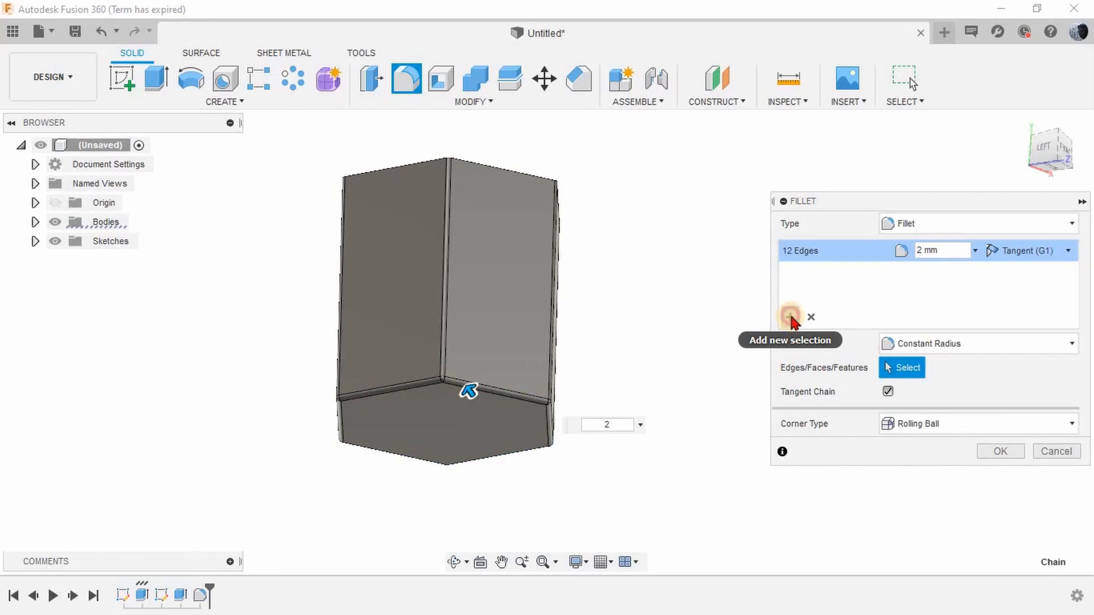
Step: Add the outer edge chain of the top face to the fillet as a second set with a 1 mm radius, and complete the feature
{"action": "middle_click_drag", "start_coordinate": [678, 220], "coordinate": [593, 193], "text": "shift"}
{"action": "scroll", "coordinate": [569, 199], "scroll_direction": "up", "scroll_amount": 3}
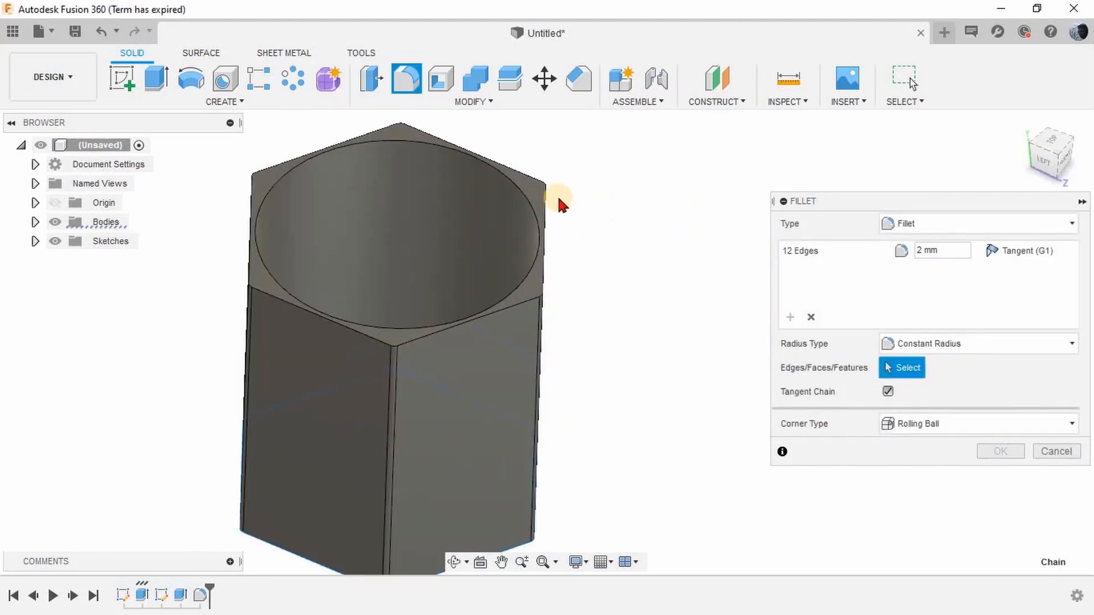
{"action": "left_click", "coordinate": [546, 195]}
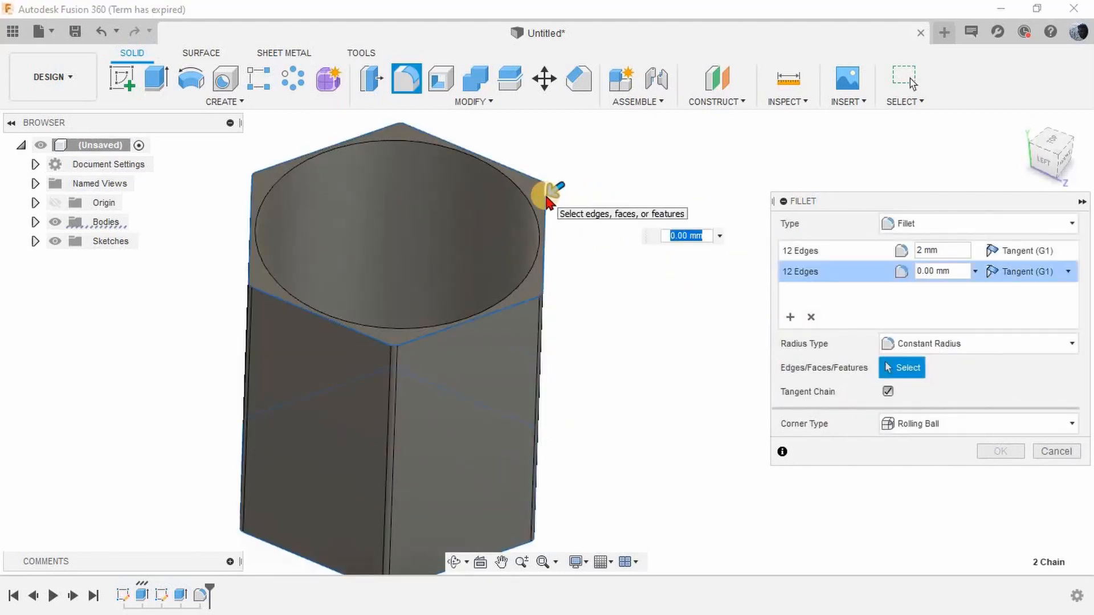
{"action": "type", "text": "1"}
{"action": "key", "text": "Return"}
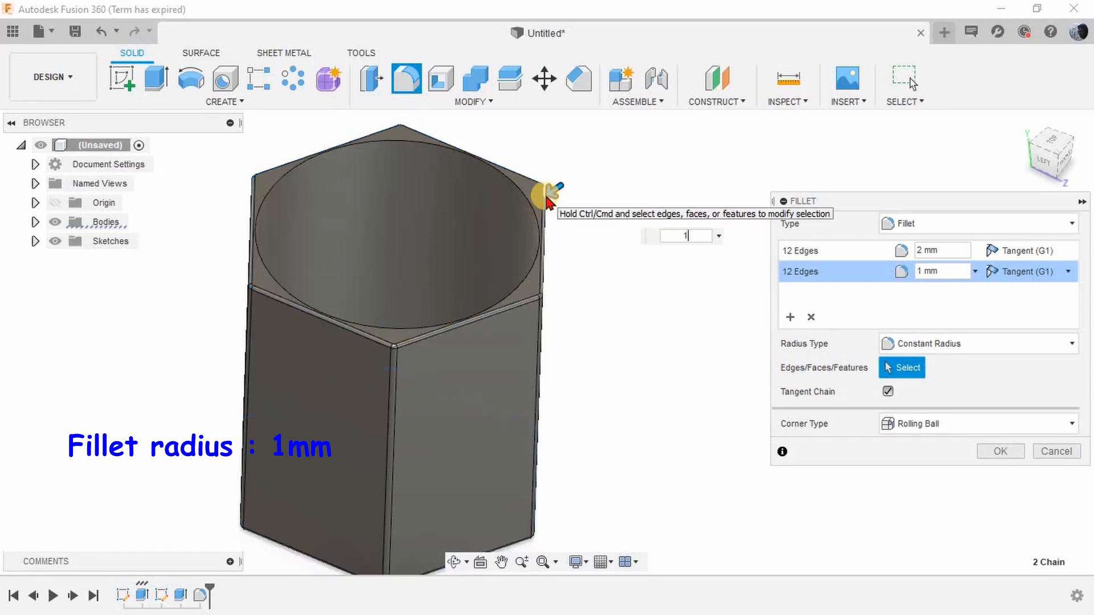
{"action": "left_click", "coordinate": [988, 451]}
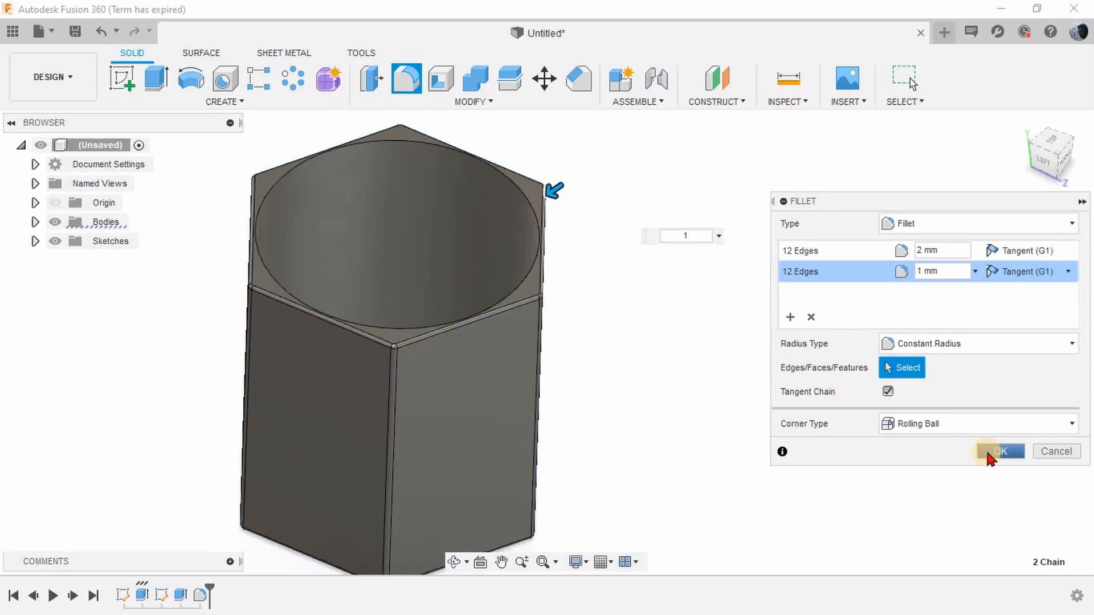
{"action": "middle_click_drag", "start_coordinate": [658, 313], "coordinate": [684, 353], "text": "shift"}
{"action": "left_click", "coordinate": [1000, 451]}
Step: Examine the filleted hexagonal container and its cavity from several angles, and list the design's bodies
{"action": "scroll", "coordinate": [643, 278], "scroll_direction": "down", "scroll_amount": 5}
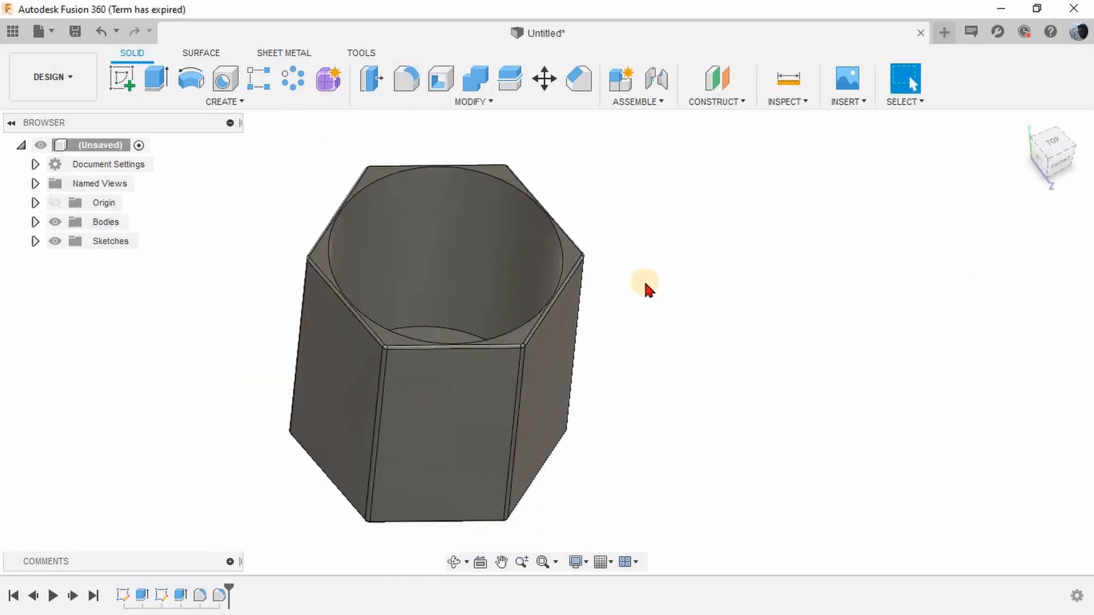
{"action": "middle_click_drag", "start_coordinate": [636, 242], "coordinate": [649, 273], "text": "shift"}
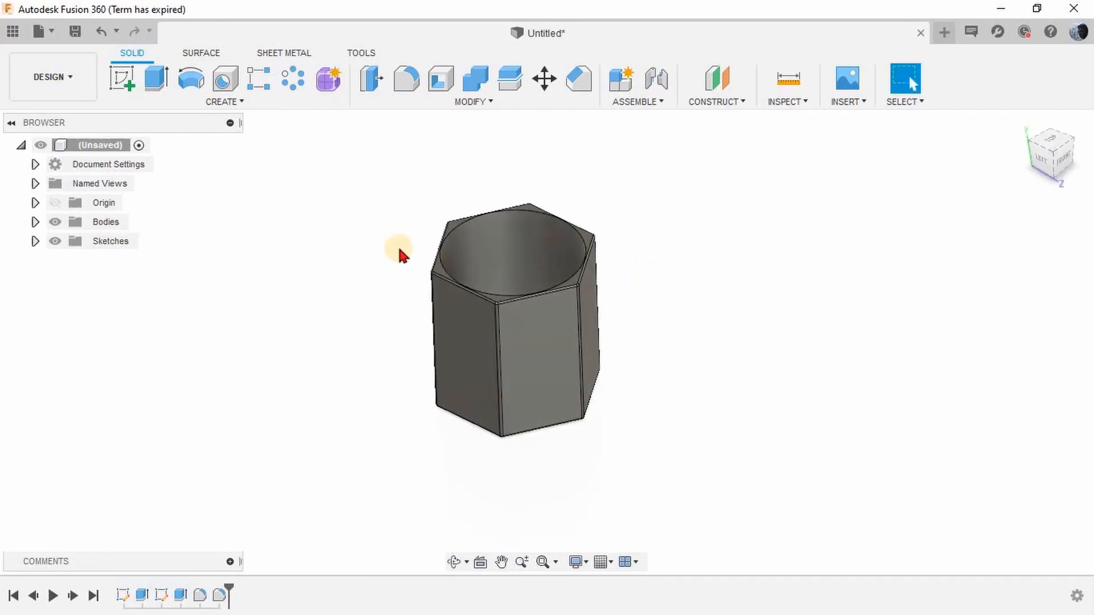
{"action": "left_click", "coordinate": [35, 221]}
{"action": "left_click", "coordinate": [506, 227]}
{"action": "middle_click_drag", "start_coordinate": [542, 264], "coordinate": [535, 302], "text": "shift"}
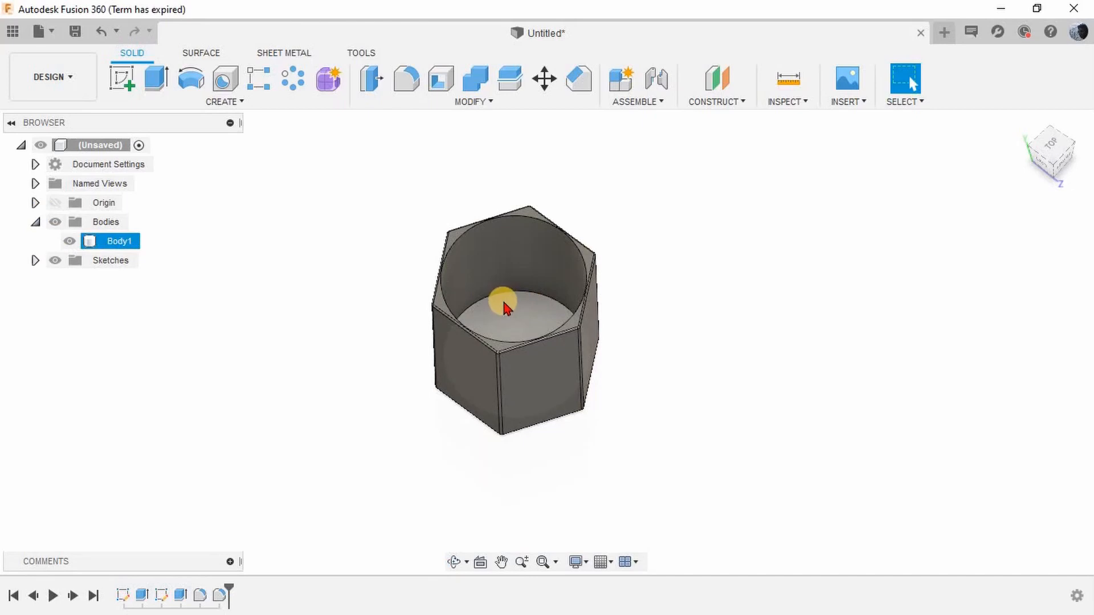
{"action": "left_click", "coordinate": [312, 307]}
{"action": "mouse_move", "coordinate": [325, 298]}
{"action": "middle_mouse_down", "text": "shift"}
{"action": "mouse_move", "coordinate": [333, 248]}
{"action": "mouse_move", "coordinate": [333, 294]}
{"action": "middle_mouse_up", "text": "shift"}
{"action": "scroll", "coordinate": [314, 272], "scroll_direction": "down", "scroll_amount": 2}
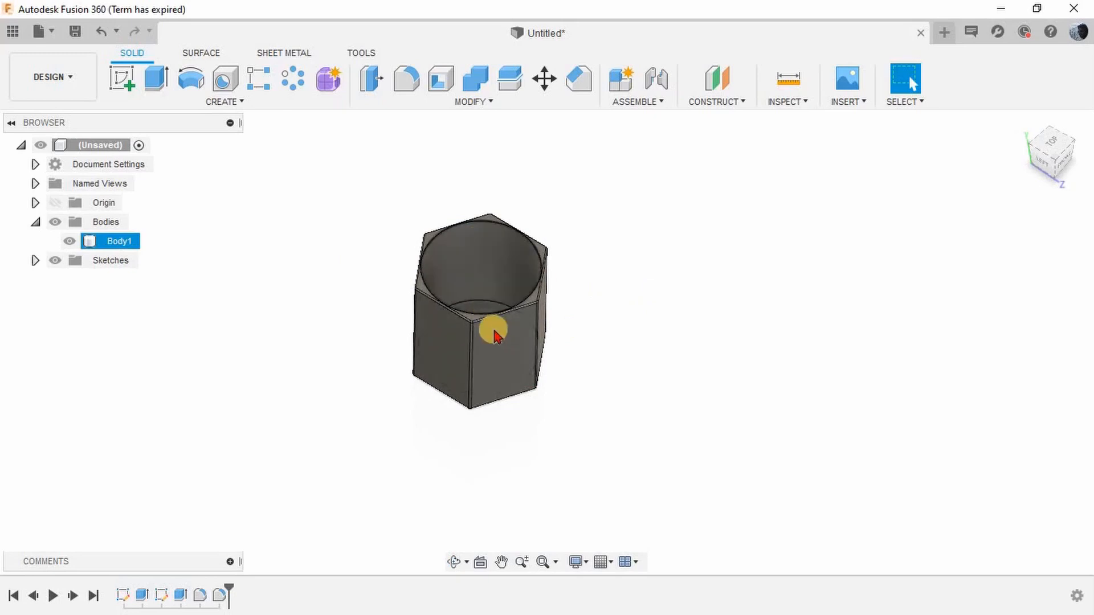
Step: Open the appearance settings for the hexagonal container body
{"action": "right_click", "coordinate": [92, 242]}
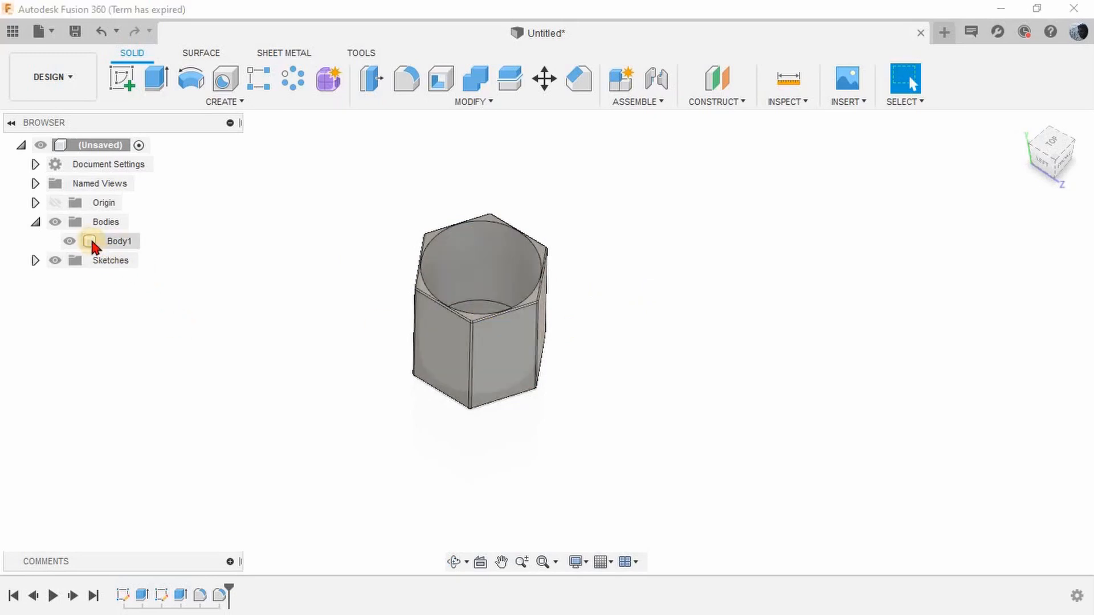
{"action": "right_click", "coordinate": [92, 241]}
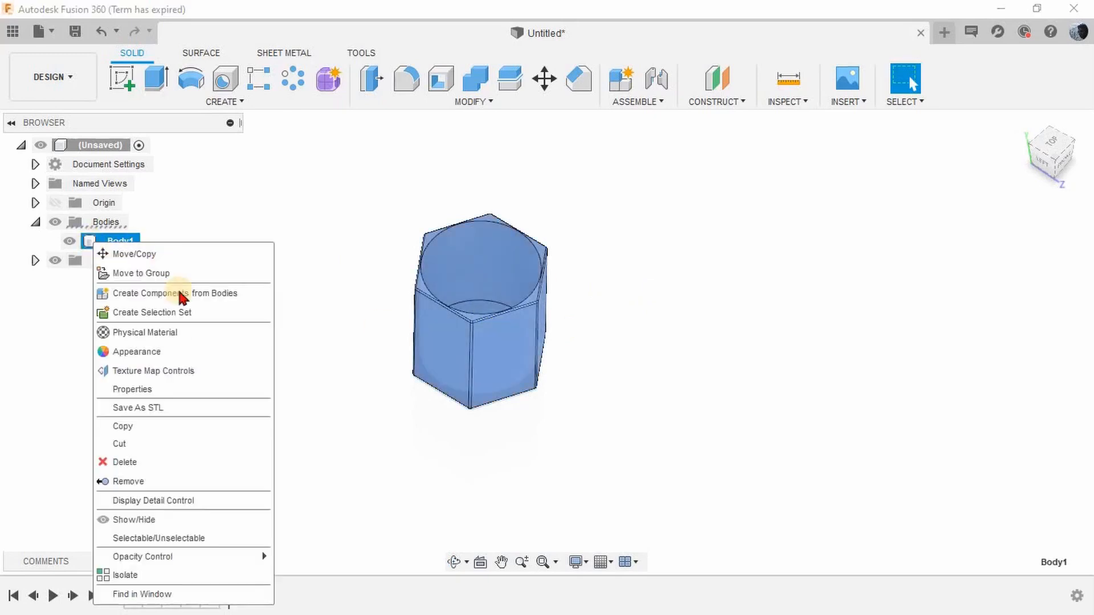
{"action": "left_click", "coordinate": [143, 353]}
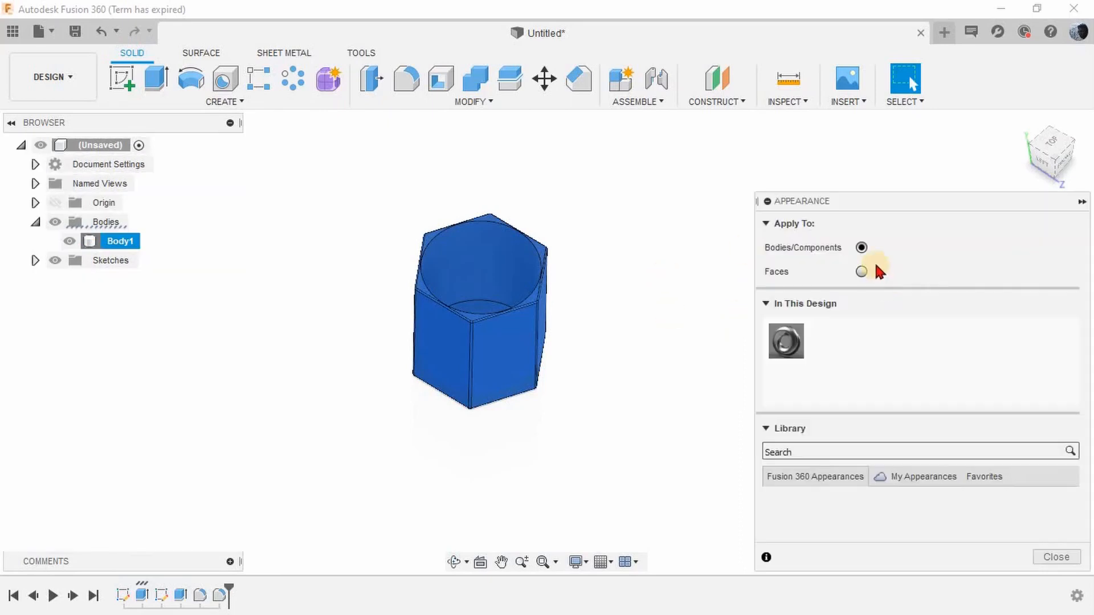
{"action": "left_click_drag", "start_coordinate": [878, 120], "coordinate": [877, 63]}
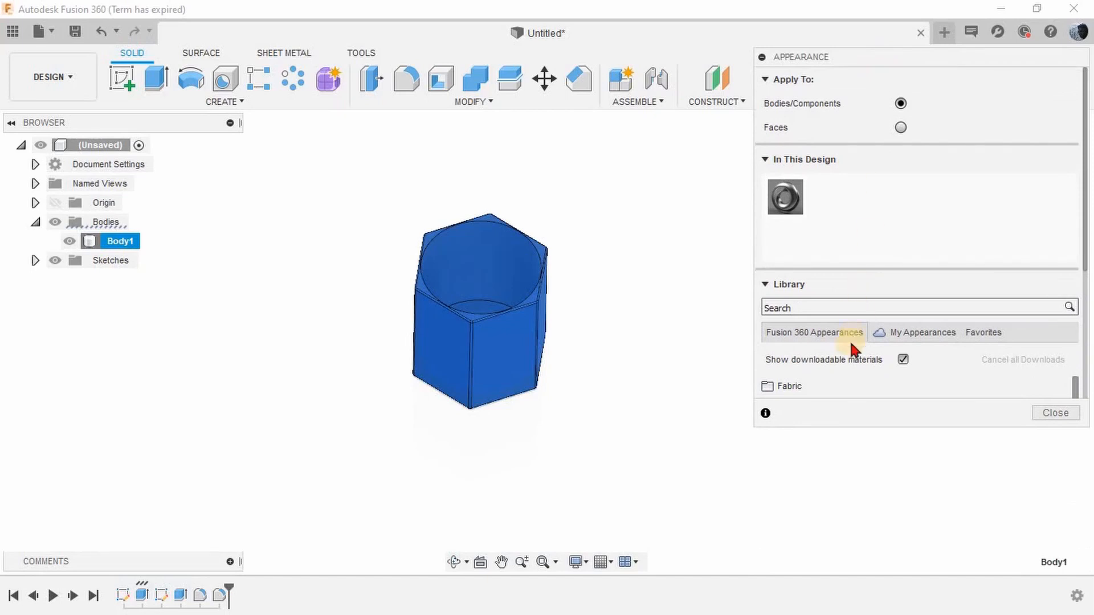
Step: Apply the Glass (Clear) appearance from the library's Glass category to the hexagonal body and finish the appearance assignment
{"action": "scroll", "coordinate": [850, 345], "scroll_direction": "down", "scroll_amount": 3}
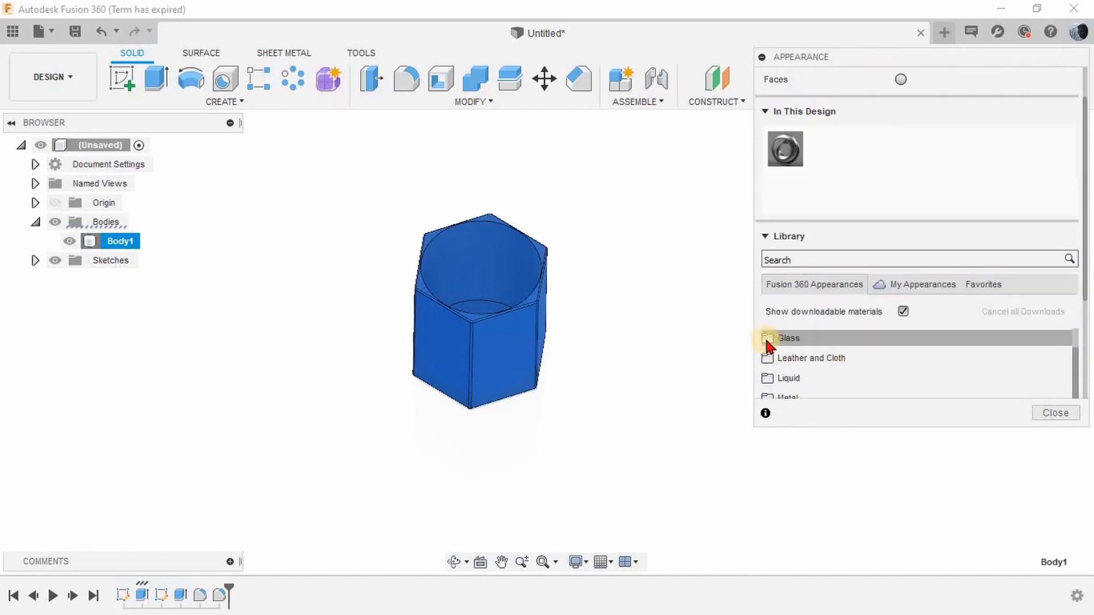
{"action": "left_click", "coordinate": [765, 337]}
{"action": "scroll", "coordinate": [818, 346], "scroll_direction": "down", "scroll_amount": 1}
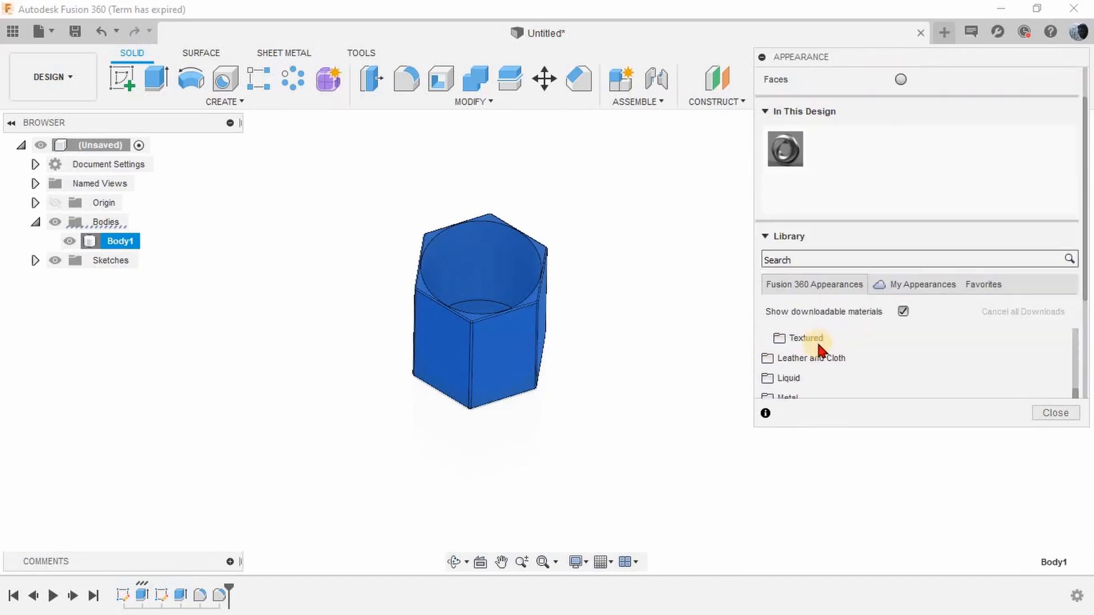
{"action": "scroll", "coordinate": [816, 340], "scroll_direction": "up", "scroll_amount": 1}
{"action": "left_click", "coordinate": [798, 377]}
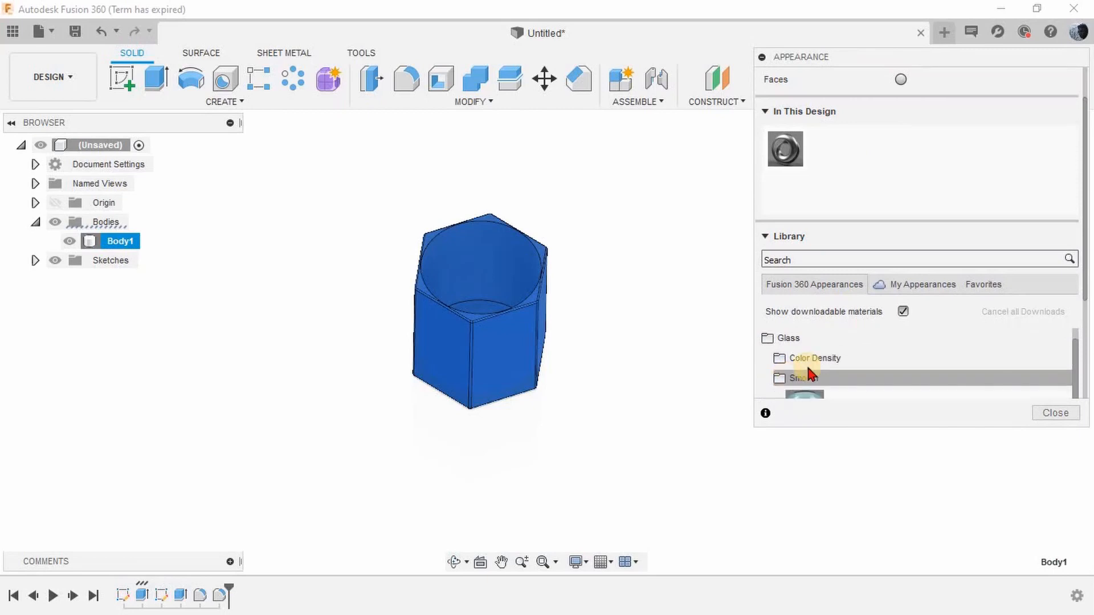
{"action": "scroll", "coordinate": [827, 352], "scroll_direction": "down", "scroll_amount": 1}
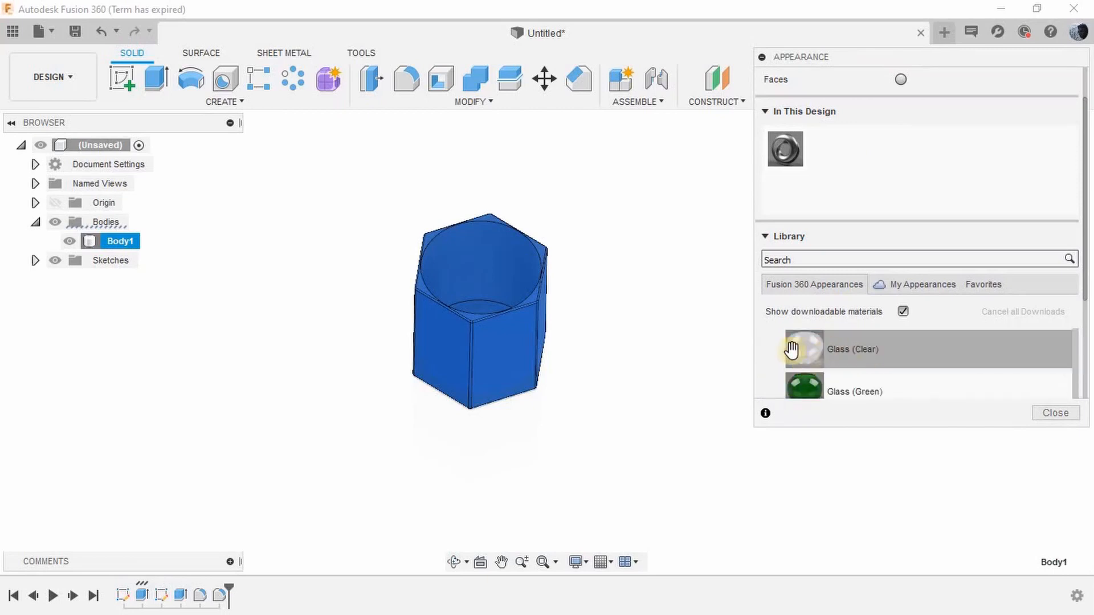
{"action": "left_click_drag", "start_coordinate": [724, 392], "coordinate": [514, 355]}
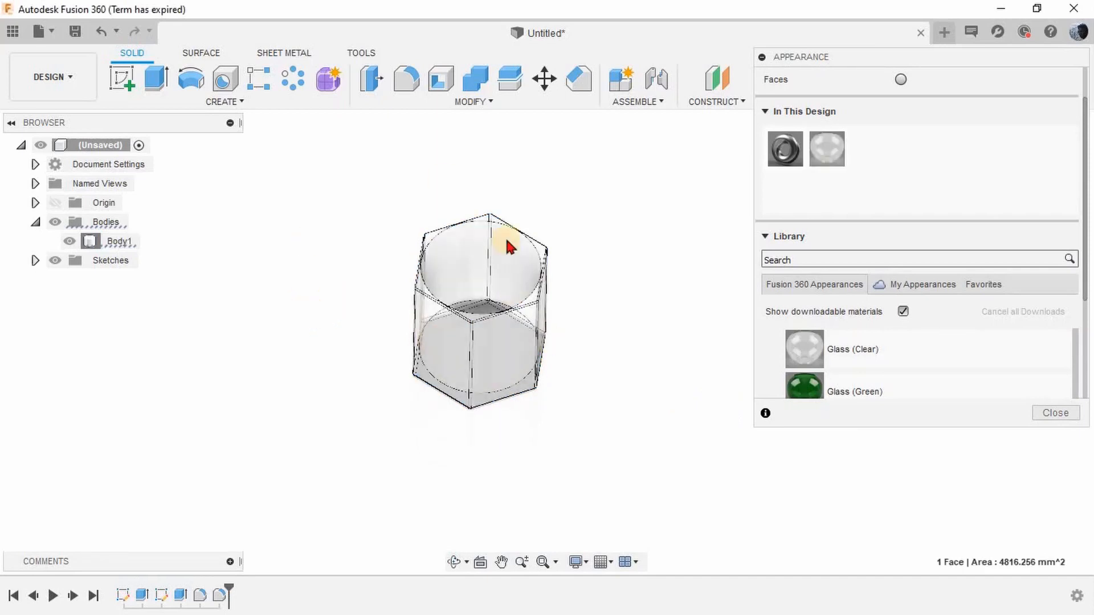
{"action": "left_click", "coordinate": [505, 304]}
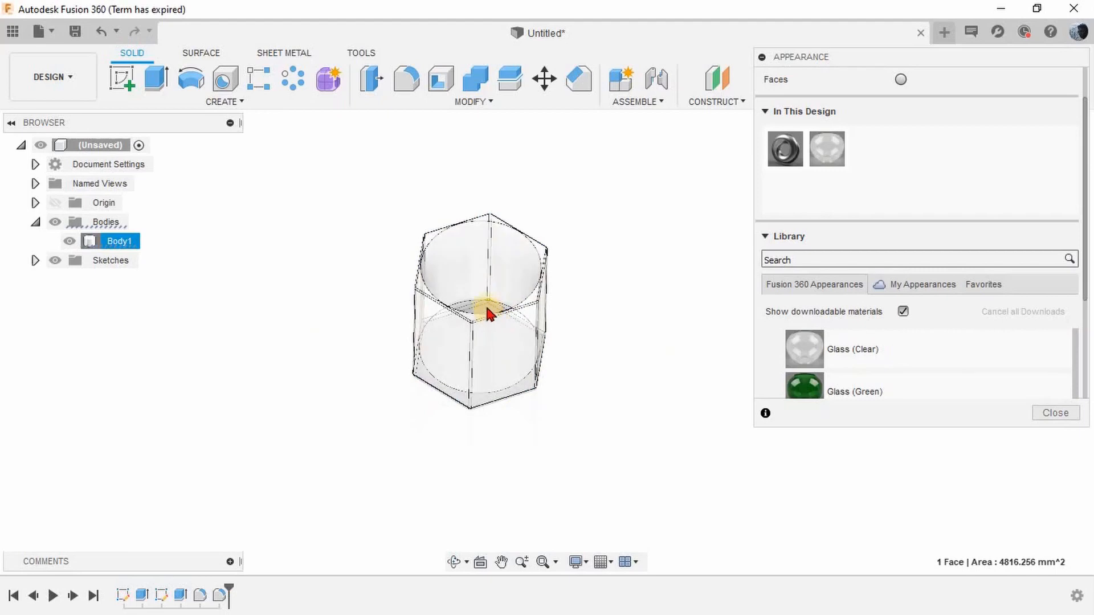
{"action": "left_click", "coordinate": [569, 165]}
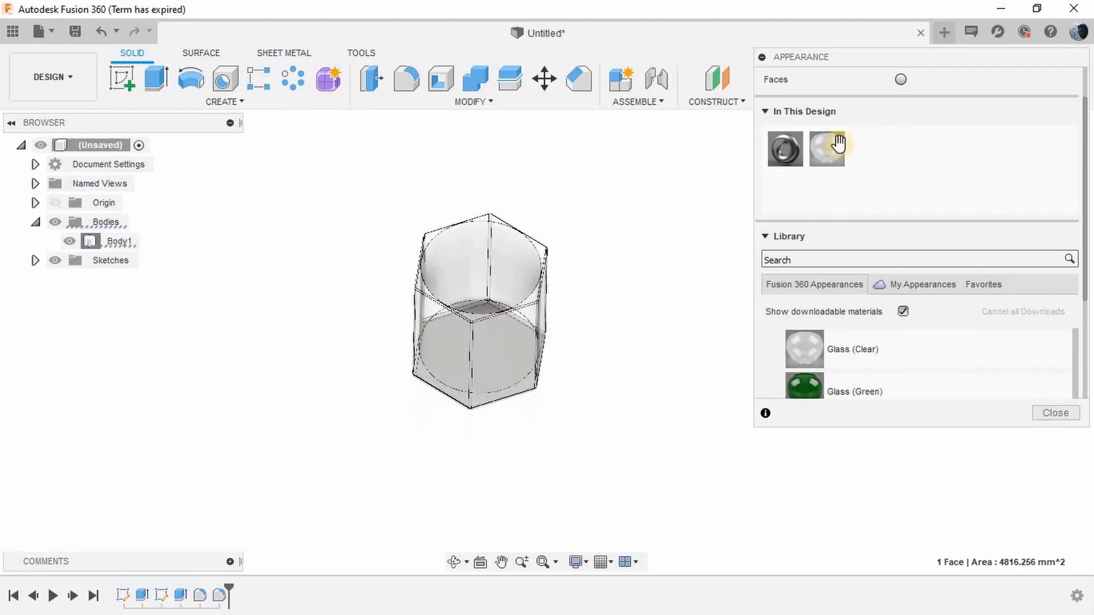
{"action": "left_click", "coordinate": [1075, 416]}
Step: Examine the glass container's walls and the cavity floor from a slightly steeper angle
{"action": "middle_click_drag", "start_coordinate": [661, 336], "coordinate": [625, 369], "text": "shift"}
{"action": "left_click", "coordinate": [505, 289]}
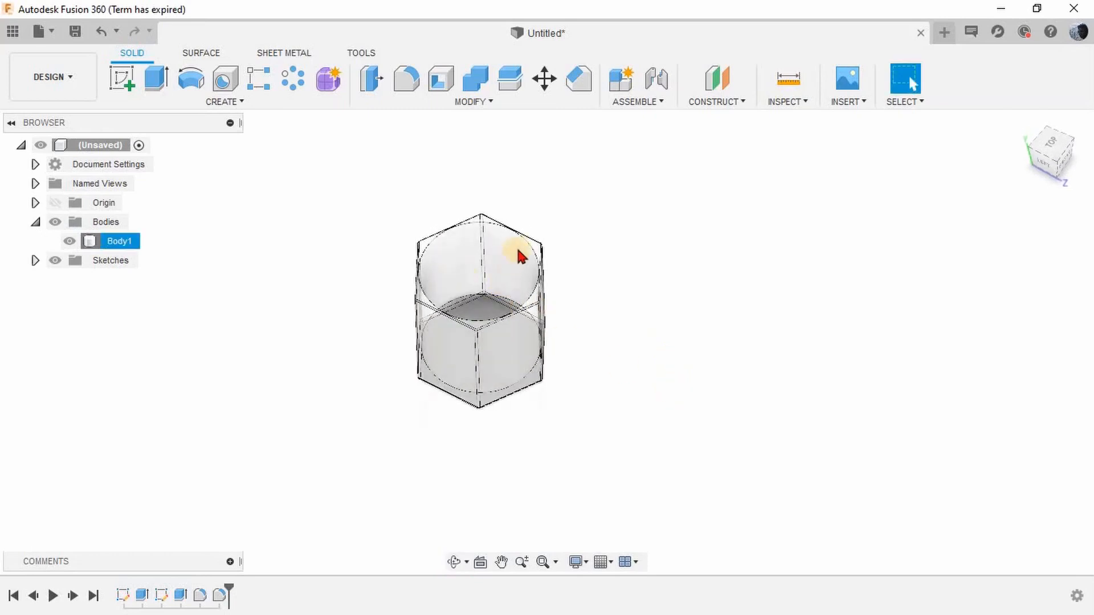
{"action": "scroll", "coordinate": [511, 281], "scroll_direction": "up", "scroll_amount": 2}
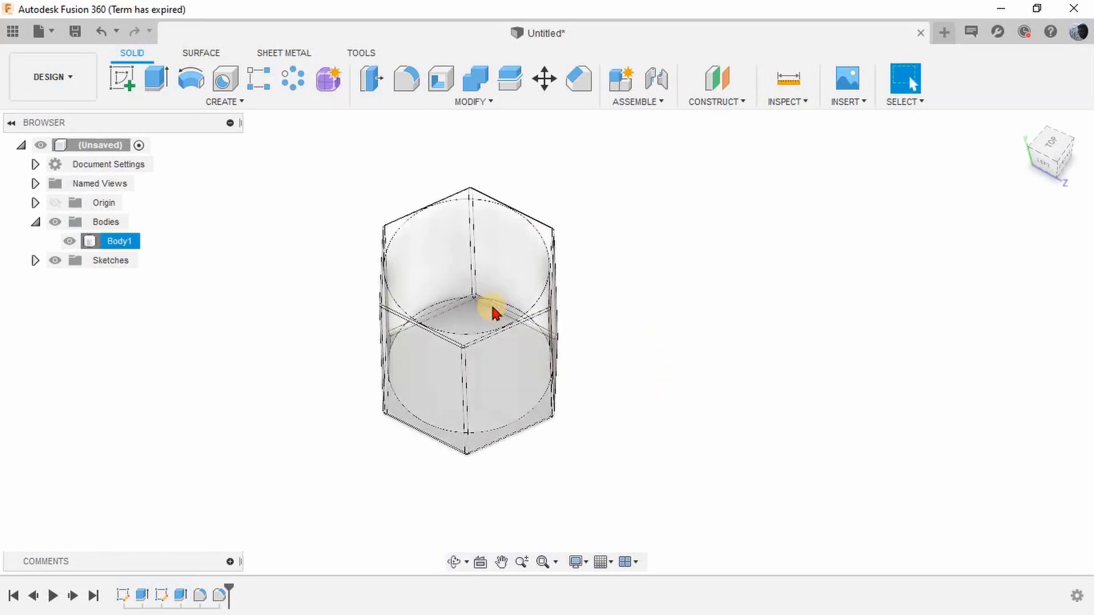
{"action": "left_click", "coordinate": [713, 296]}
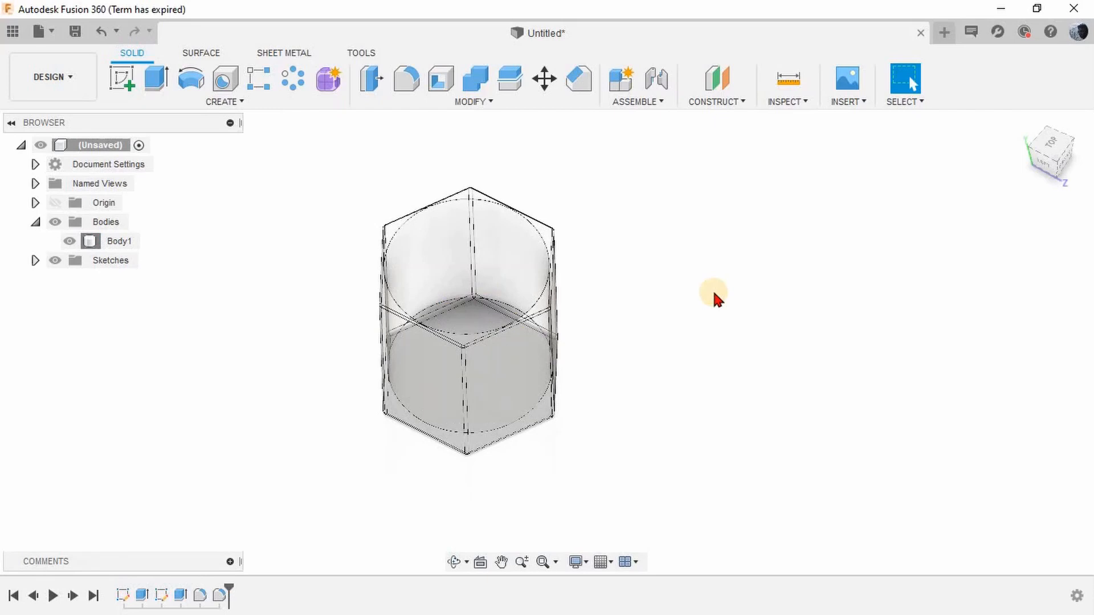
{"action": "left_click", "coordinate": [535, 369]}
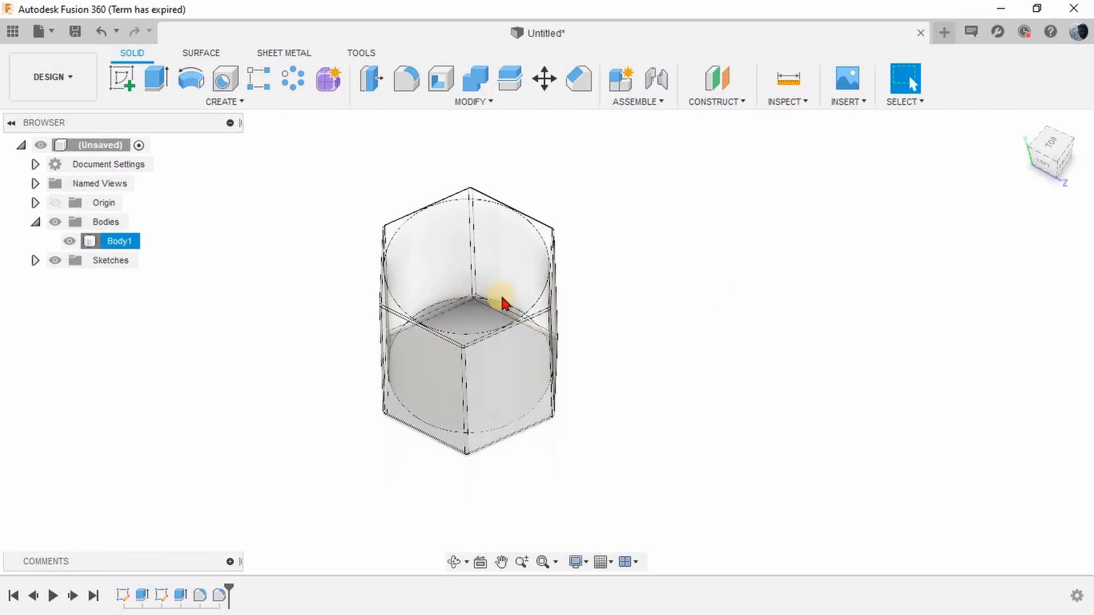
{"action": "left_click", "coordinate": [325, 283]}
{"action": "left_click", "coordinate": [482, 344]}
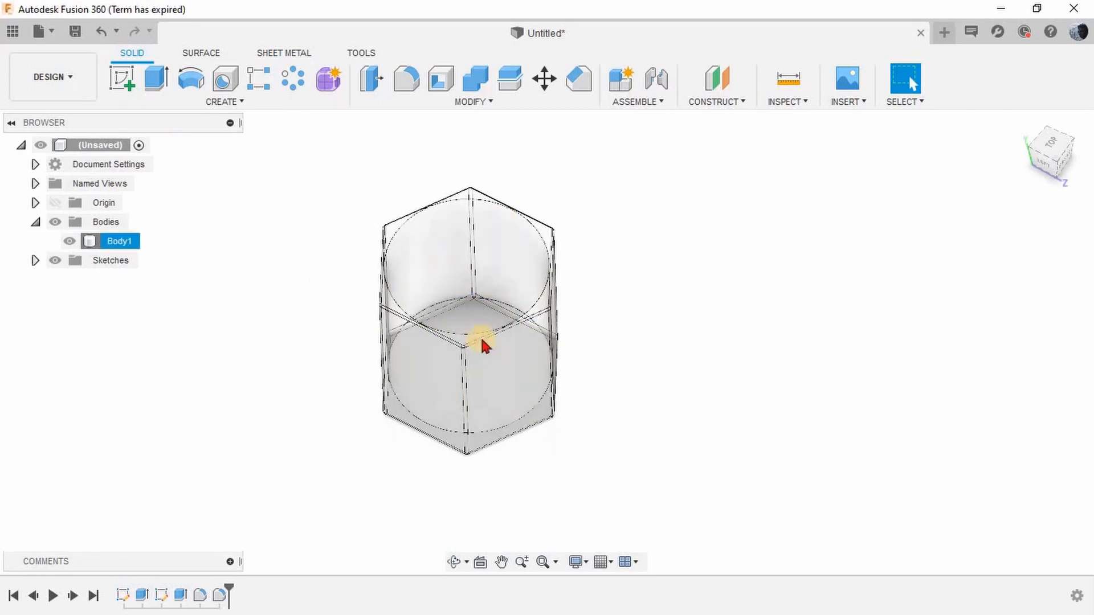
Step: Start extruding the circular cavity floor face upward by about 60 mm with the operation set to New Body
{"action": "left_click", "coordinate": [162, 79]}
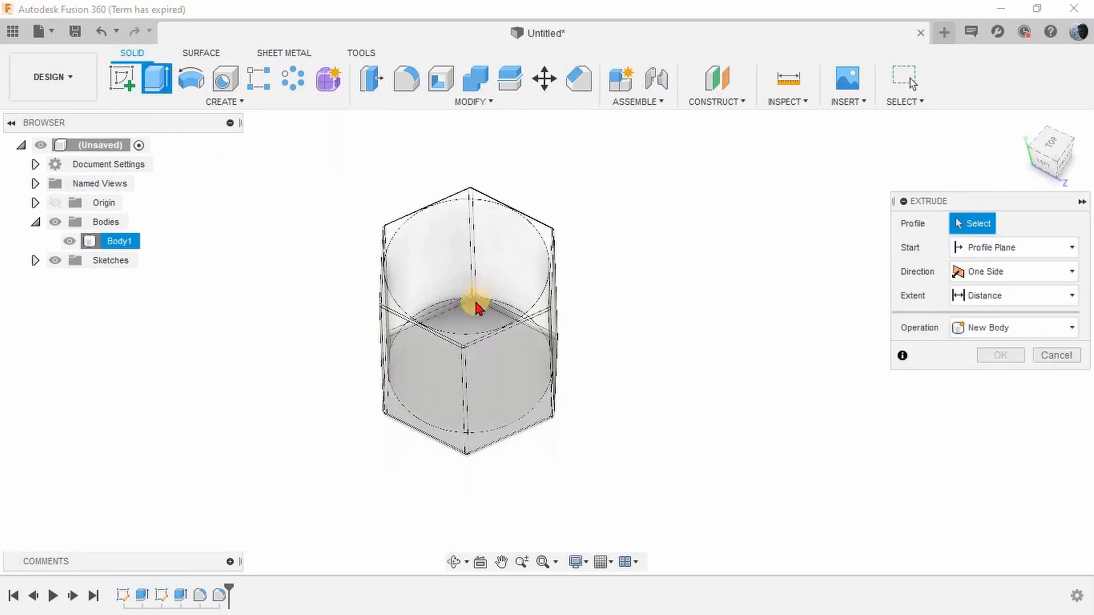
{"action": "middle_click_drag", "start_coordinate": [475, 304], "coordinate": [470, 324], "text": "shift"}
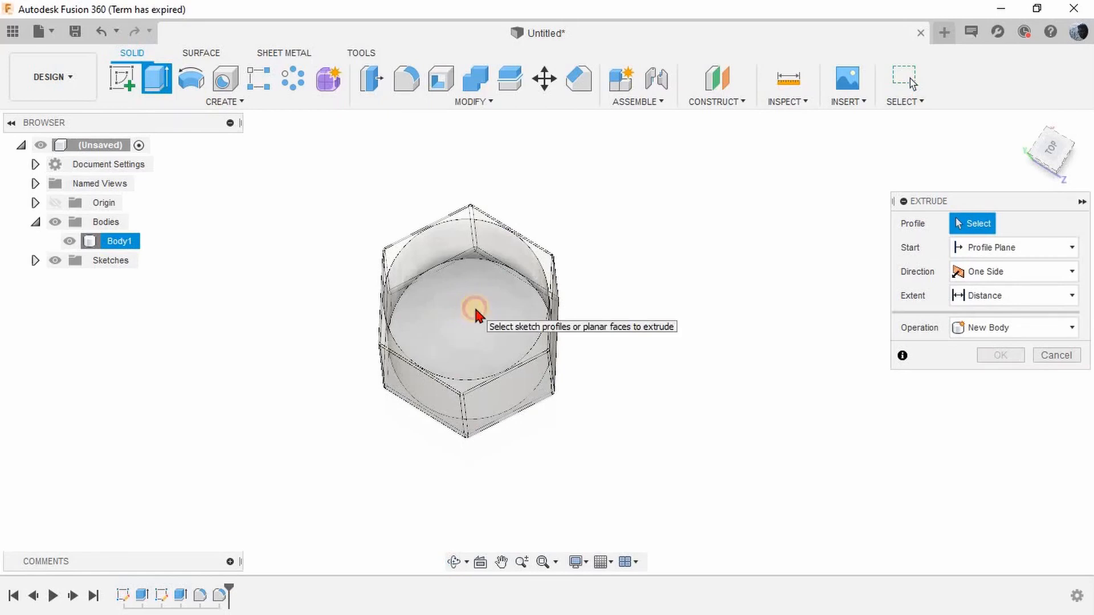
{"action": "left_click", "coordinate": [476, 315]}
{"action": "middle_click_drag", "start_coordinate": [623, 224], "coordinate": [623, 208], "text": "shift"}
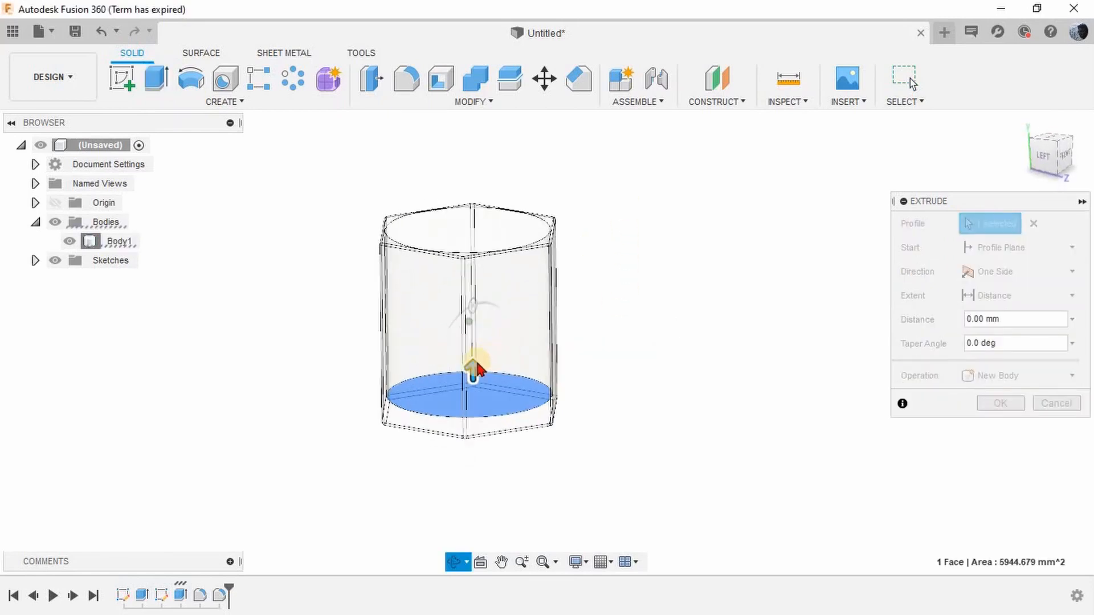
{"action": "left_click_drag", "start_coordinate": [473, 371], "coordinate": [476, 245]}
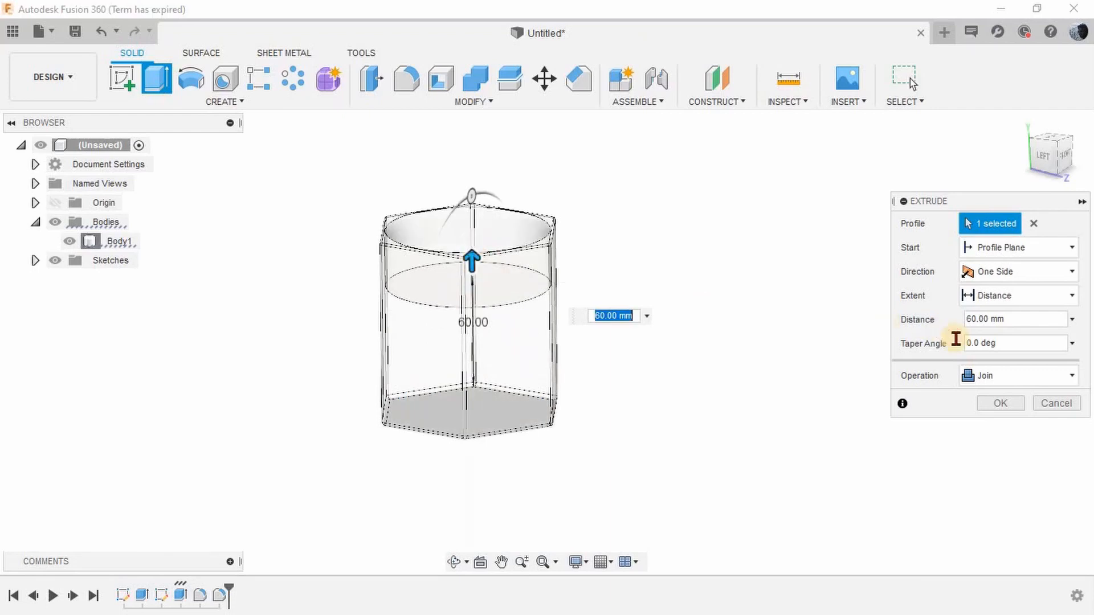
{"action": "left_click", "coordinate": [986, 376]}
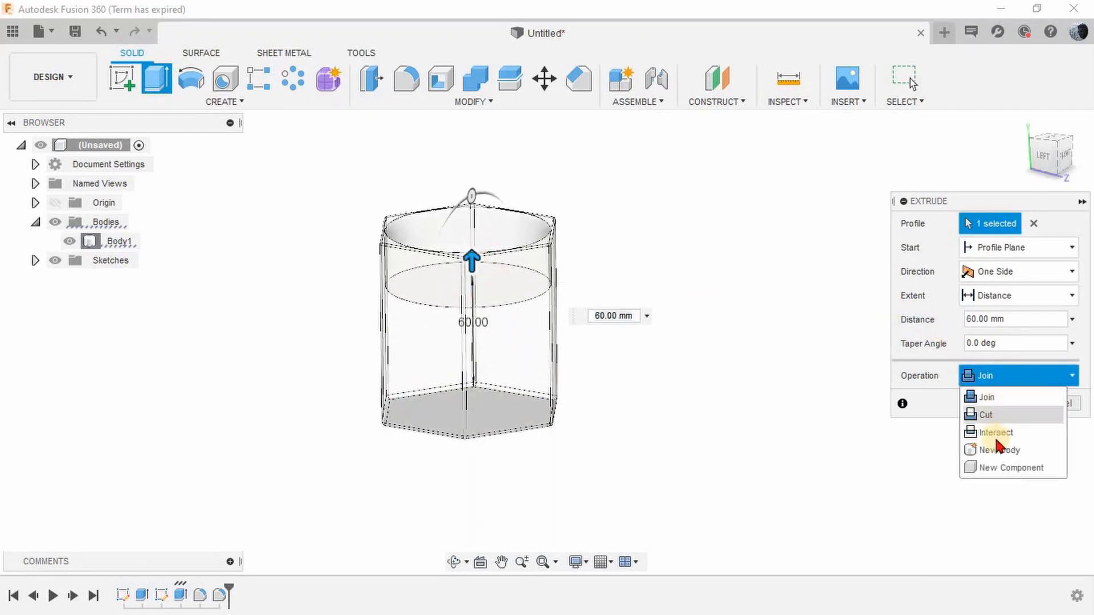
{"action": "left_click", "coordinate": [1046, 450]}
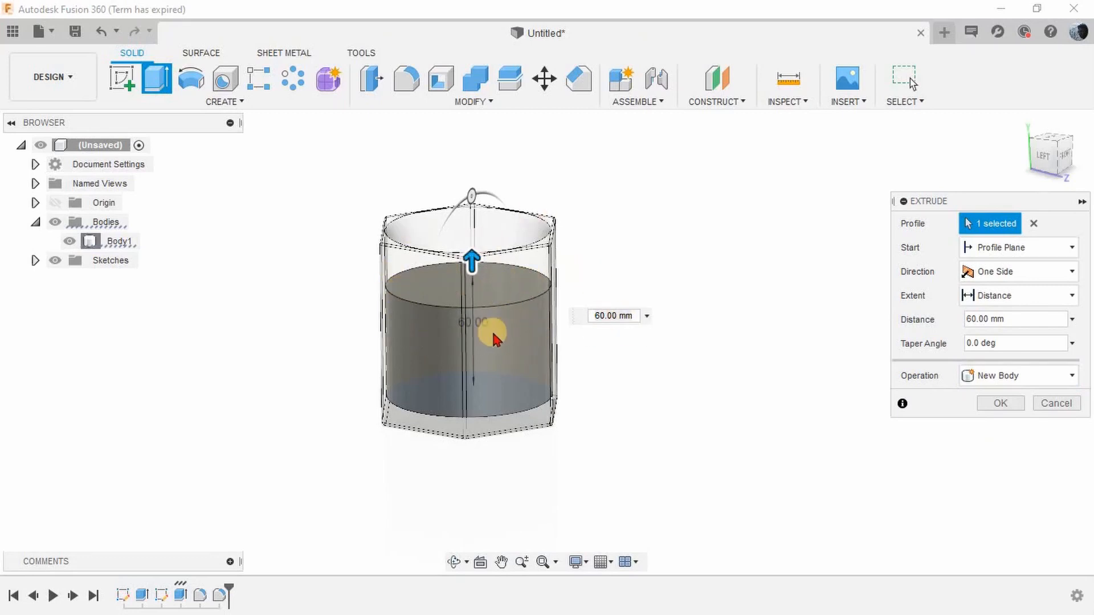
Step: Set the extrusion's distance to 70 mm and complete the feature
{"action": "left_click_drag", "start_coordinate": [637, 318], "coordinate": [582, 317]}
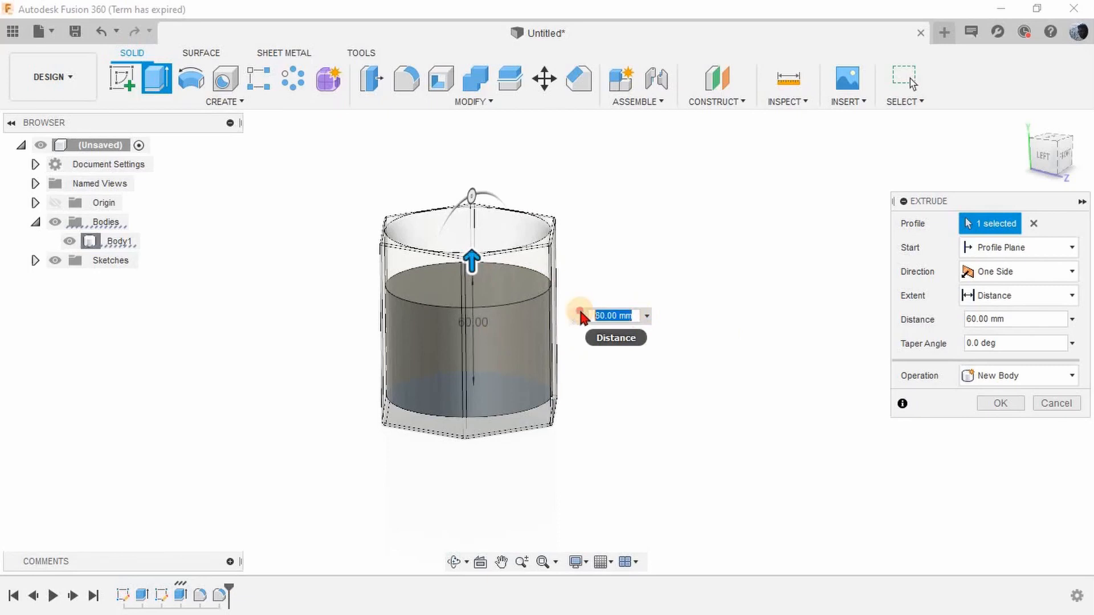
{"action": "type", "text": "70"}
{"action": "key", "text": "Return"}
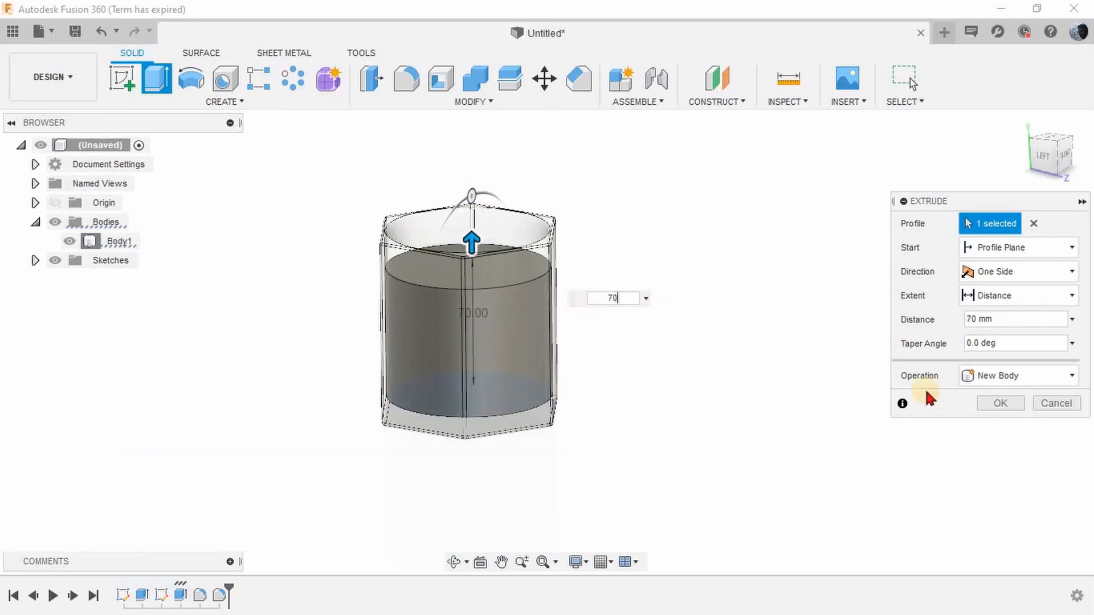
{"action": "left_click", "coordinate": [985, 403]}
{"action": "middle_click_drag", "start_coordinate": [610, 201], "coordinate": [610, 224], "text": "shift"}
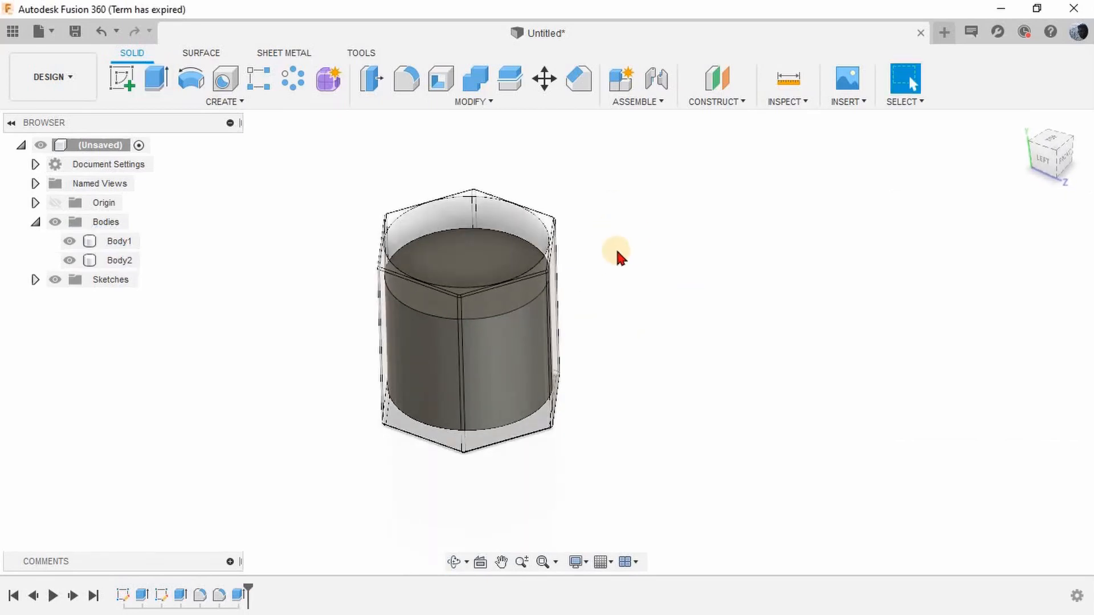
Step: Examine the surfaces where the new inner cylinder meets the cavity wall of the glass container
{"action": "left_click", "coordinate": [507, 252]}
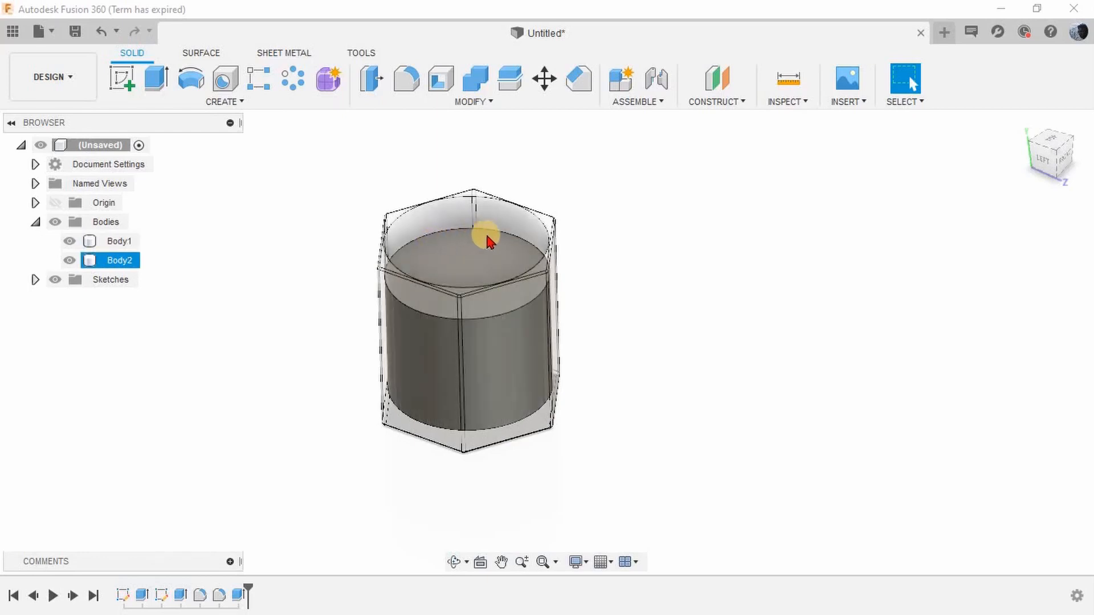
{"action": "left_click", "coordinate": [489, 236]}
{"action": "left_click", "coordinate": [505, 307]}
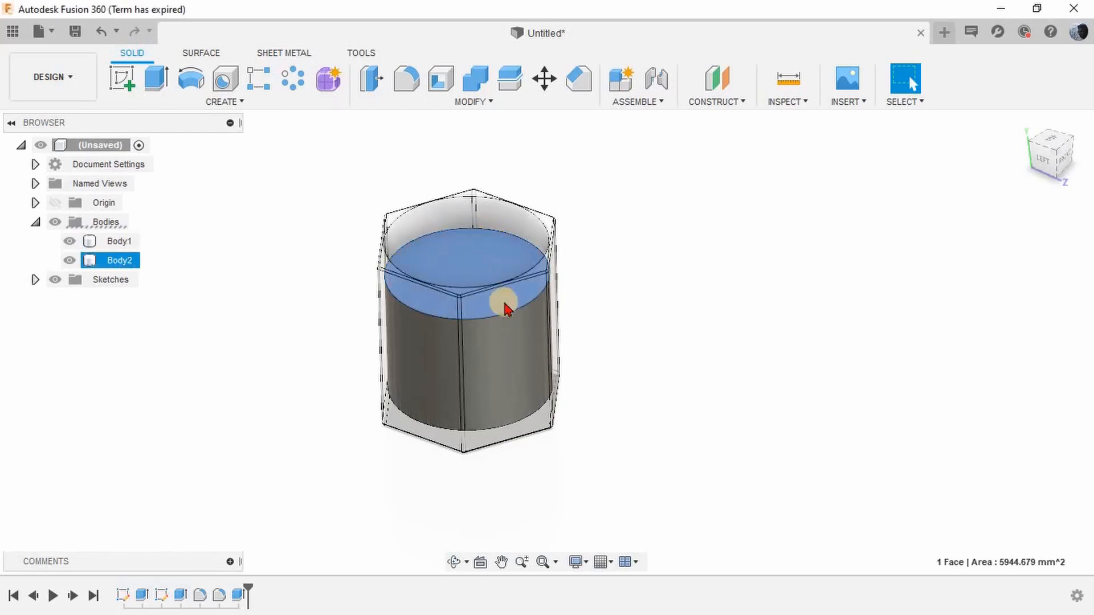
{"action": "left_click", "coordinate": [493, 209]}
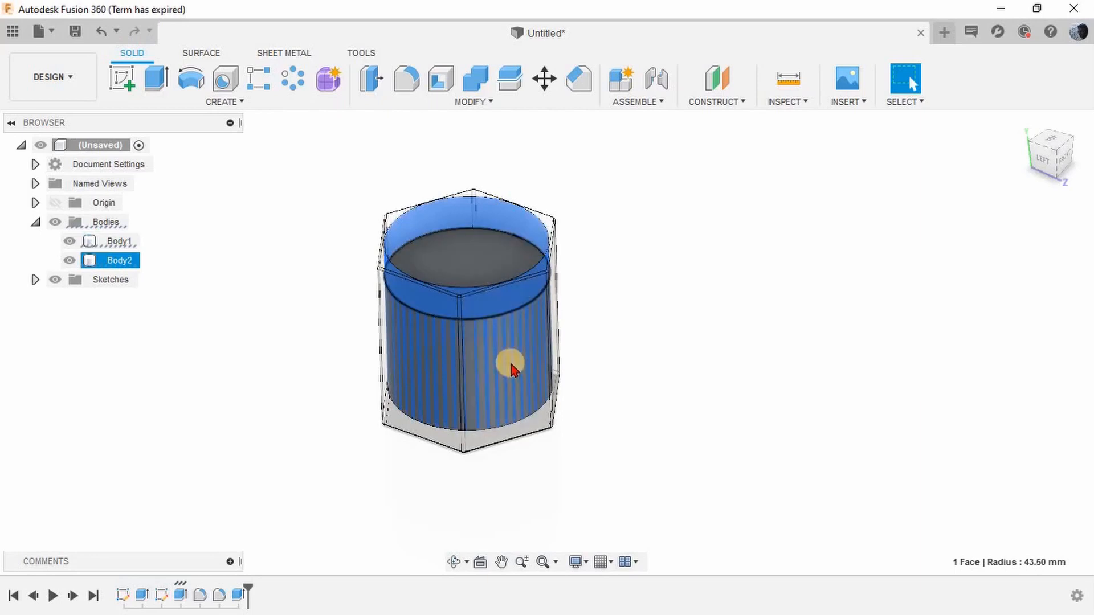
{"action": "scroll", "coordinate": [507, 361], "scroll_direction": "up", "scroll_amount": 5}
{"action": "scroll", "coordinate": [494, 340], "scroll_direction": "down", "scroll_amount": 5}
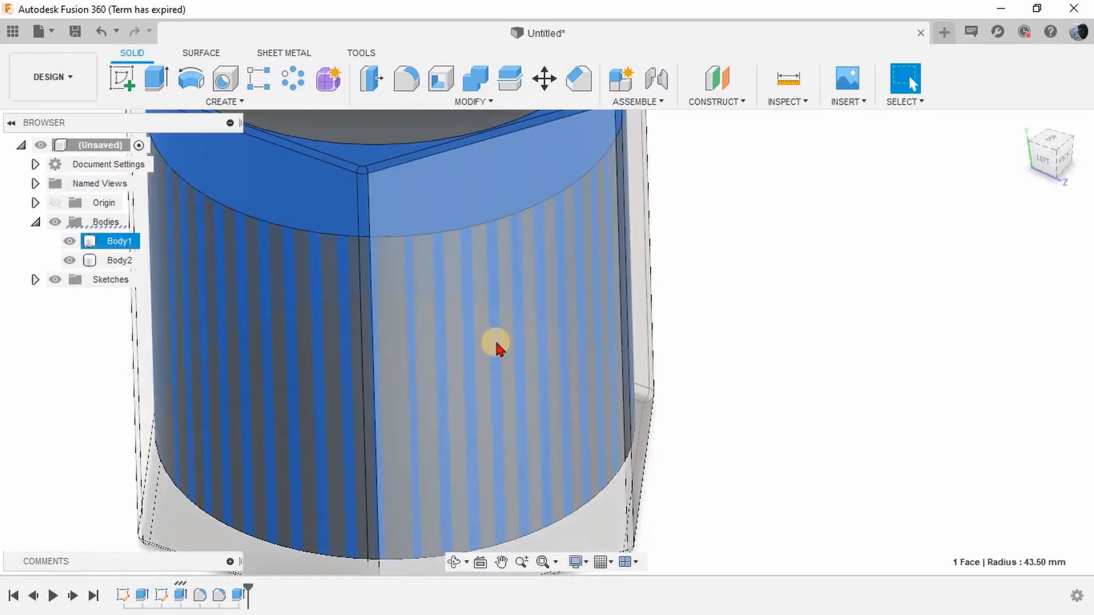
{"action": "left_click", "coordinate": [605, 320]}
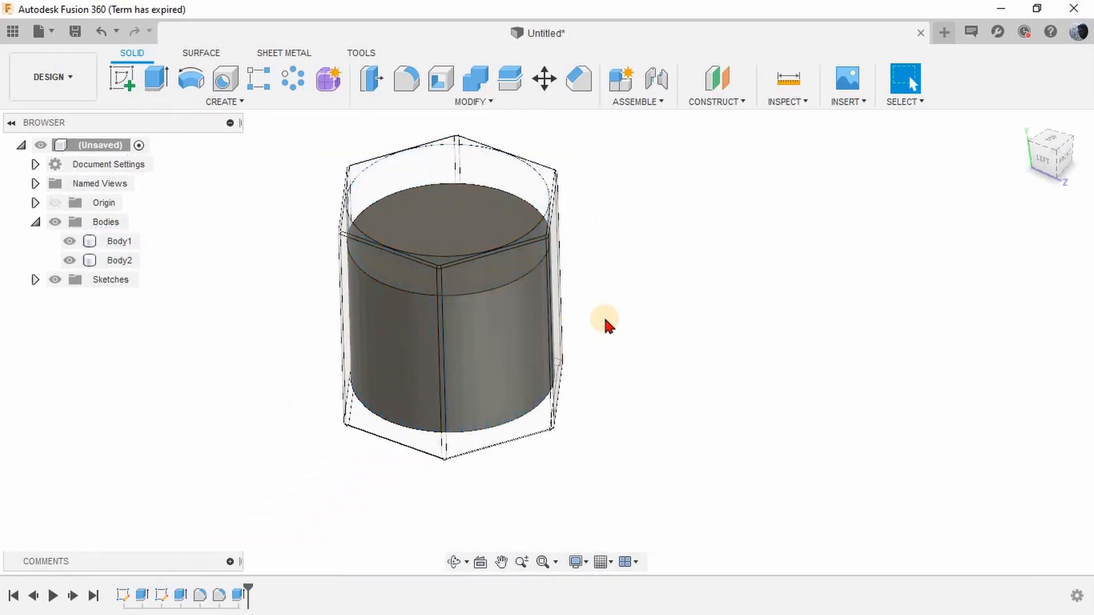
{"action": "left_click", "coordinate": [112, 242]}
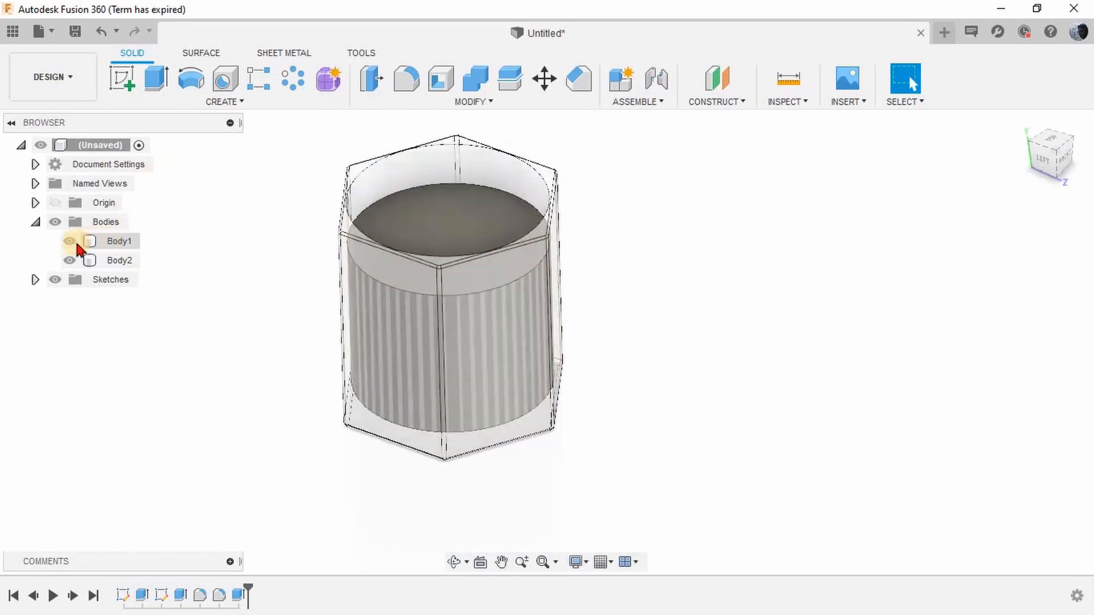
Step: Hide the glass container and offset the inner cylinder's side face by -1 mm
{"action": "left_click", "coordinate": [69, 241]}
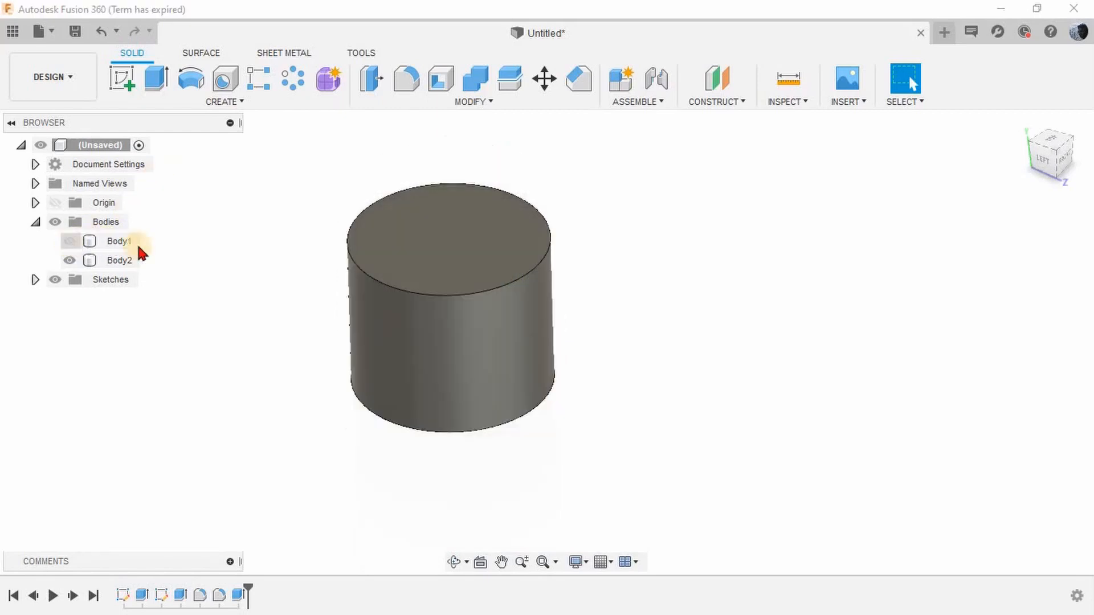
{"action": "left_click", "coordinate": [370, 81]}
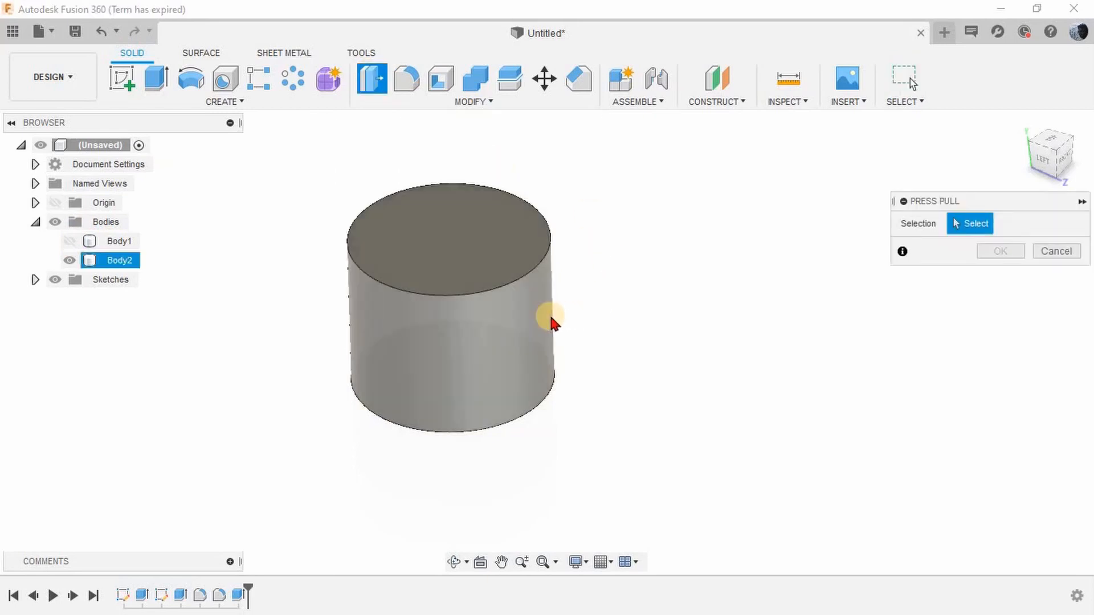
{"action": "left_click", "coordinate": [551, 322]}
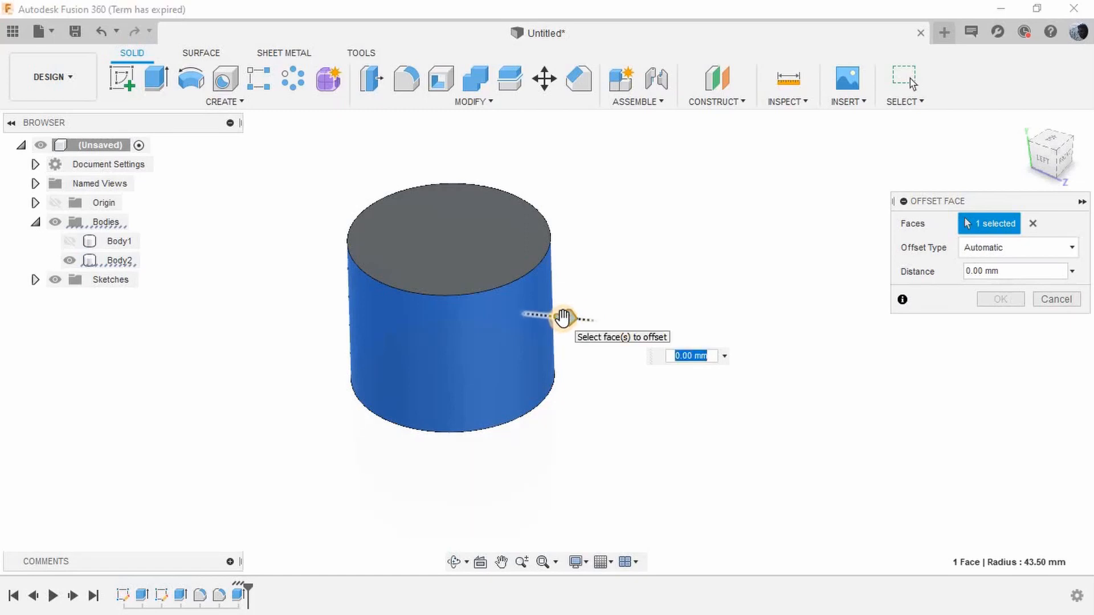
{"action": "key", "text": "BackSpace"}
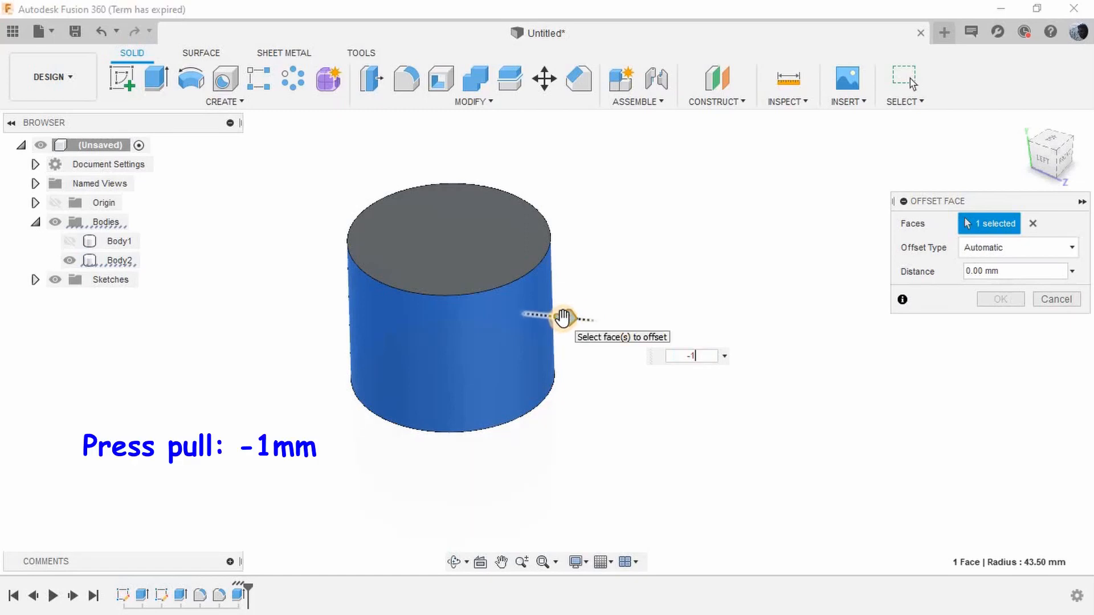
{"action": "left_click", "coordinate": [1004, 300]}
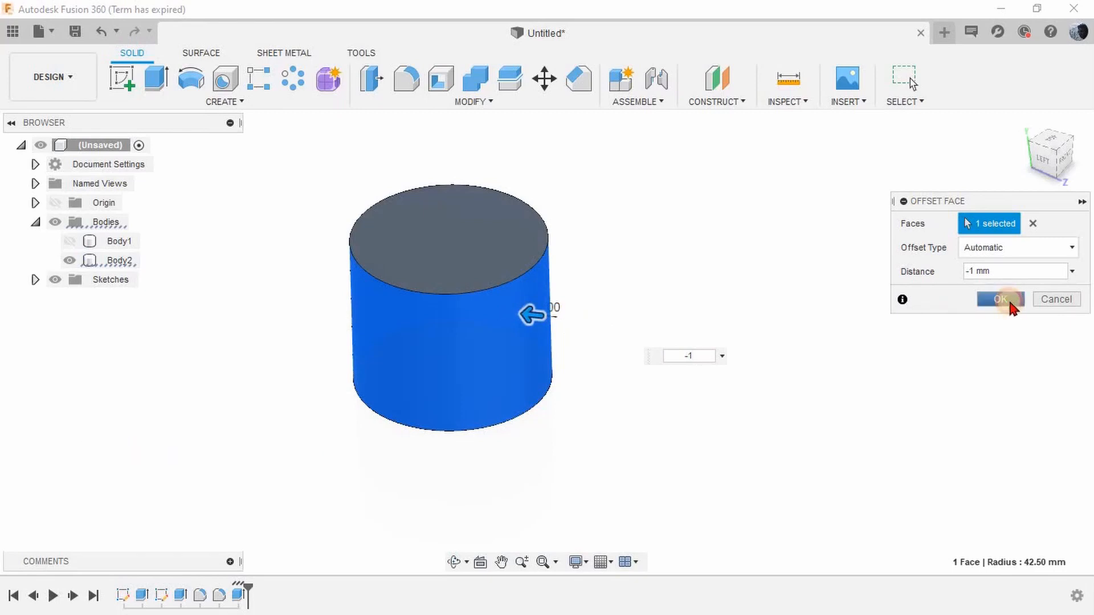
Step: Show the glass container again and check the clearance around the inner cylinder
{"action": "left_click", "coordinate": [69, 241]}
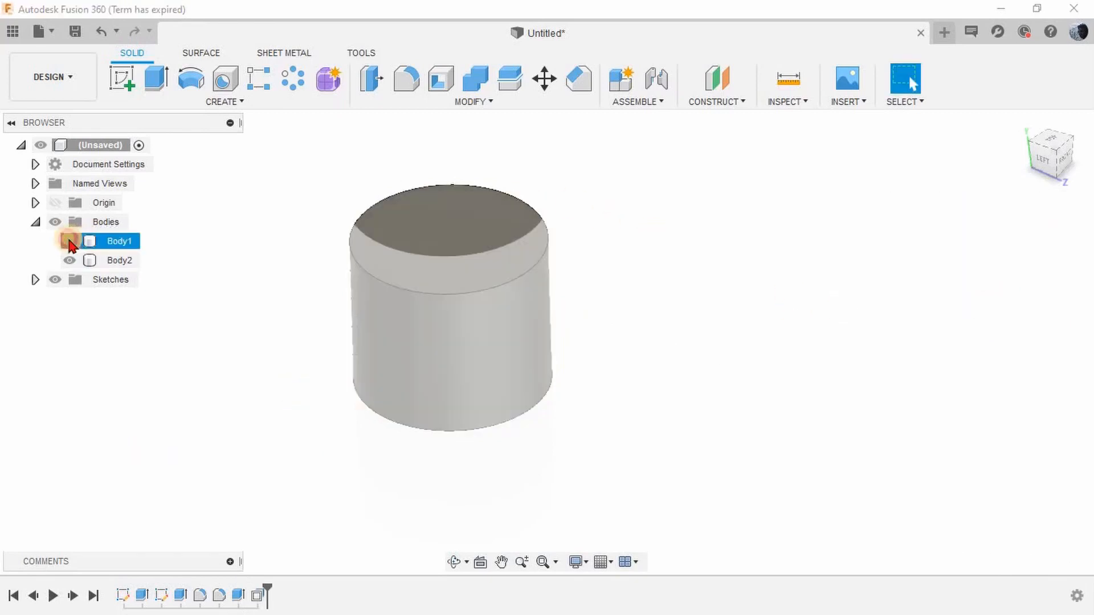
{"action": "left_click", "coordinate": [527, 188]}
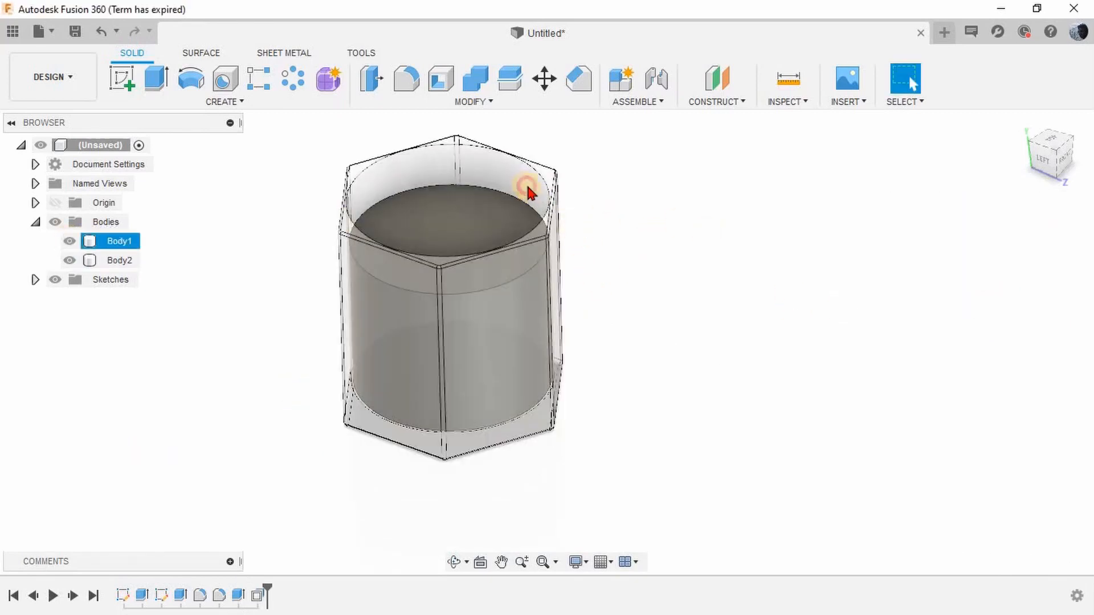
{"action": "left_click", "coordinate": [528, 290]}
{"action": "left_click", "coordinate": [739, 294]}
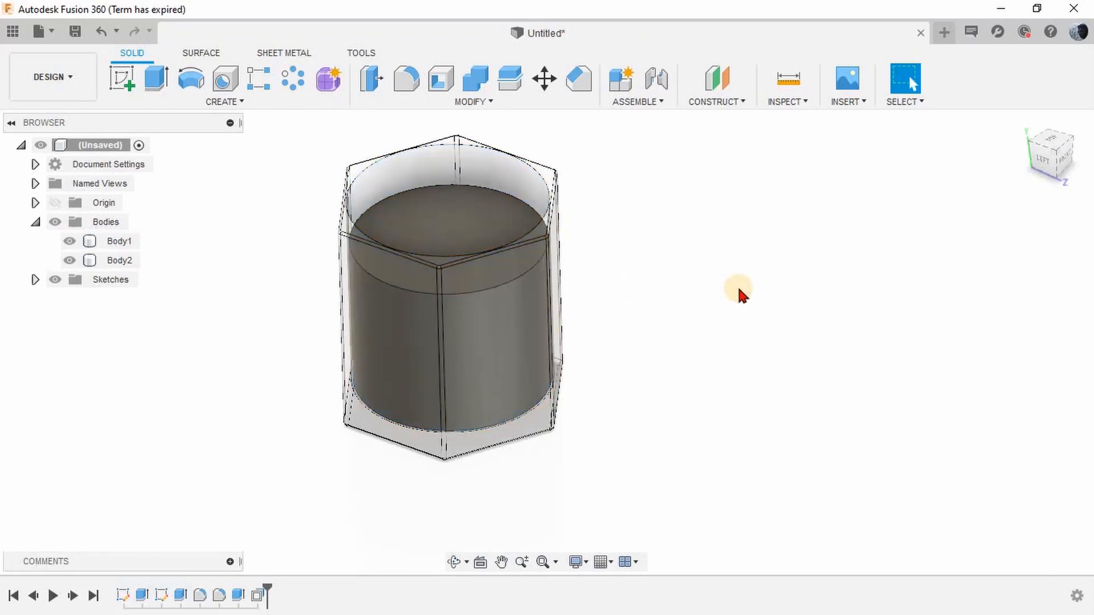
{"action": "middle_click_drag", "start_coordinate": [735, 317], "coordinate": [673, 256], "text": "shift"}
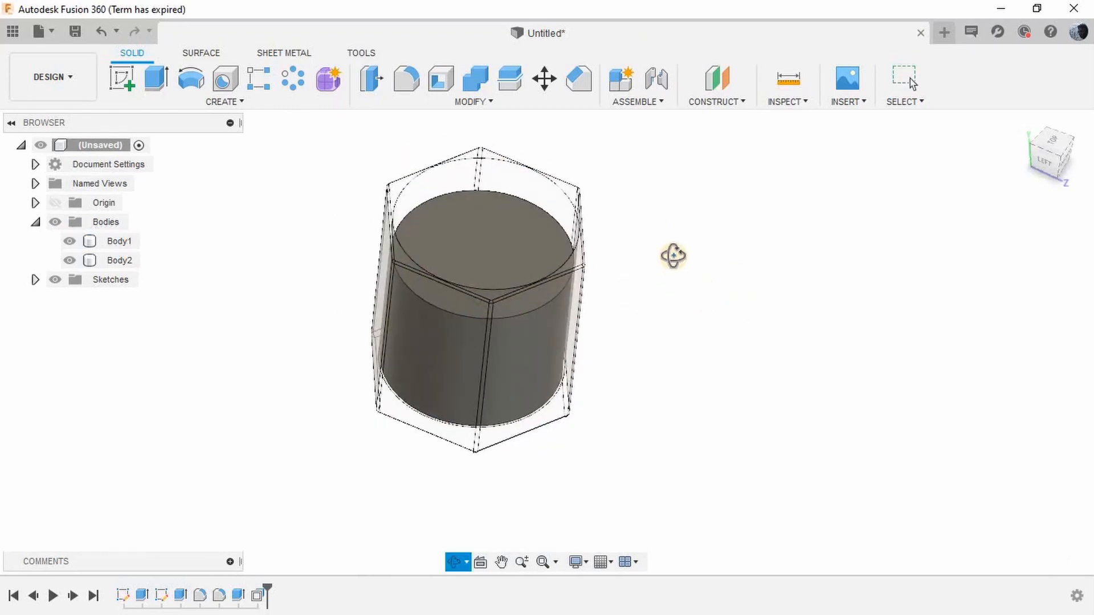
Step: Open the appearance settings for the inner cylinder body
{"action": "left_click", "coordinate": [121, 261]}
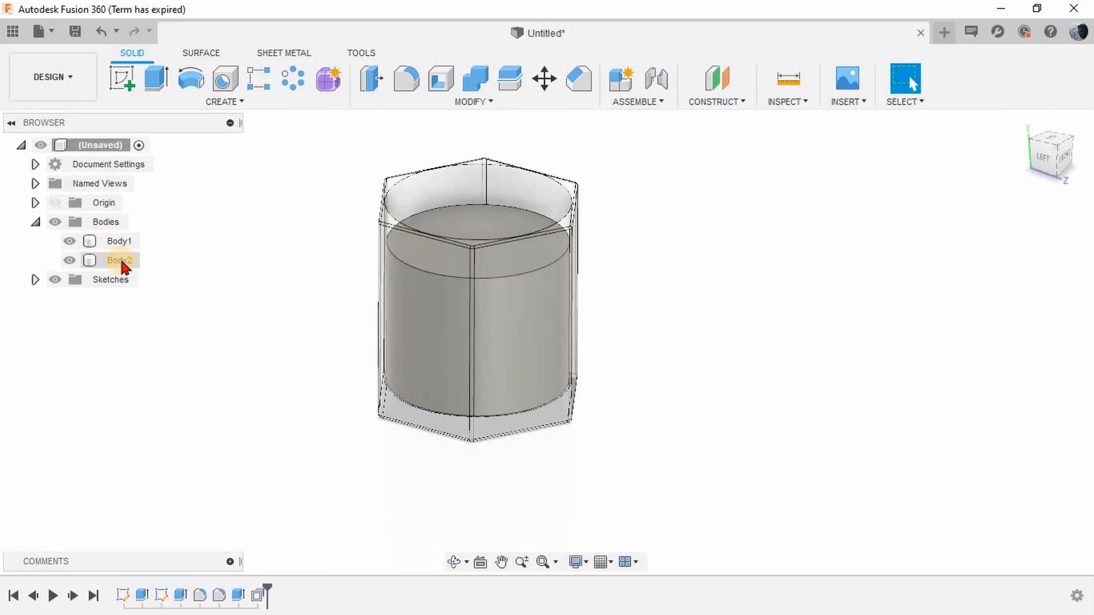
{"action": "right_click", "coordinate": [121, 263]}
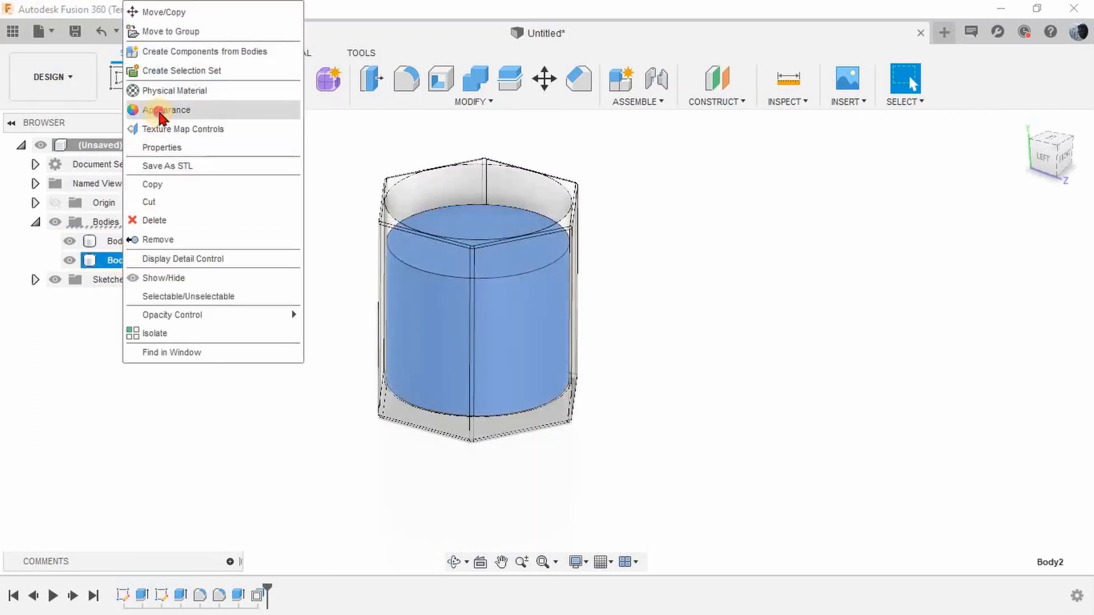
{"action": "left_click", "coordinate": [159, 111]}
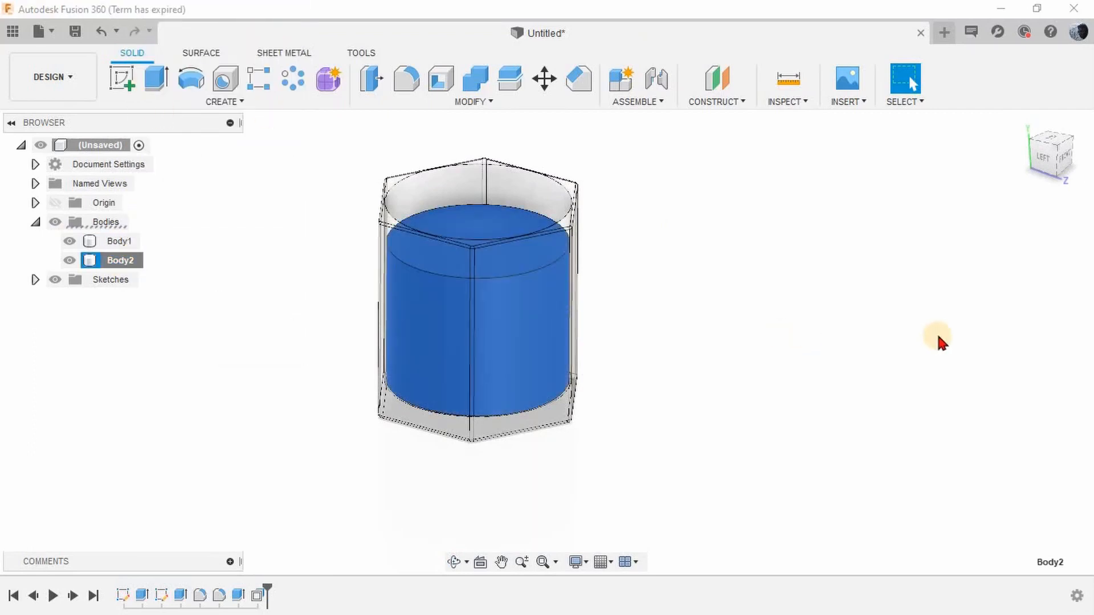
{"action": "left_click_drag", "start_coordinate": [876, 33], "coordinate": [881, 13]}
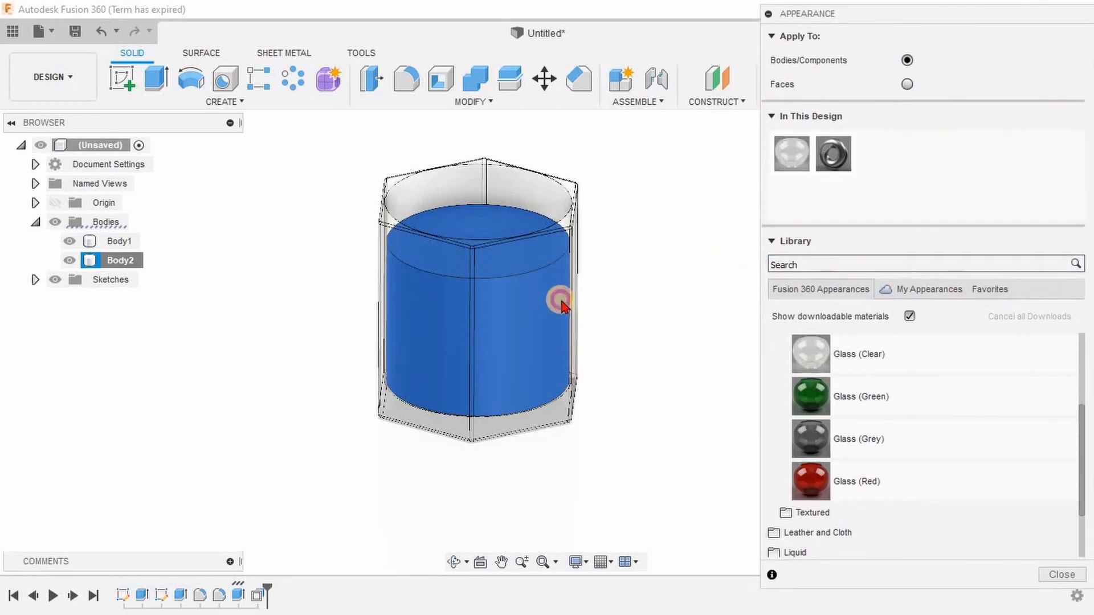
{"action": "middle_click_drag", "start_coordinate": [606, 283], "coordinate": [542, 217], "text": "shift"}
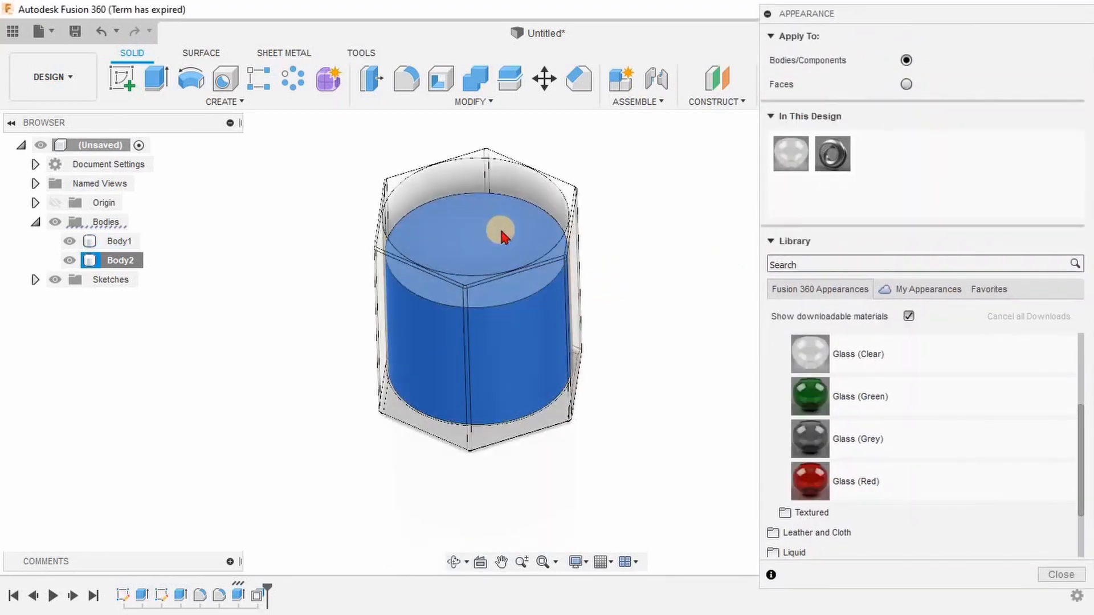
Step: Add the textured Glass - Bubbles appearance from the library to the design's appearances
{"action": "left_click", "coordinate": [859, 412]}
{"action": "scroll", "coordinate": [849, 404], "scroll_direction": "down", "scroll_amount": 3}
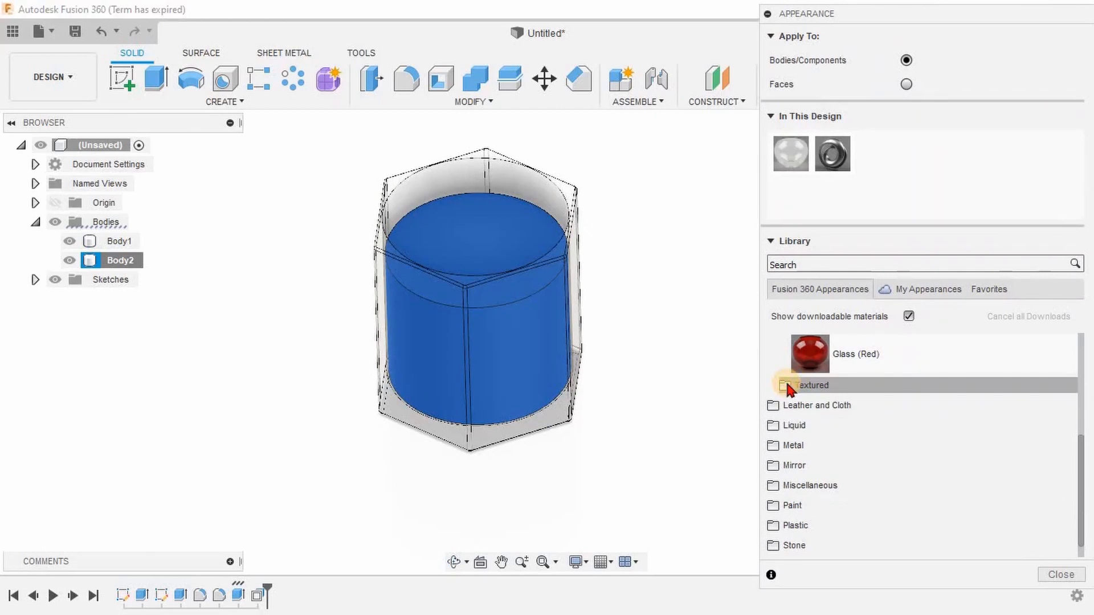
{"action": "left_click", "coordinate": [788, 387]}
{"action": "left_click", "coordinate": [1057, 416]}
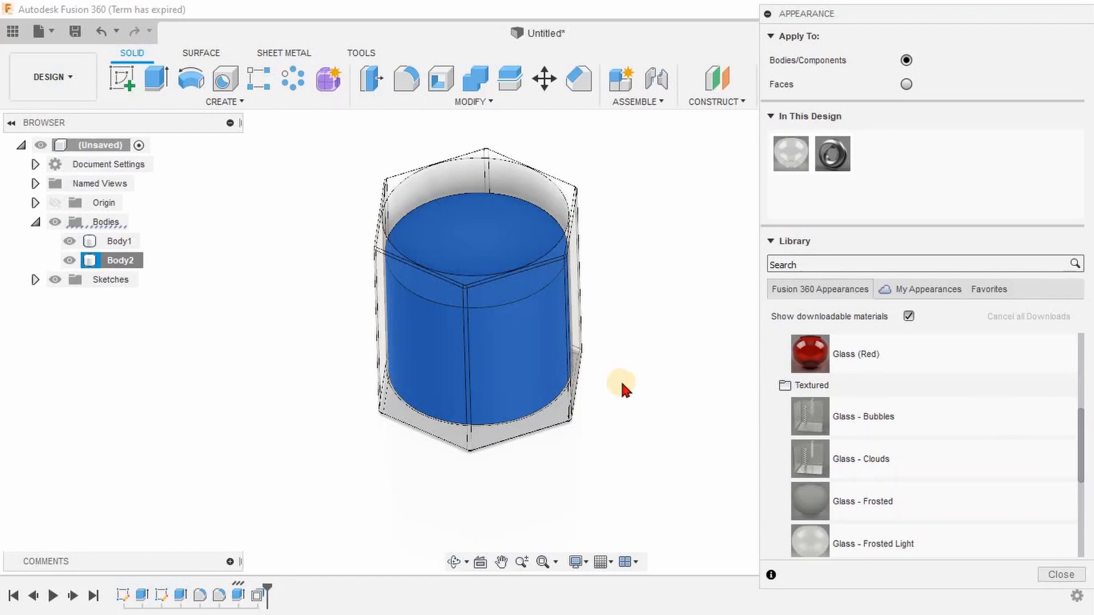
{"action": "left_click_drag", "start_coordinate": [869, 420], "coordinate": [887, 153]}
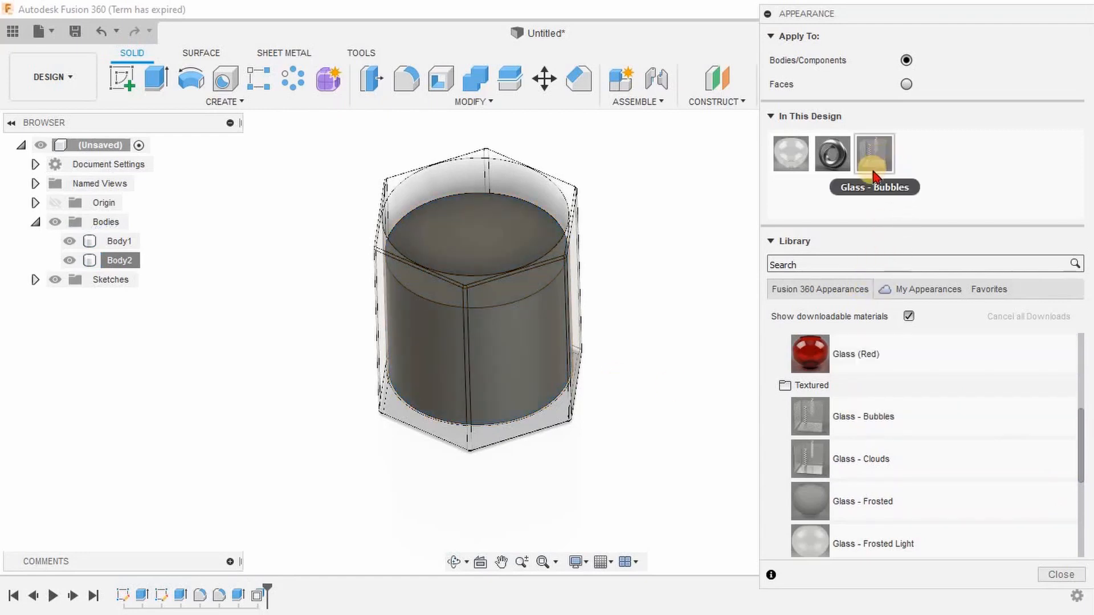
Step: Edit the design's Glass - Bubbles appearance and change its colour to red
{"action": "right_click", "coordinate": [874, 155]}
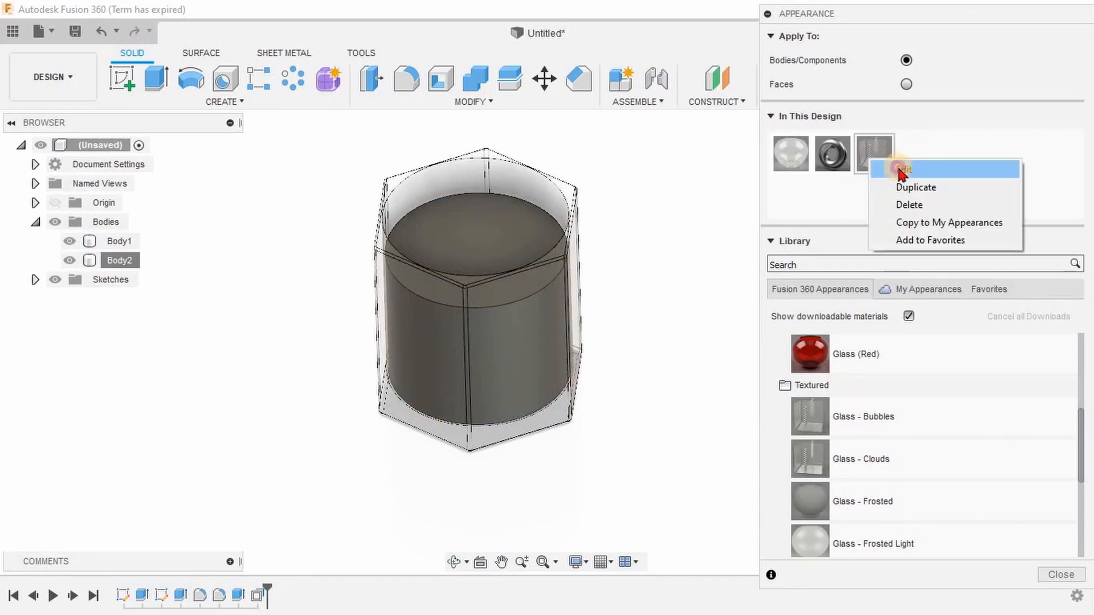
{"action": "left_click", "coordinate": [895, 167]}
{"action": "left_click_drag", "start_coordinate": [729, 84], "coordinate": [579, 83]}
{"action": "left_click_drag", "start_coordinate": [708, 103], "coordinate": [576, 100]}
{"action": "left_click", "coordinate": [723, 404]}
{"action": "left_click", "coordinate": [907, 84]}
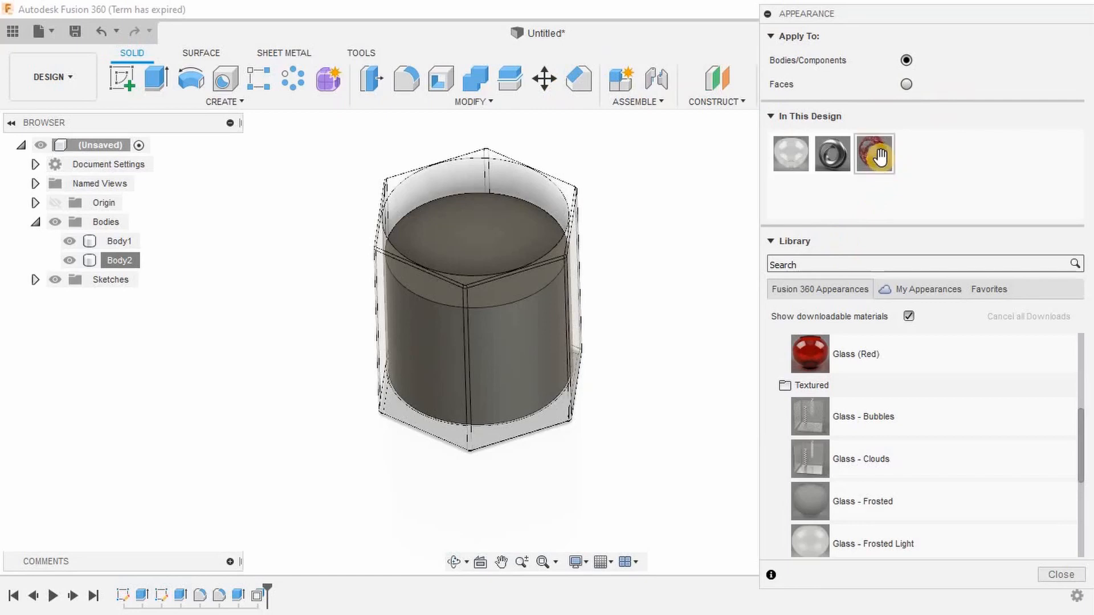
Step: Apply the red Glass - Bubbles appearance to the inner cylinder and finish the appearance settings
{"action": "left_click_drag", "start_coordinate": [883, 171], "coordinate": [883, 172]}
{"action": "left_click_drag", "start_coordinate": [789, 205], "coordinate": [494, 228]}
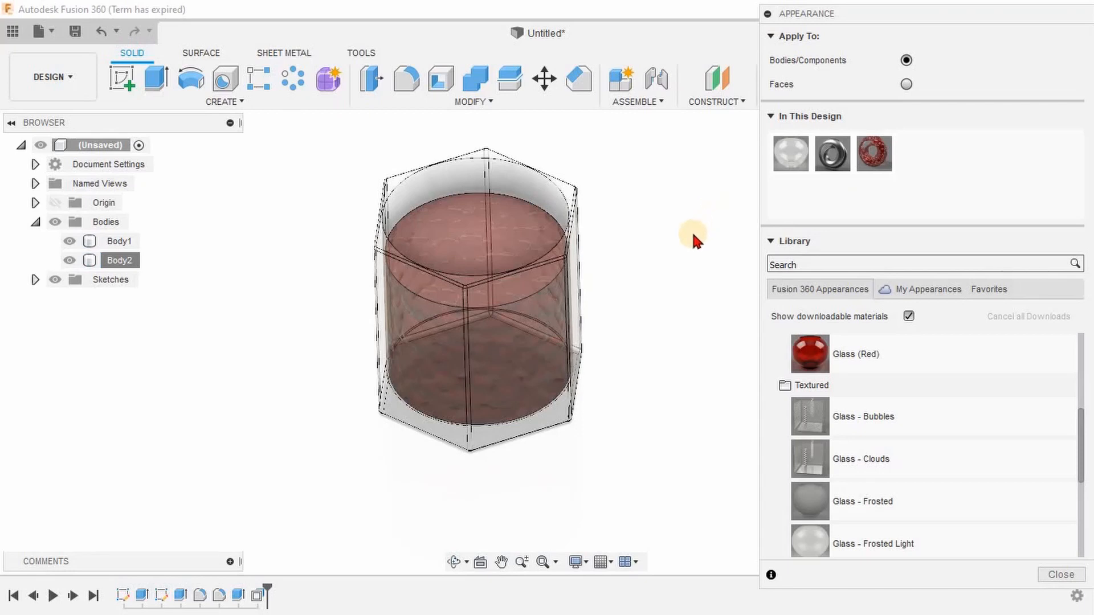
{"action": "middle_click_drag", "start_coordinate": [693, 235], "coordinate": [666, 220], "text": "shift"}
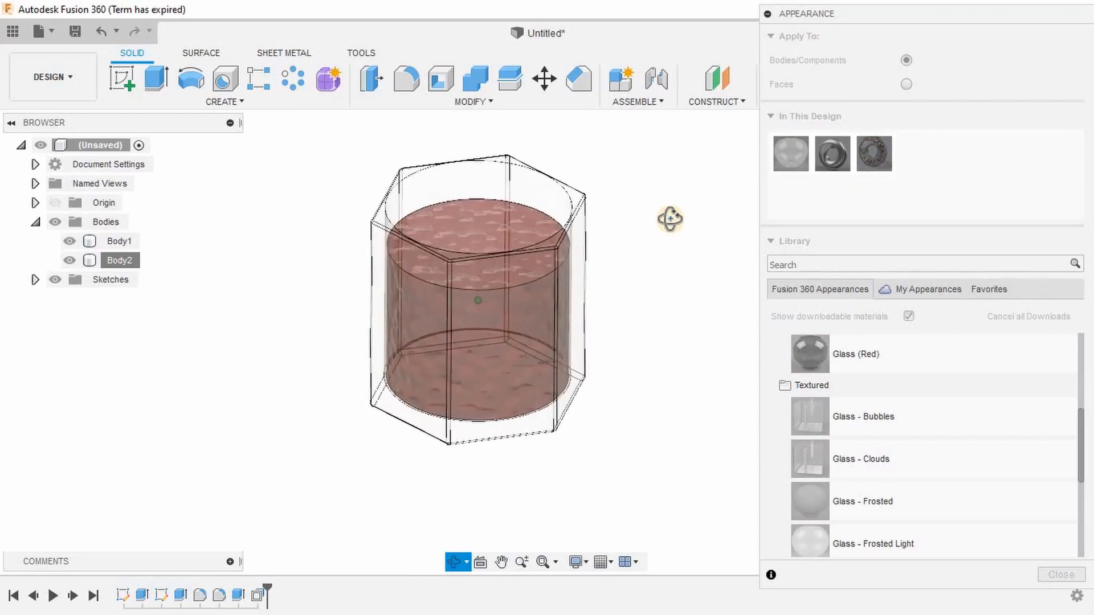
{"action": "left_click", "coordinate": [1059, 573]}
Step: Switch to the Render workspace and collapse the rendering gallery
{"action": "left_click", "coordinate": [456, 231]}
{"action": "scroll", "coordinate": [454, 224], "scroll_direction": "up", "scroll_amount": 4}
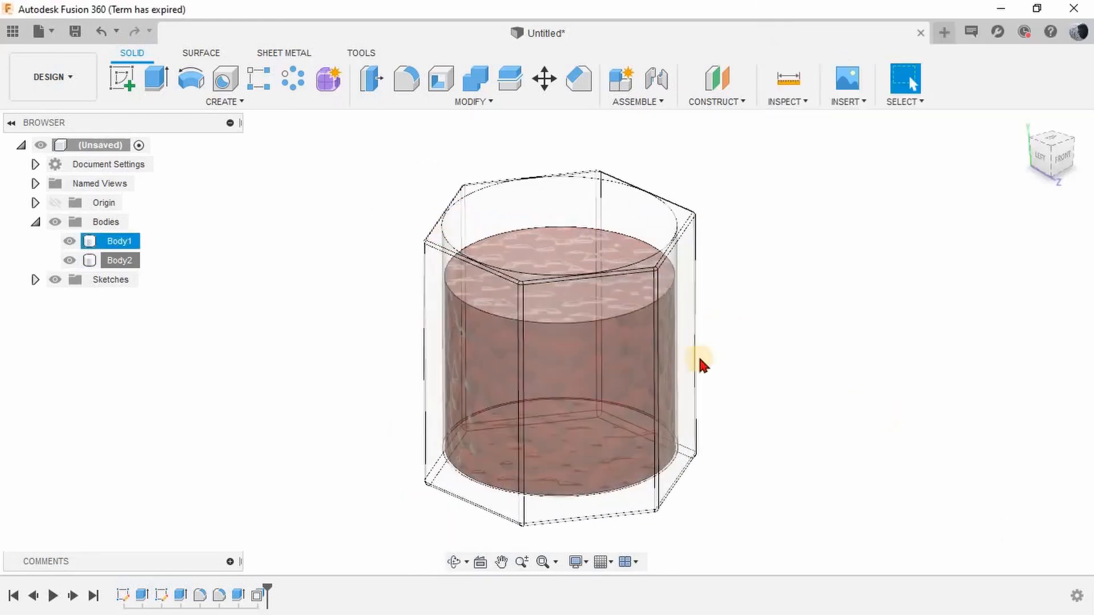
{"action": "scroll", "coordinate": [700, 362], "scroll_direction": "down", "scroll_amount": 2}
{"action": "scroll", "coordinate": [791, 436], "scroll_direction": "up", "scroll_amount": 3}
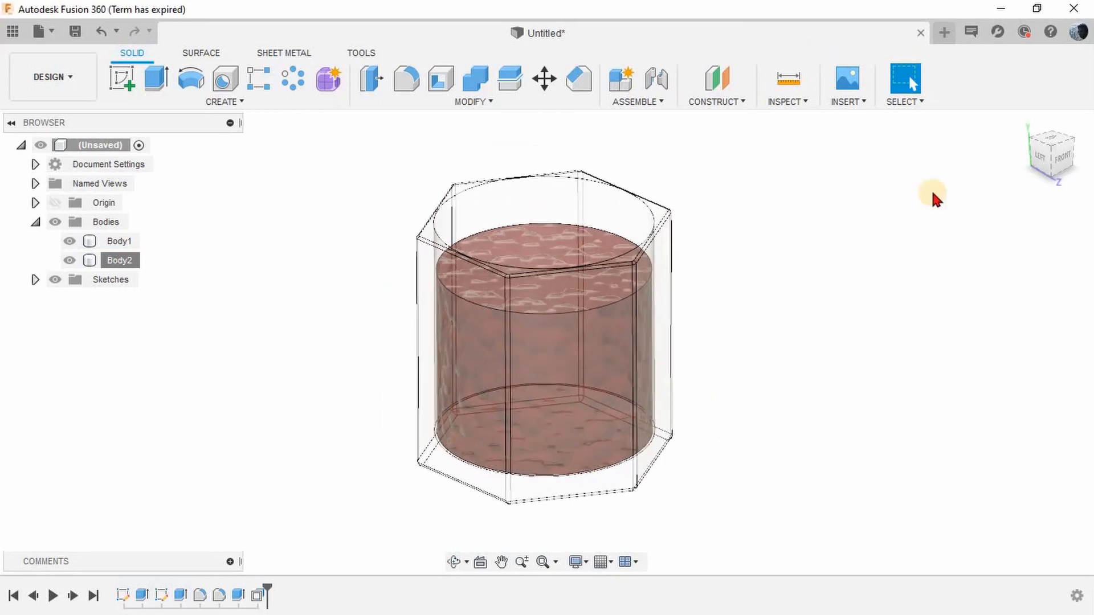
{"action": "left_click", "coordinate": [1021, 123]}
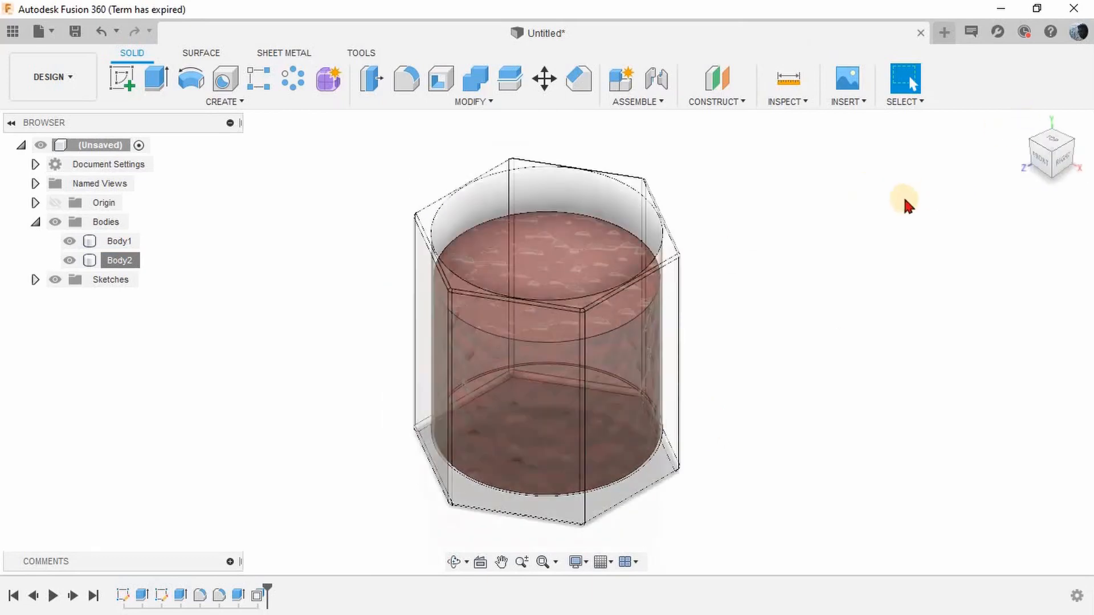
{"action": "left_click", "coordinate": [63, 74]}
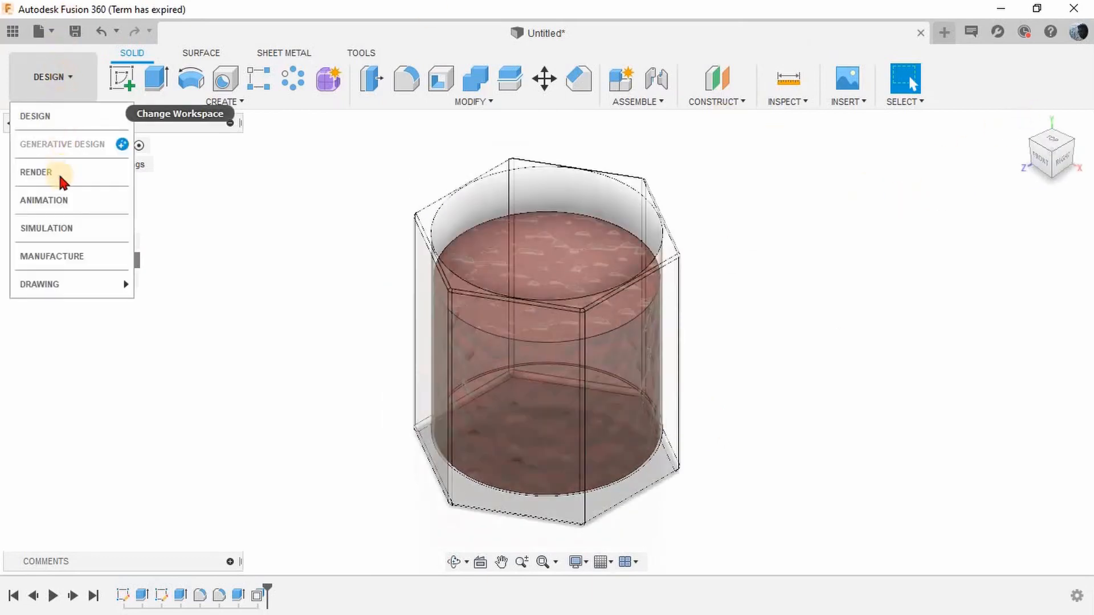
{"action": "left_click", "coordinate": [59, 172]}
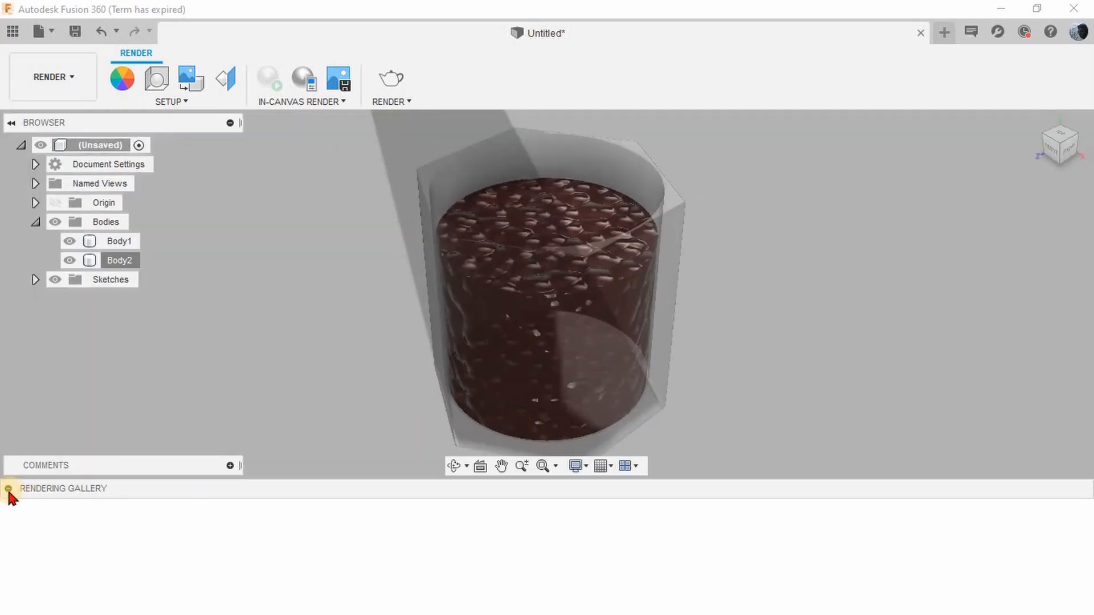
{"action": "left_click", "coordinate": [8, 489]}
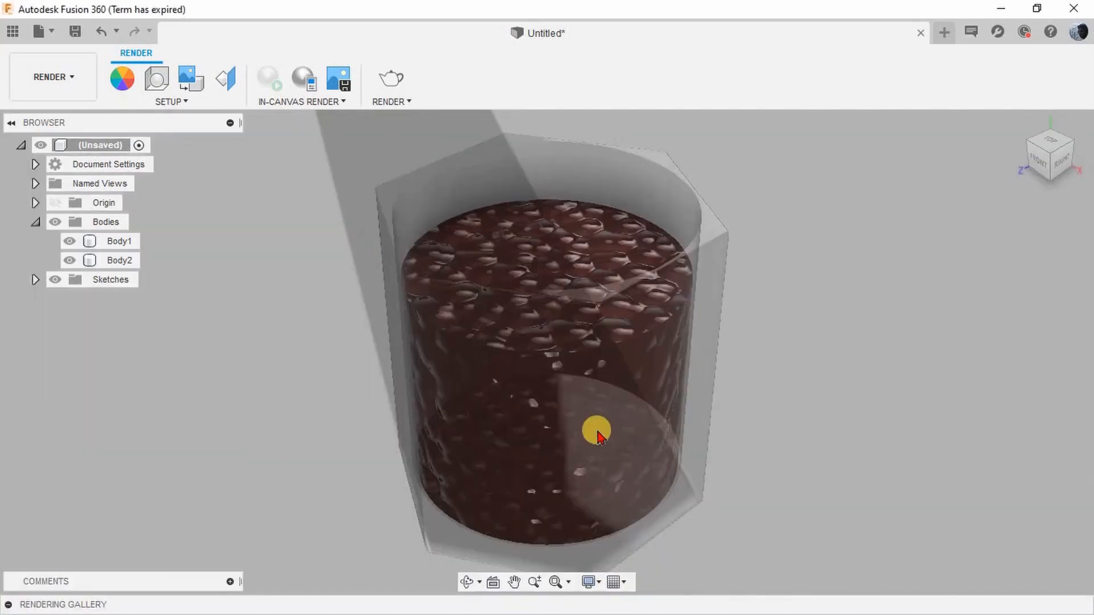
Step: Review the camera projection options for the rendered view of the container
{"action": "left_click", "coordinate": [557, 339]}
{"action": "scroll", "coordinate": [548, 337], "scroll_direction": "down", "scroll_amount": 1}
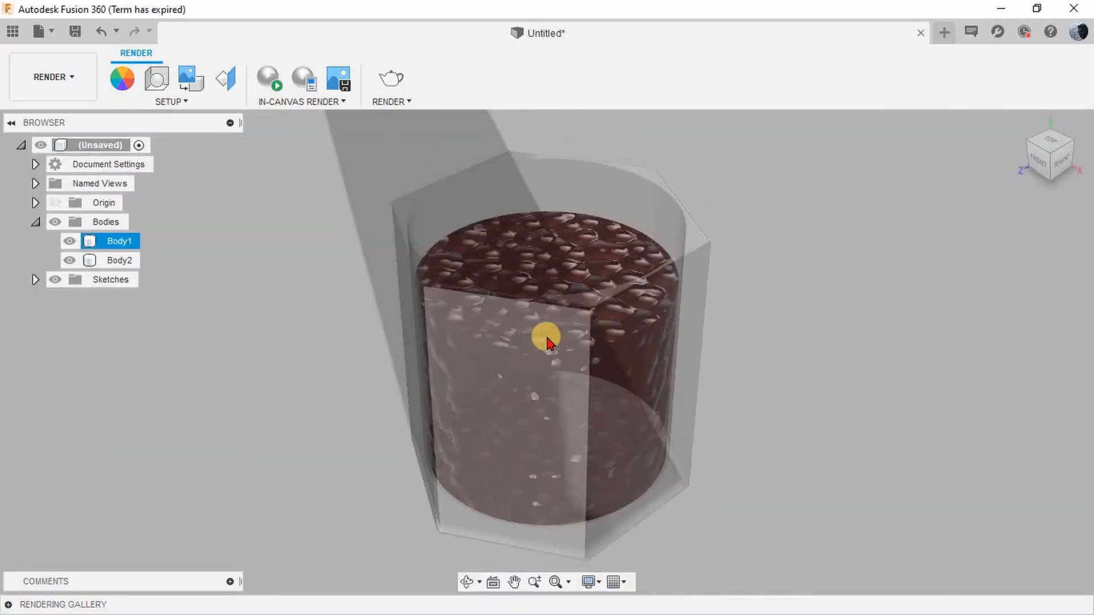
{"action": "scroll", "coordinate": [605, 277], "scroll_direction": "down", "scroll_amount": 1}
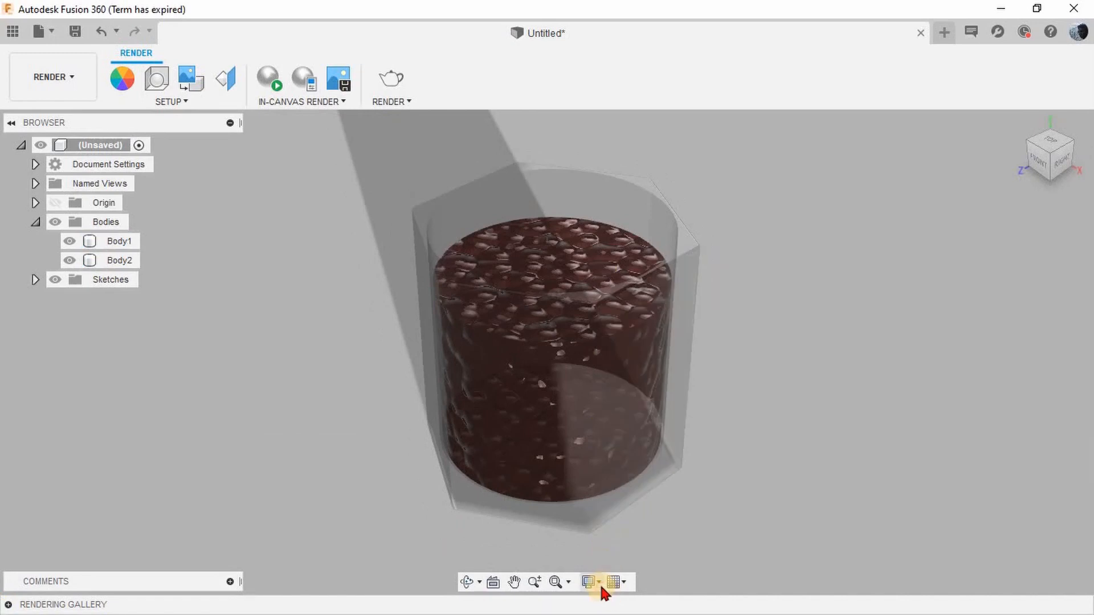
{"action": "left_click", "coordinate": [598, 583]}
{"action": "mouse_move", "coordinate": [667, 546]}
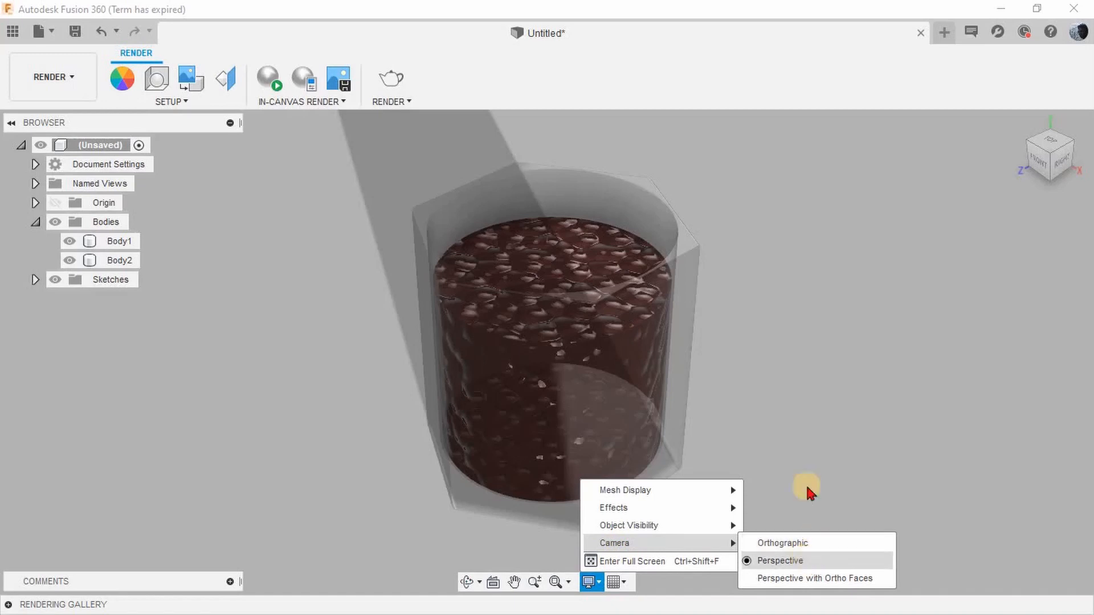
{"action": "left_click", "coordinate": [802, 389]}
{"action": "scroll", "coordinate": [454, 298], "scroll_direction": "down", "scroll_amount": 1}
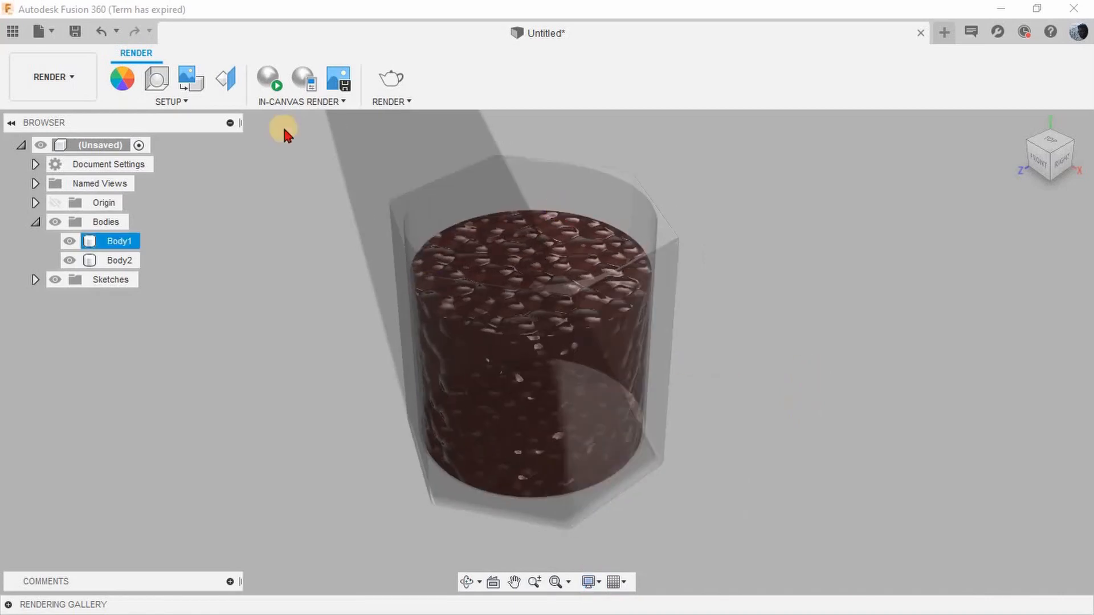
Step: Open the scene settings and change the render background from a solid color to Environment
{"action": "left_click", "coordinate": [157, 78]}
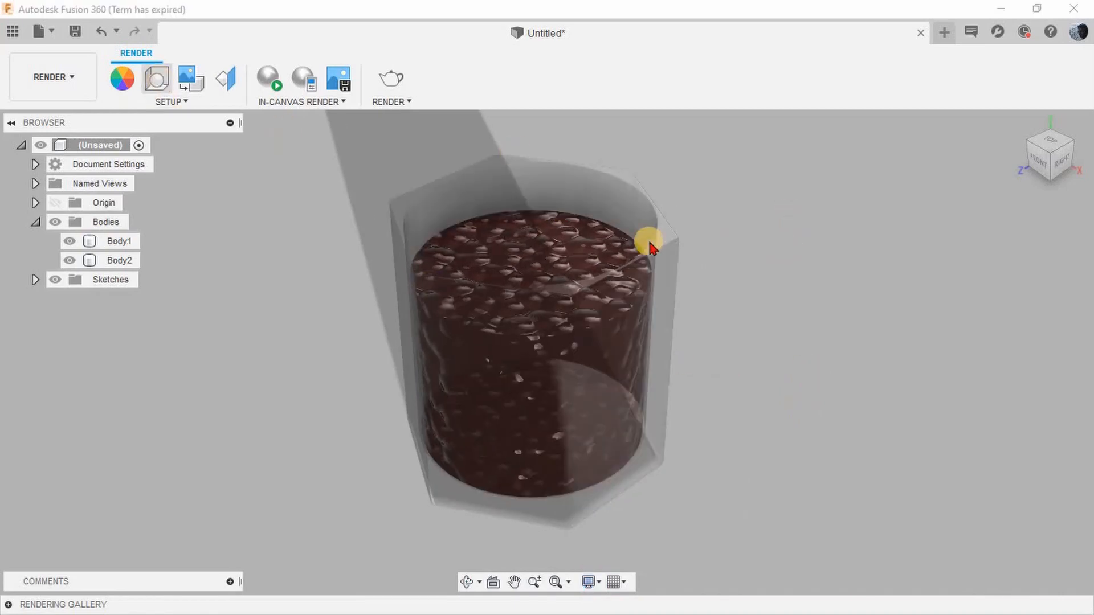
{"action": "left_click", "coordinate": [1032, 346]}
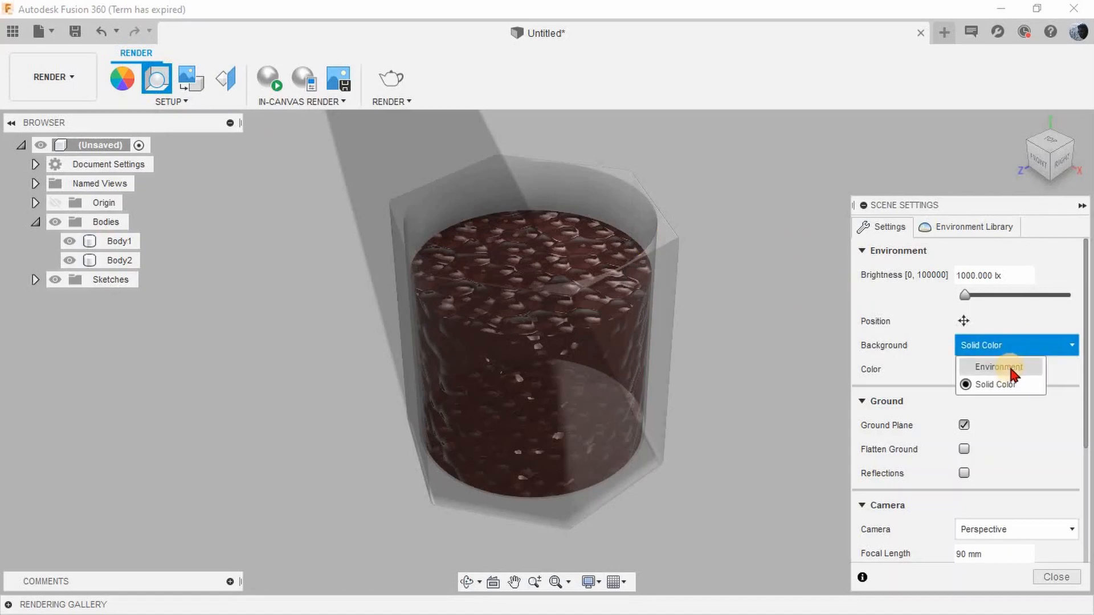
{"action": "left_click", "coordinate": [1006, 364]}
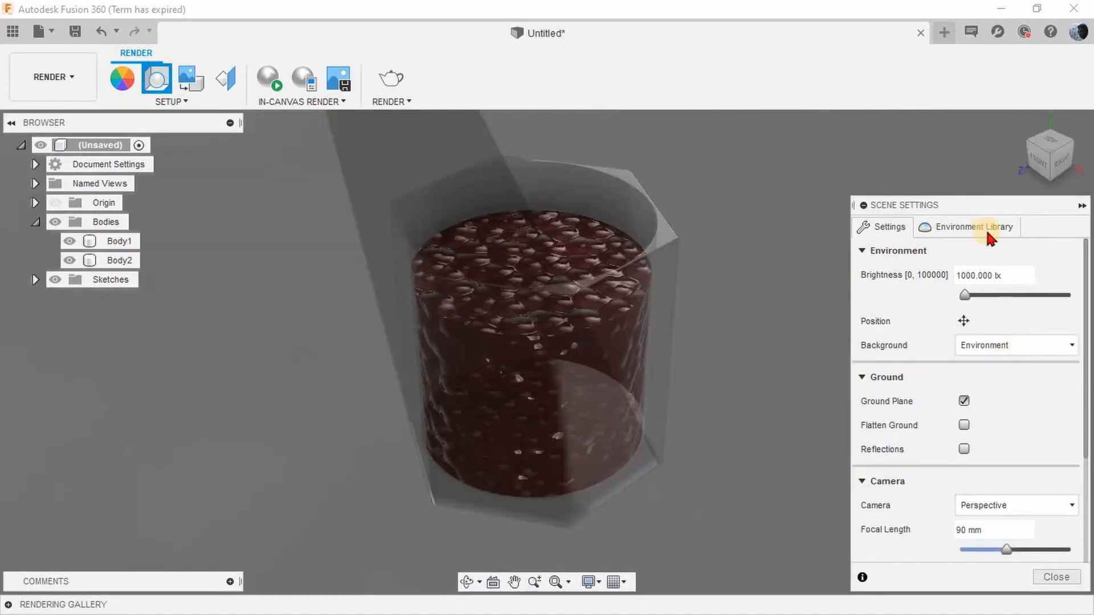
Step: Apply the Rim Highlights environment from the Fusion 360 Library to the scene and close the scene settings
{"action": "left_click", "coordinate": [984, 226]}
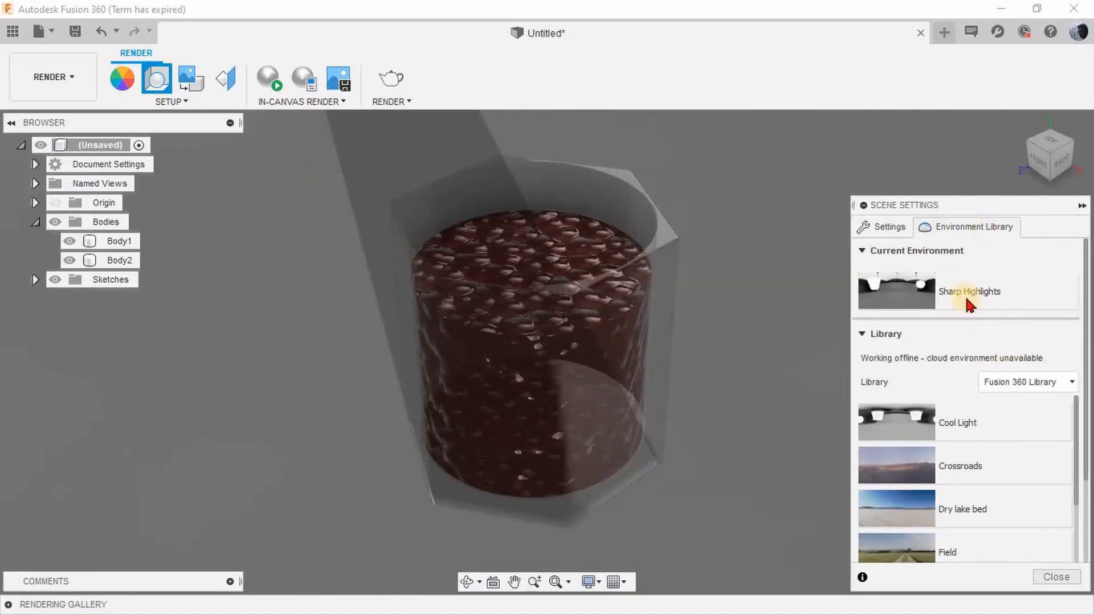
{"action": "scroll", "coordinate": [966, 450], "scroll_direction": "down", "scroll_amount": 2}
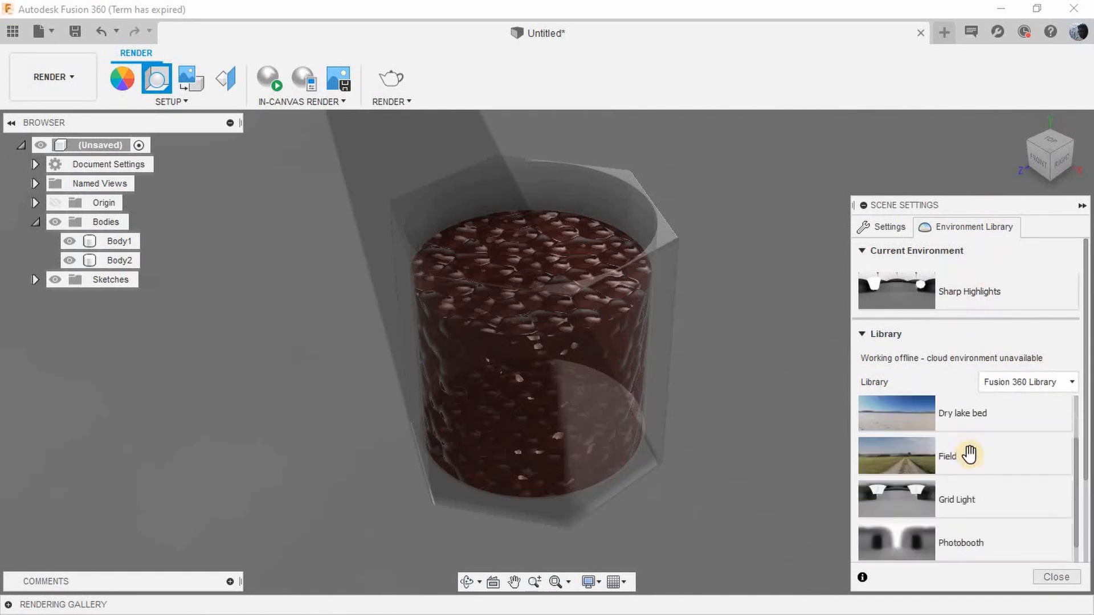
{"action": "left_click", "coordinate": [906, 494]}
{"action": "scroll", "coordinate": [968, 506], "scroll_direction": "down", "scroll_amount": 1}
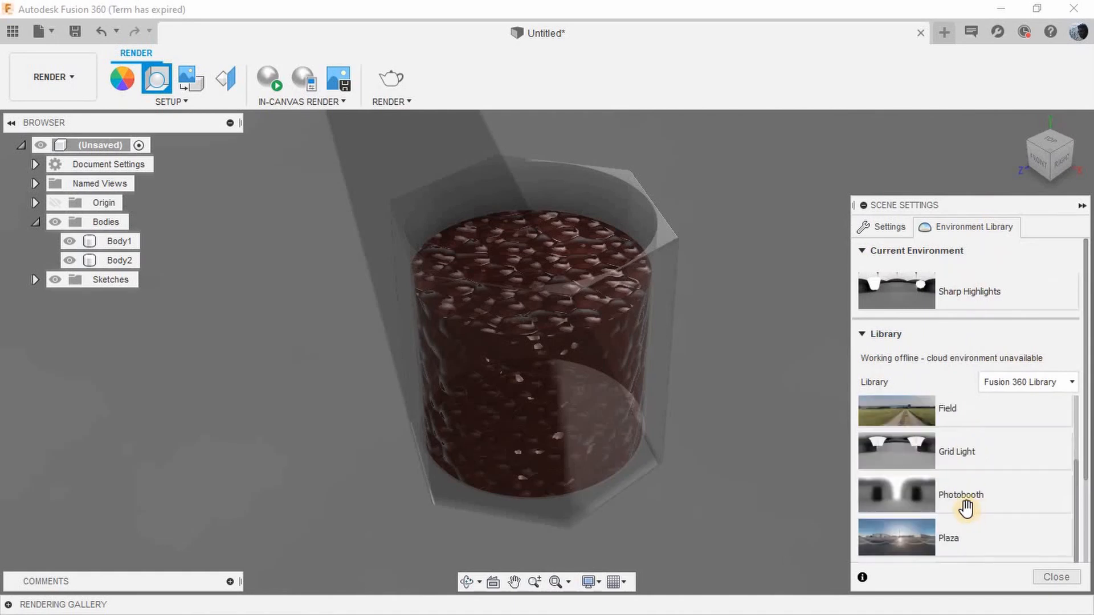
{"action": "scroll", "coordinate": [919, 453], "scroll_direction": "down", "scroll_amount": 2}
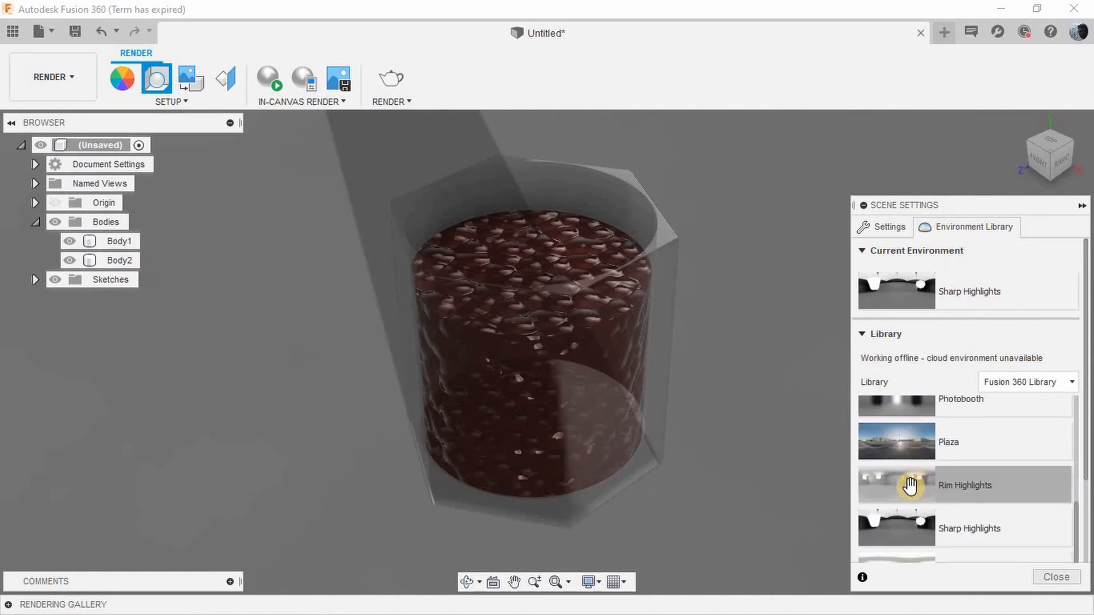
{"action": "double_click", "coordinate": [910, 485]}
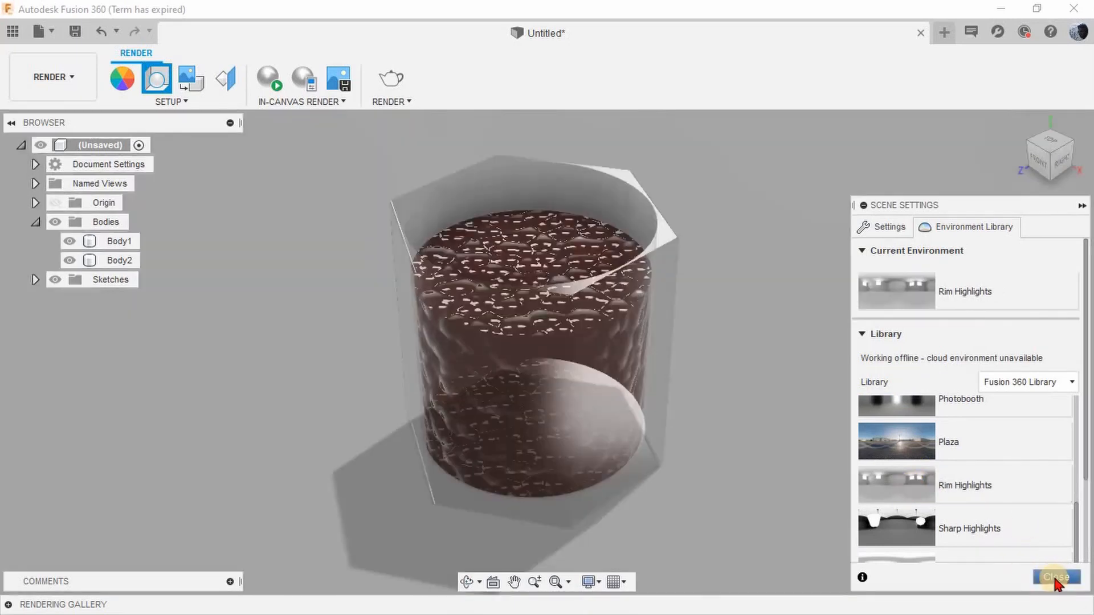
{"action": "left_click", "coordinate": [1055, 577]}
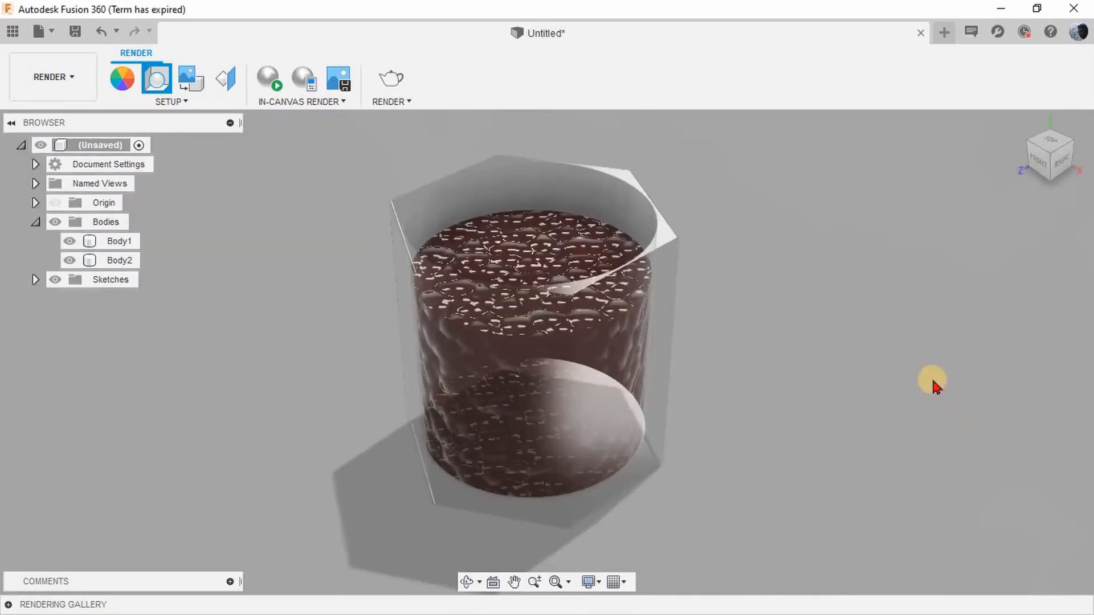
Step: Start an in-canvas render of the glass container with Final as its quality target
{"action": "left_click", "coordinate": [269, 80]}
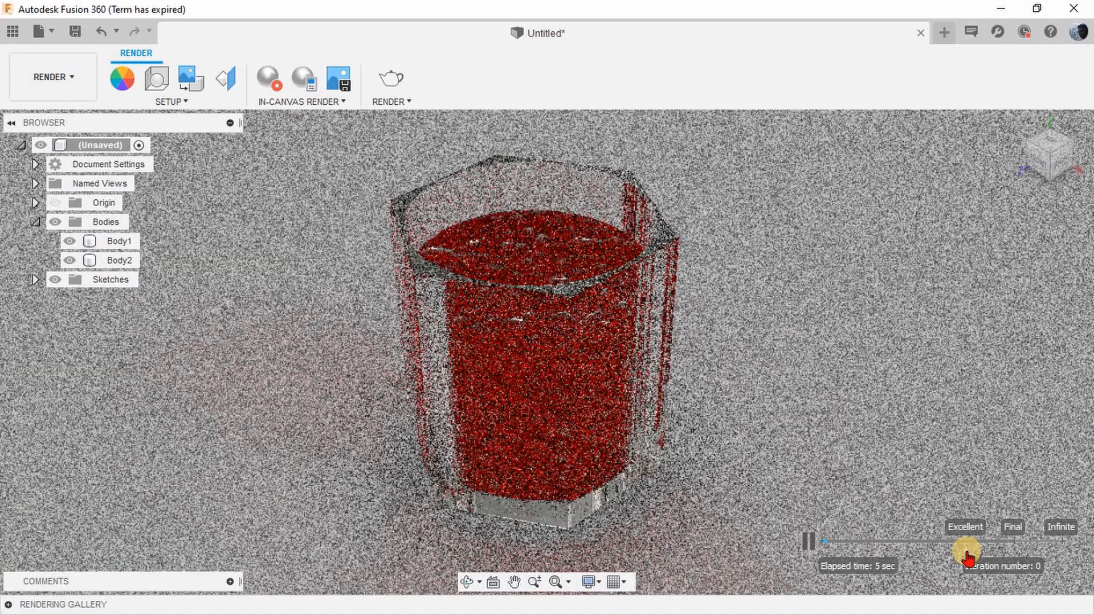
{"action": "left_click_drag", "start_coordinate": [1003, 553], "coordinate": [1013, 552]}
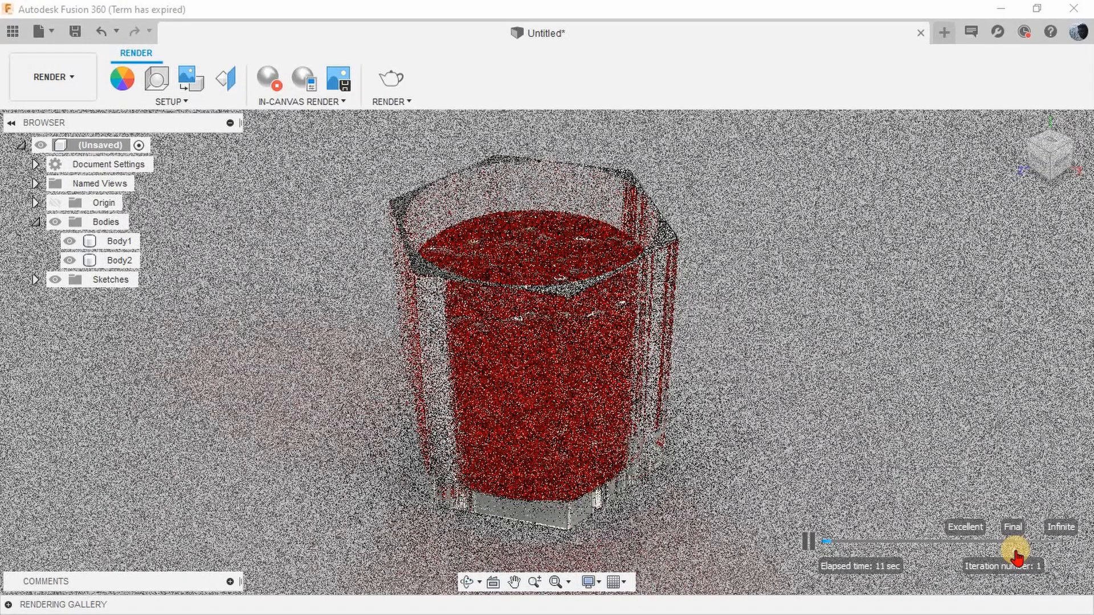
{"action": "left_click_drag", "start_coordinate": [1015, 550], "coordinate": [1055, 546]}
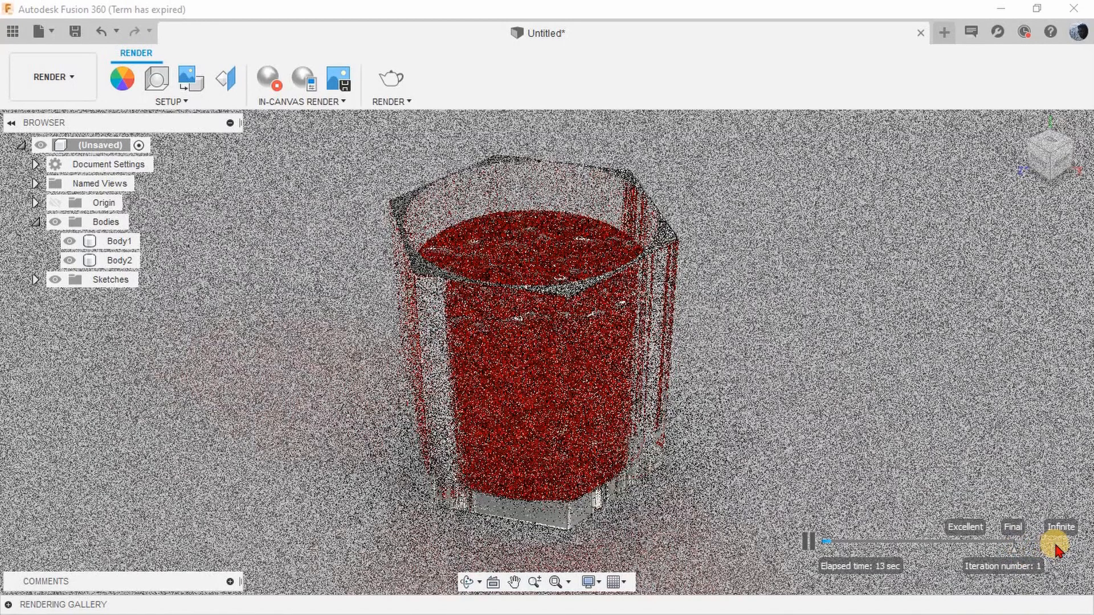